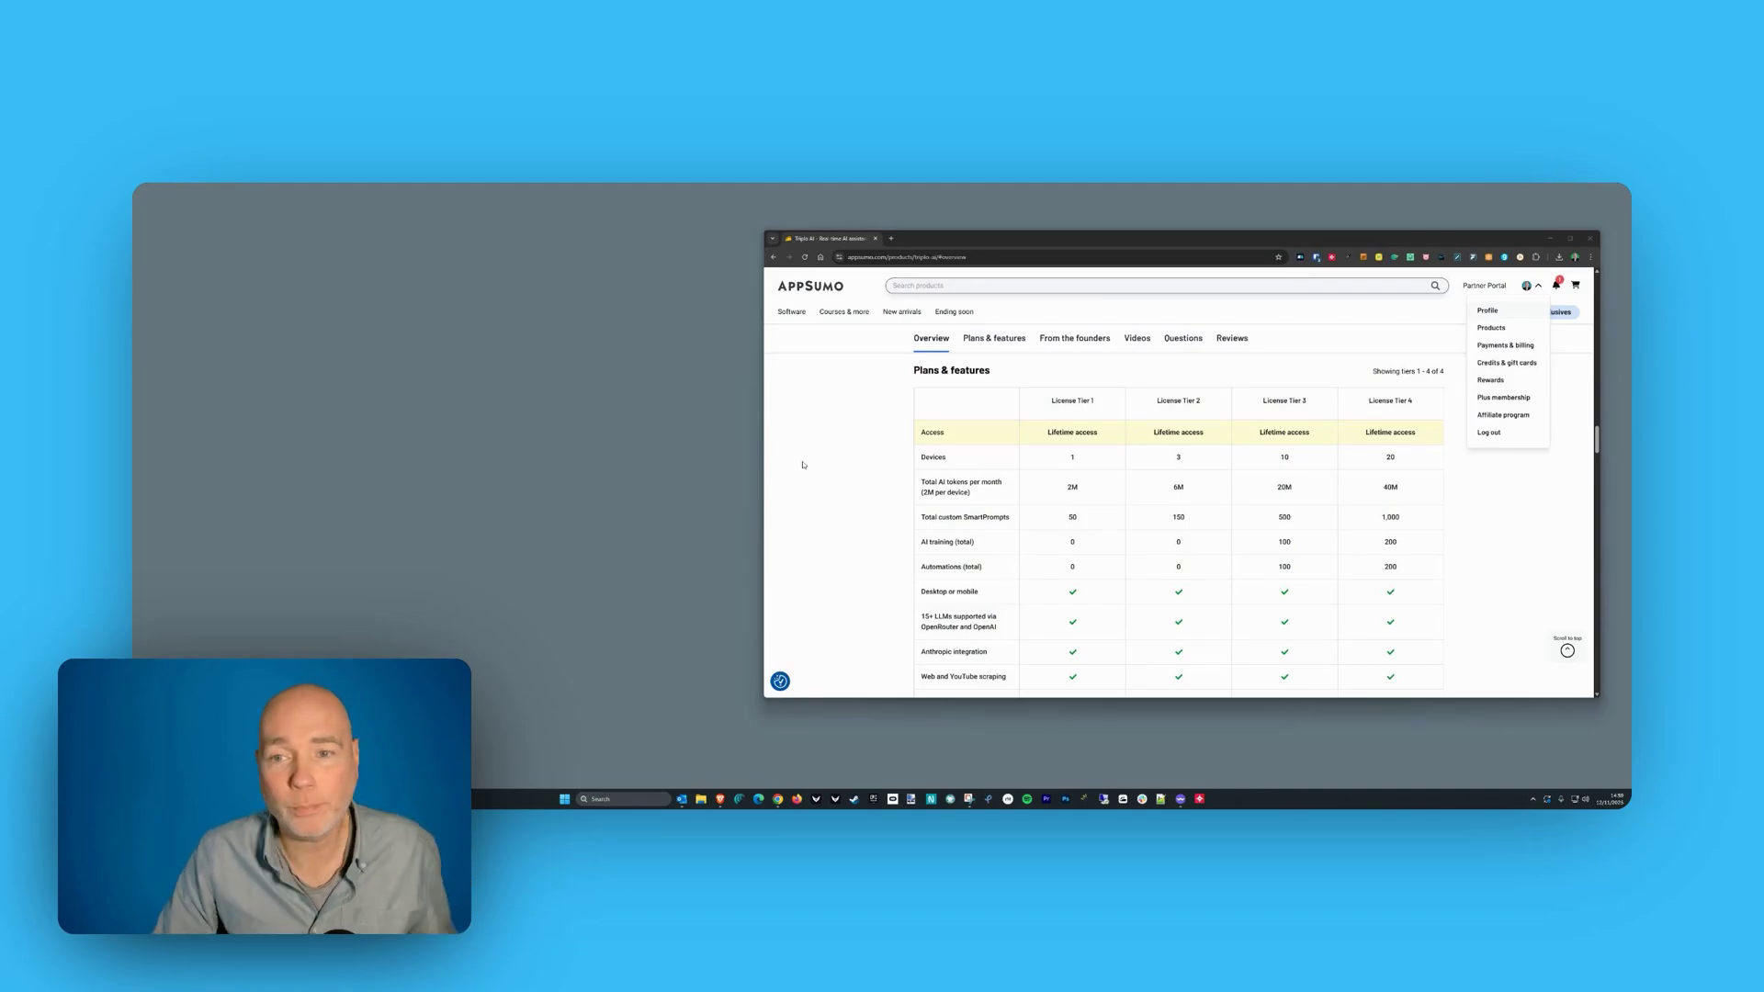
- Close the AppSumo account menu and bring up the Triplo AI prompt bar
{"action": "left_click", "coordinate": [871, 438]}
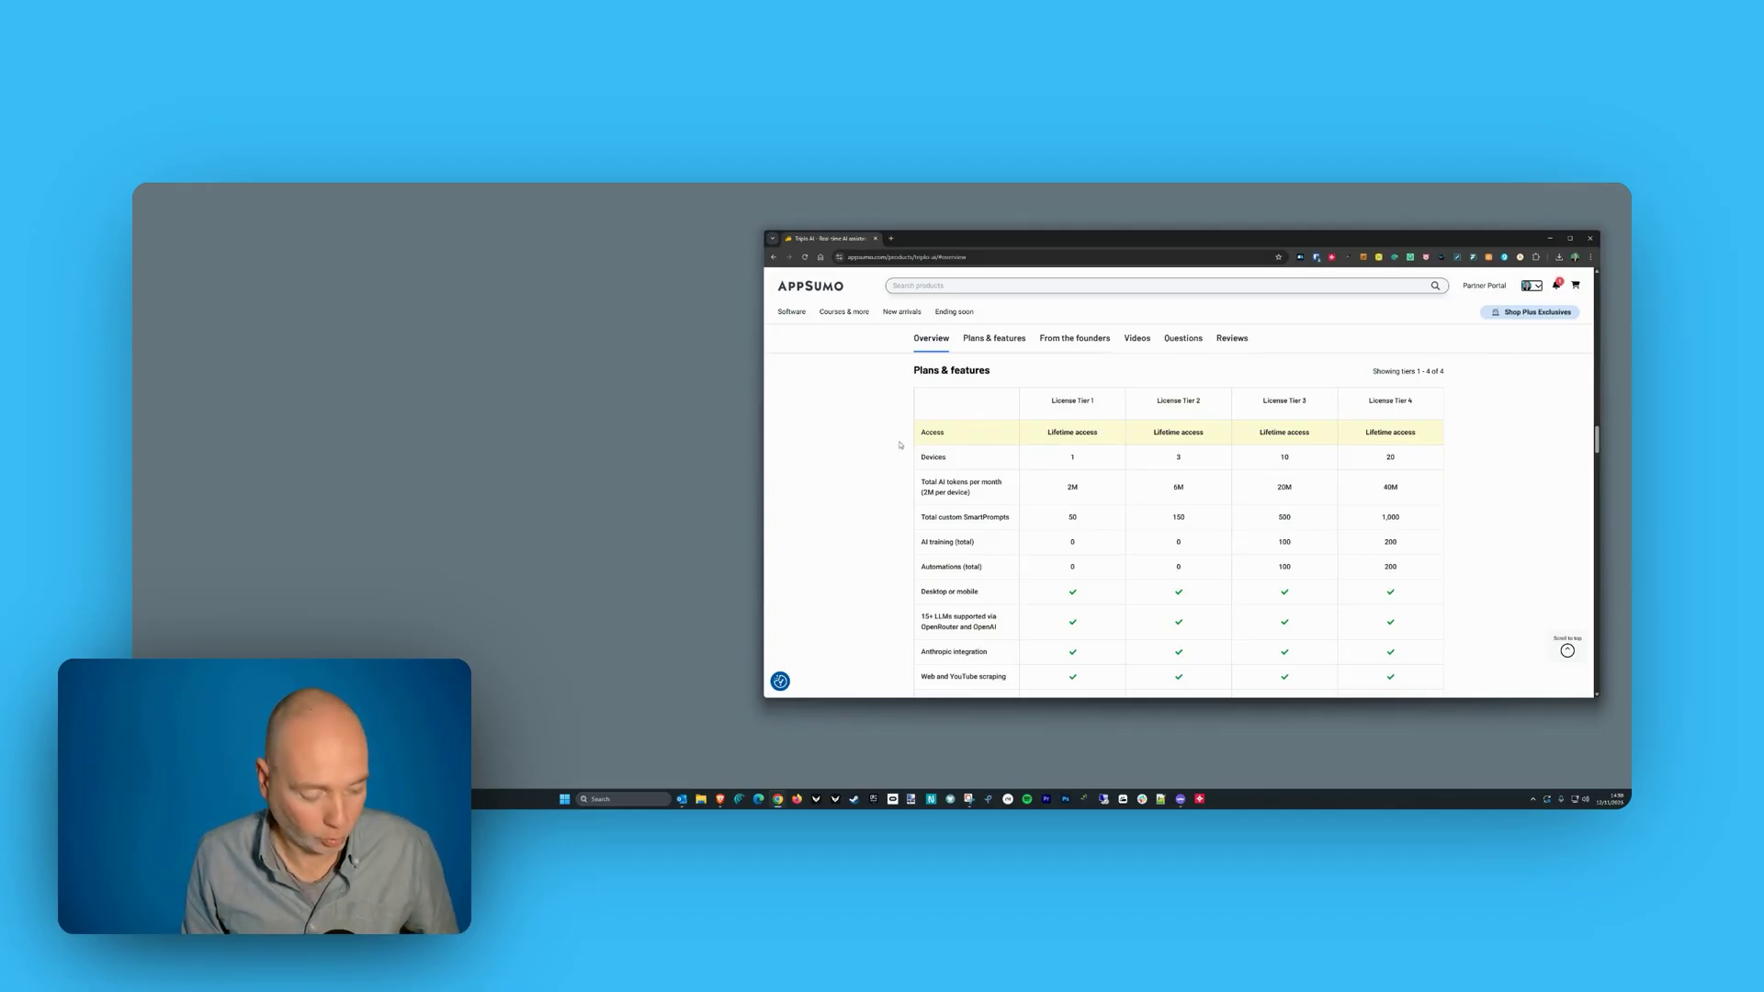
{"action": "key", "text": "ctrl+alt+space"}
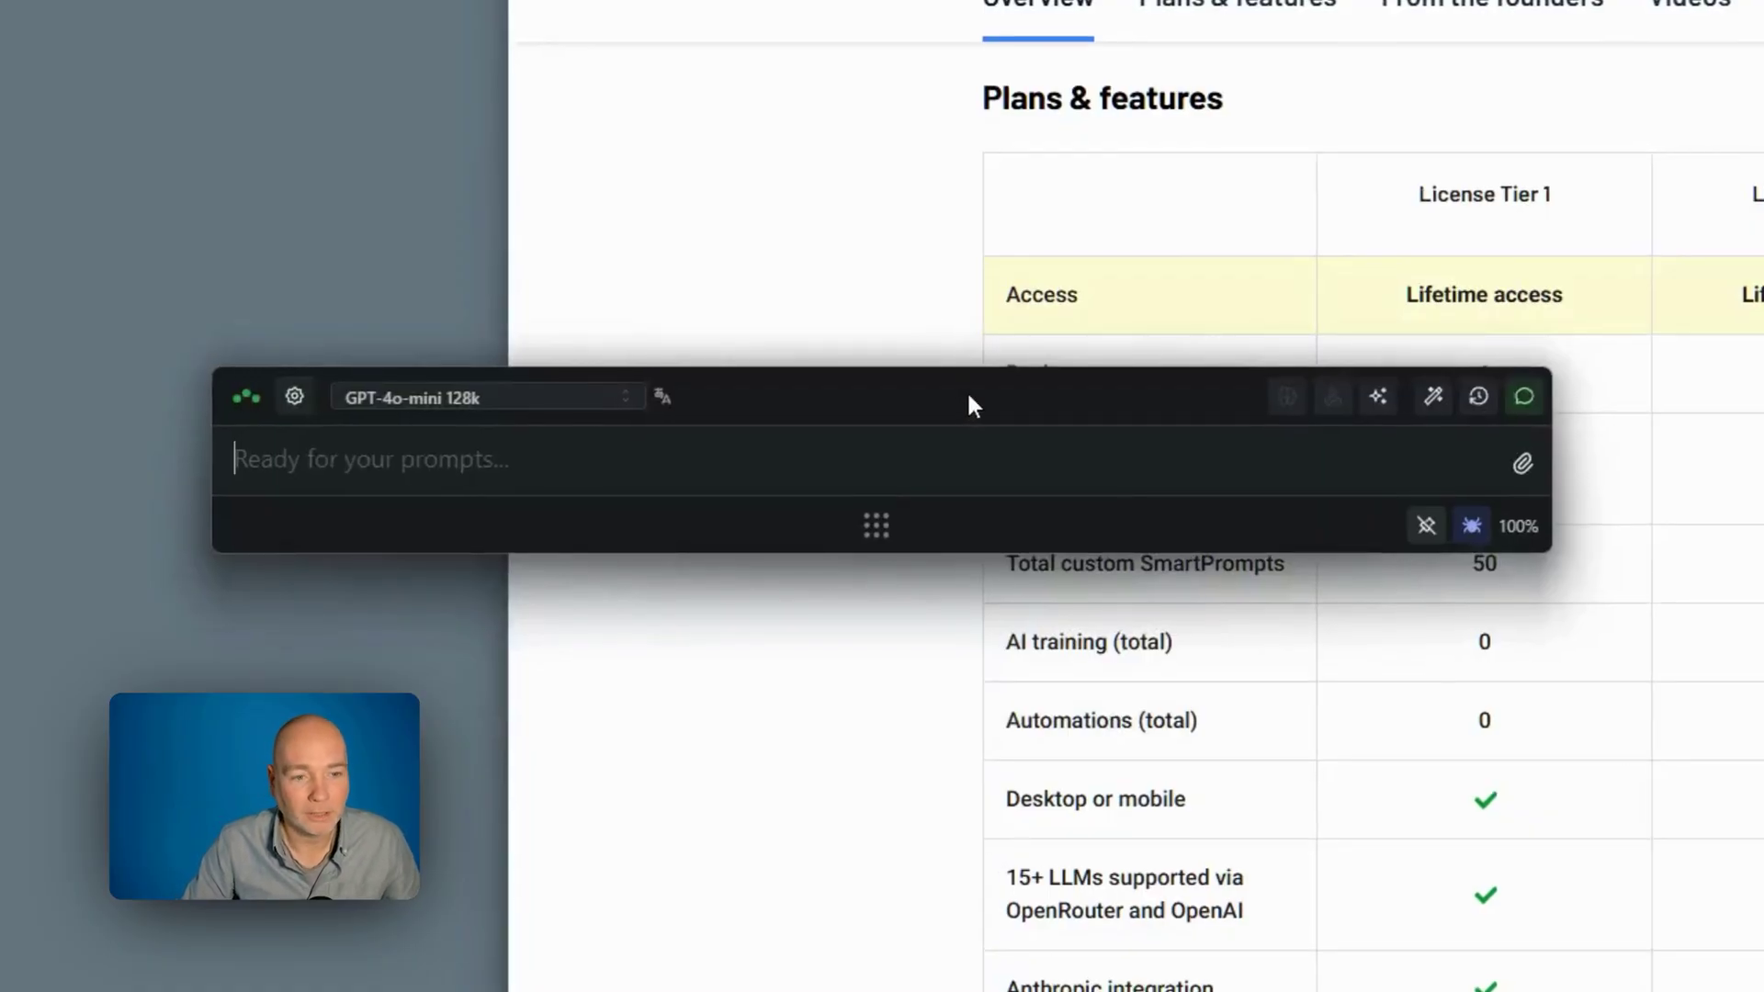
- Open Triplo AI settings and move the settings window left to reveal the plans table
{"action": "left_click_drag", "start_coordinate": [968, 395], "coordinate": [842, 196]}
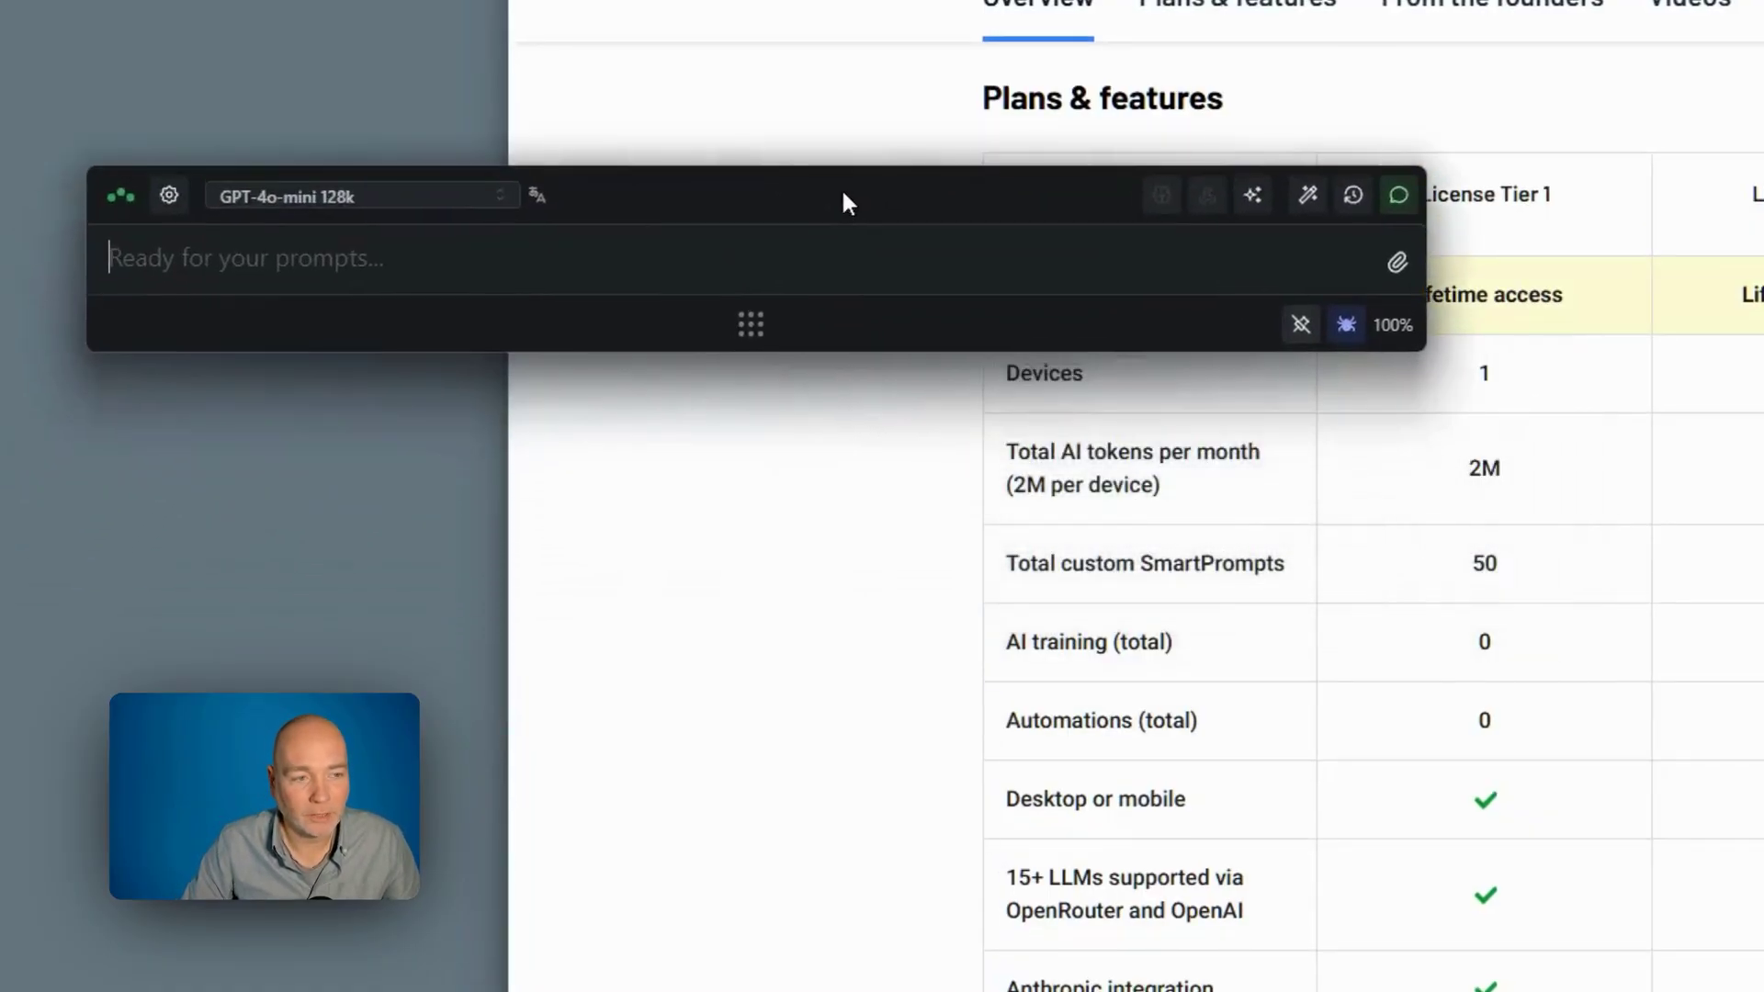
{"action": "left_click", "coordinate": [170, 199]}
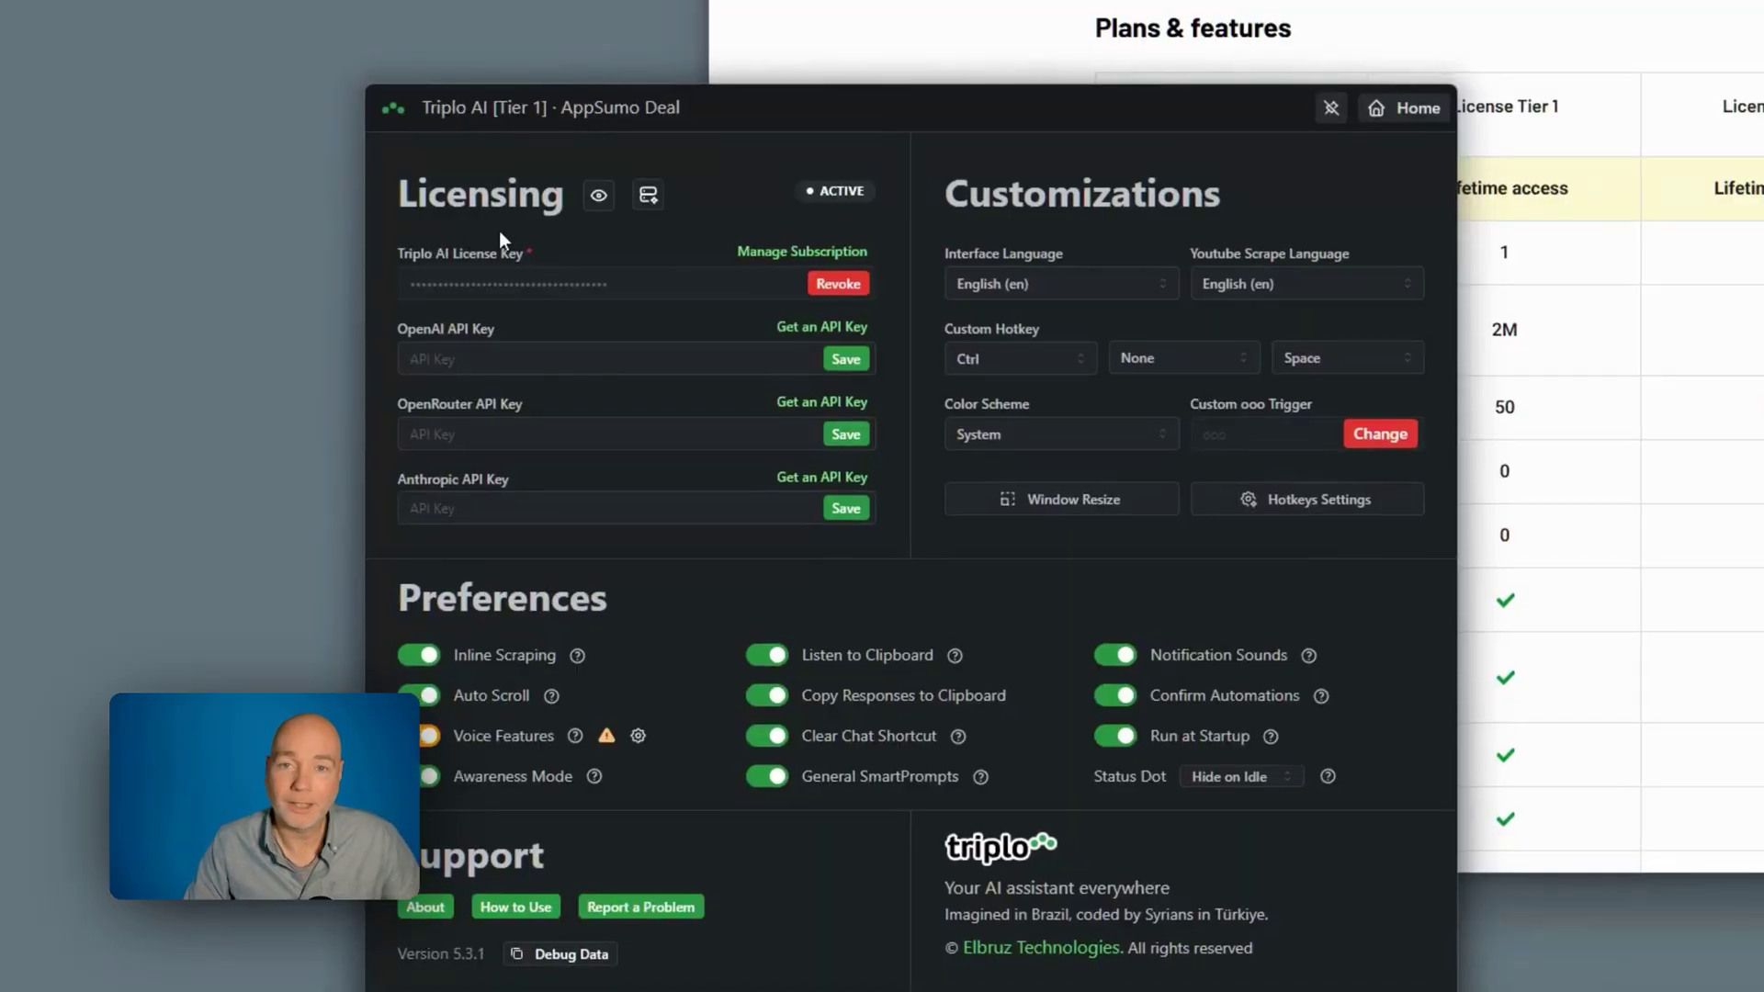
{"action": "left_click_drag", "start_coordinate": [1035, 135], "coordinate": [617, 71]}
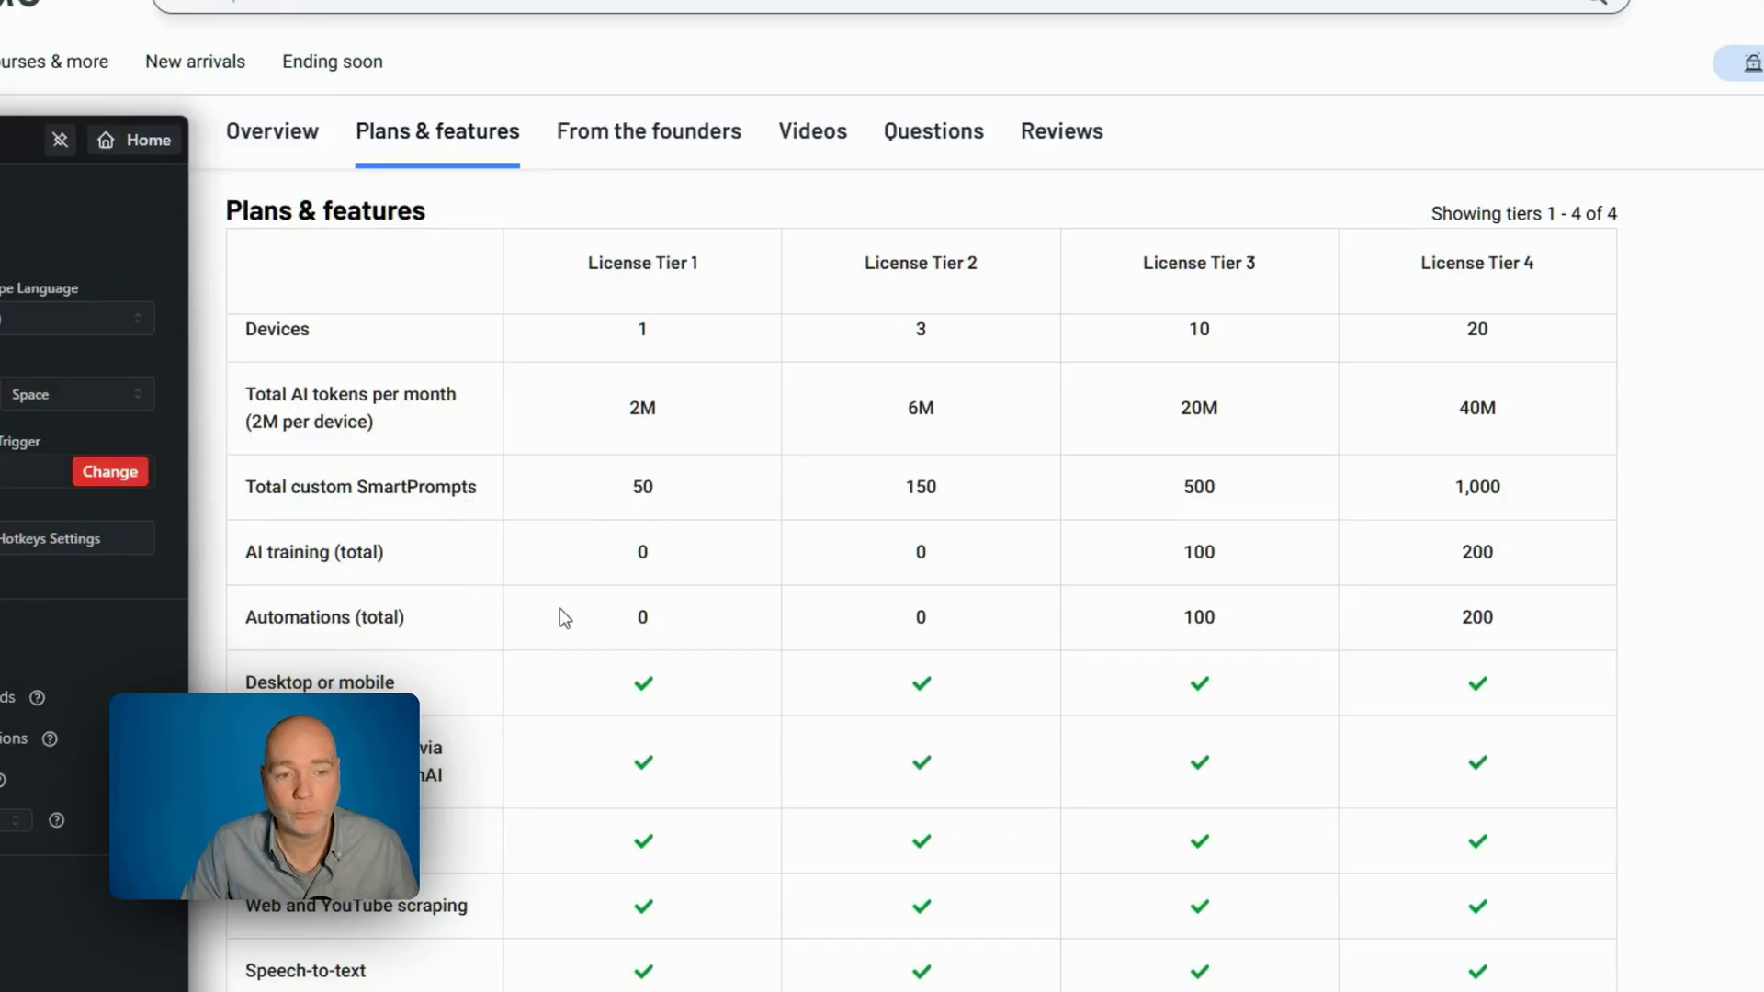
- Scroll to the final Plans & features rows, then bring the settings window back over the page
{"action": "scroll", "coordinate": [559, 608], "scroll_direction": "down", "scroll_amount": 2}
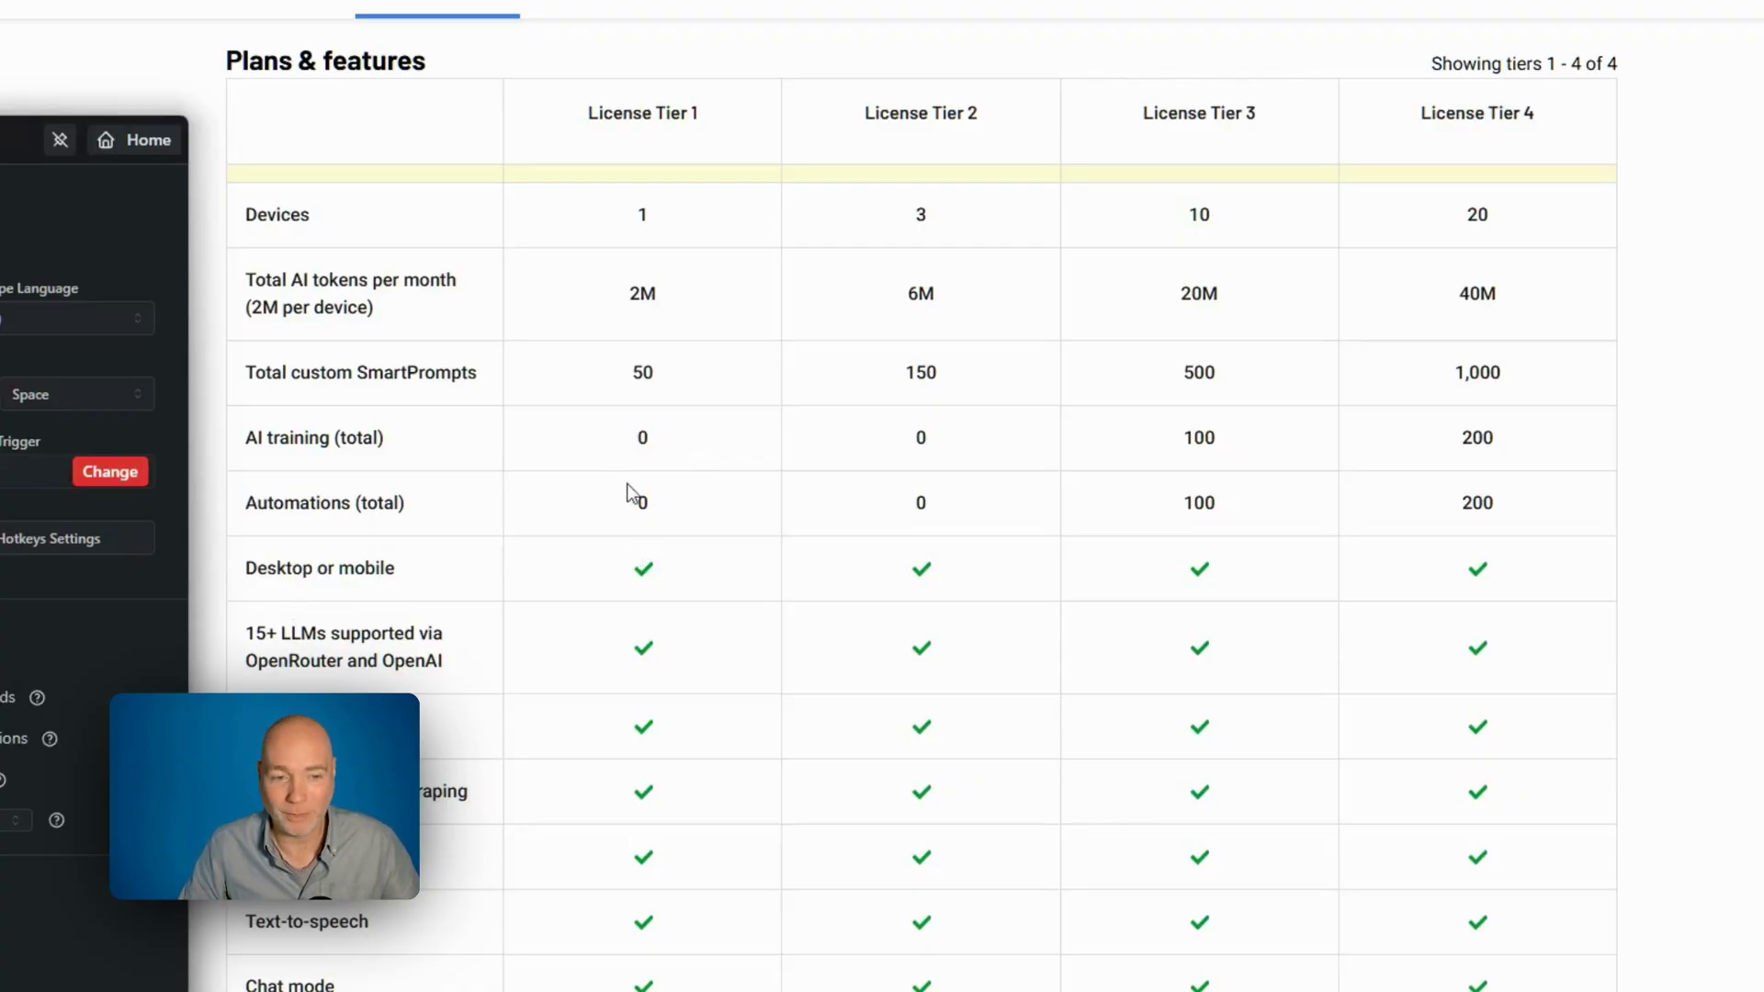
{"action": "scroll", "coordinate": [634, 512], "scroll_direction": "down", "scroll_amount": 4}
{"action": "scroll", "coordinate": [643, 400], "scroll_direction": "down", "scroll_amount": 1}
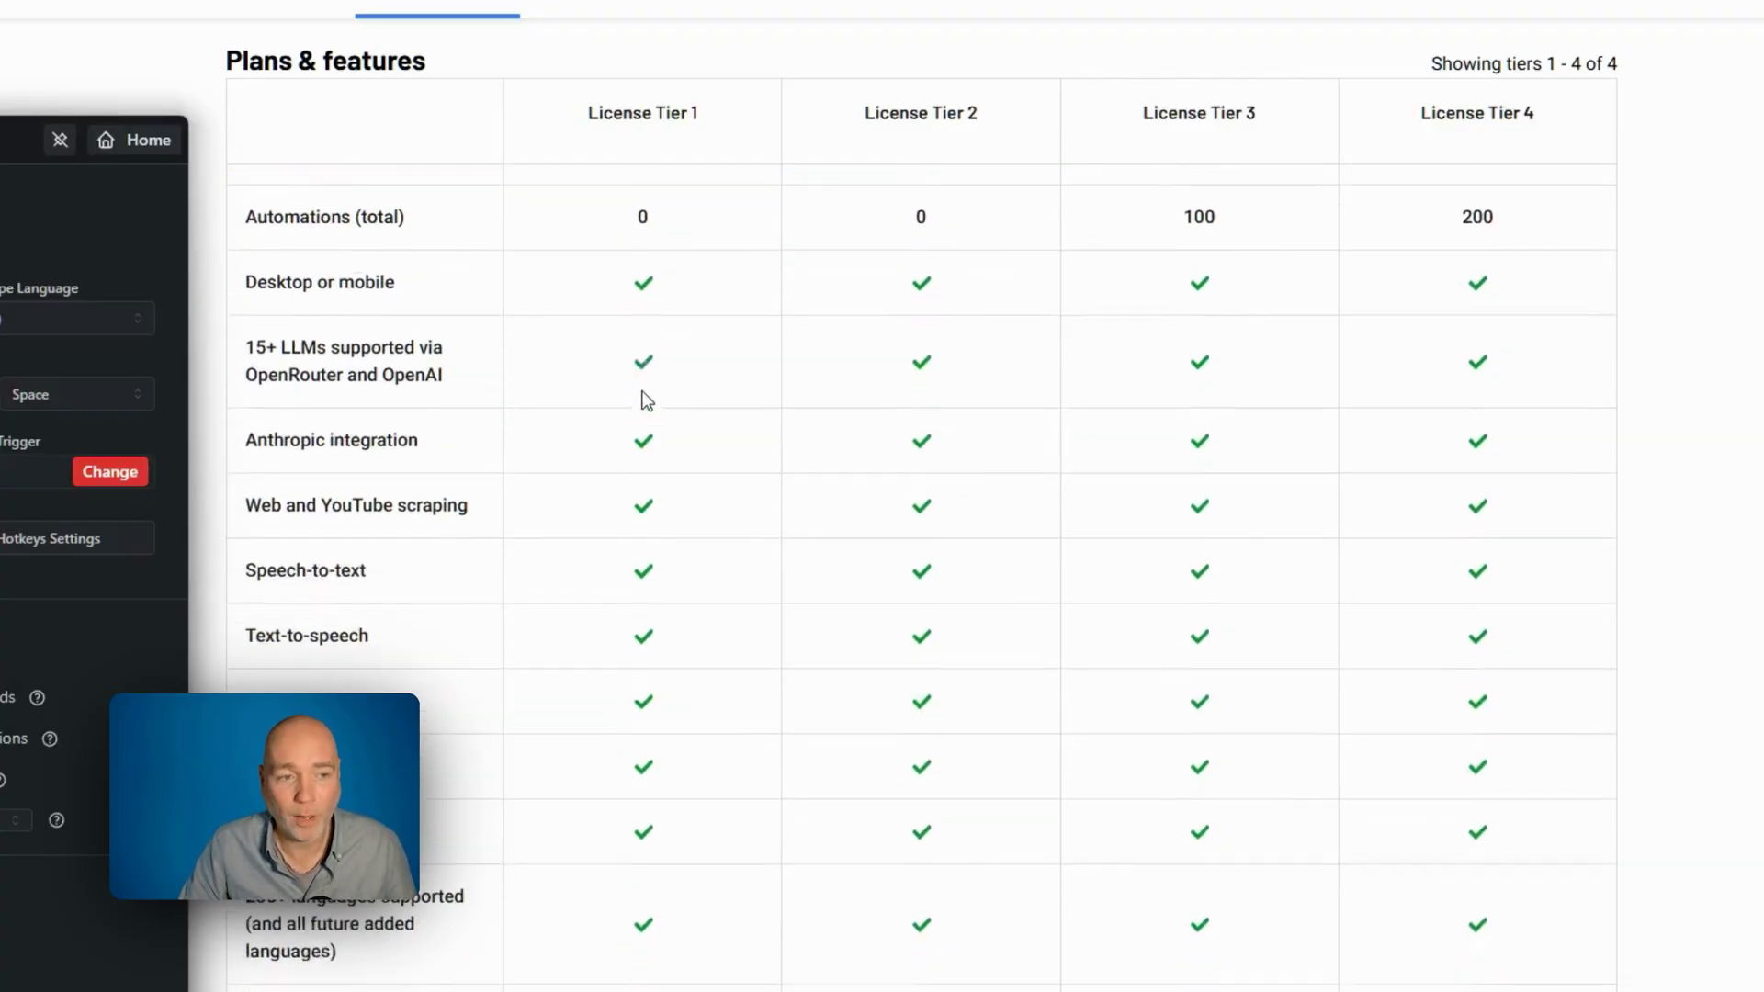
{"action": "scroll", "coordinate": [647, 400], "scroll_direction": "down", "scroll_amount": 1}
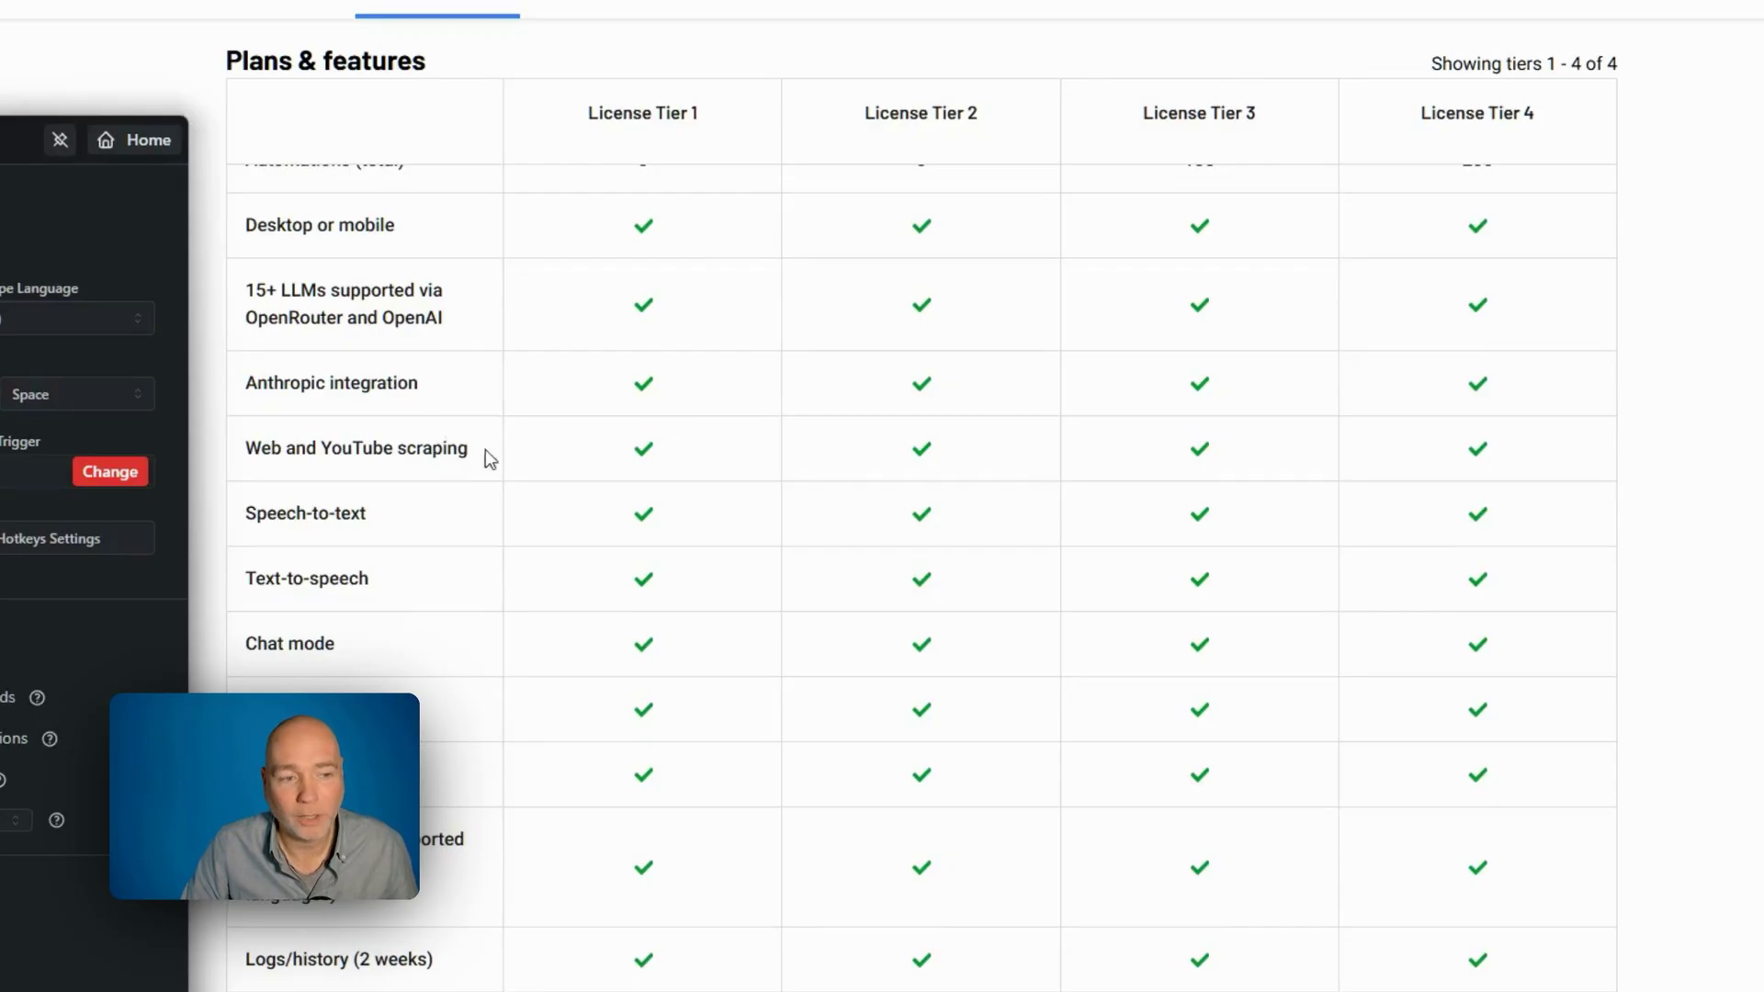
{"action": "scroll", "coordinate": [643, 487], "scroll_direction": "down", "scroll_amount": 2}
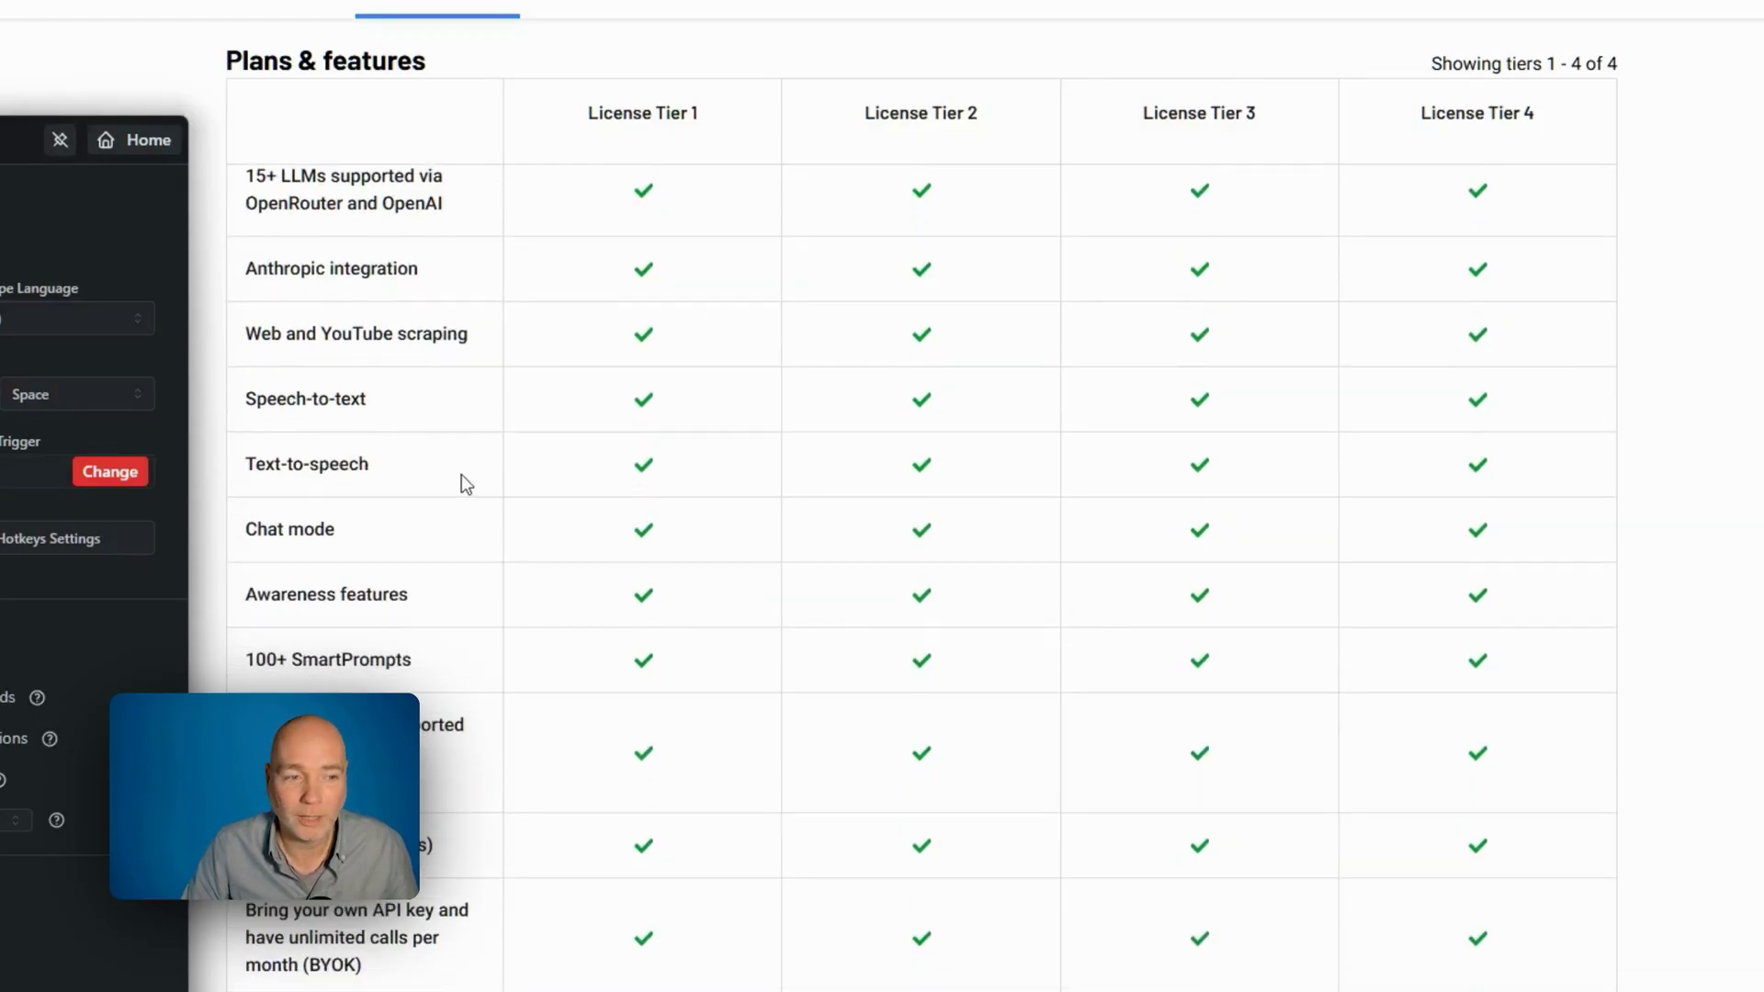
{"action": "scroll", "coordinate": [478, 469], "scroll_direction": "down", "scroll_amount": 4}
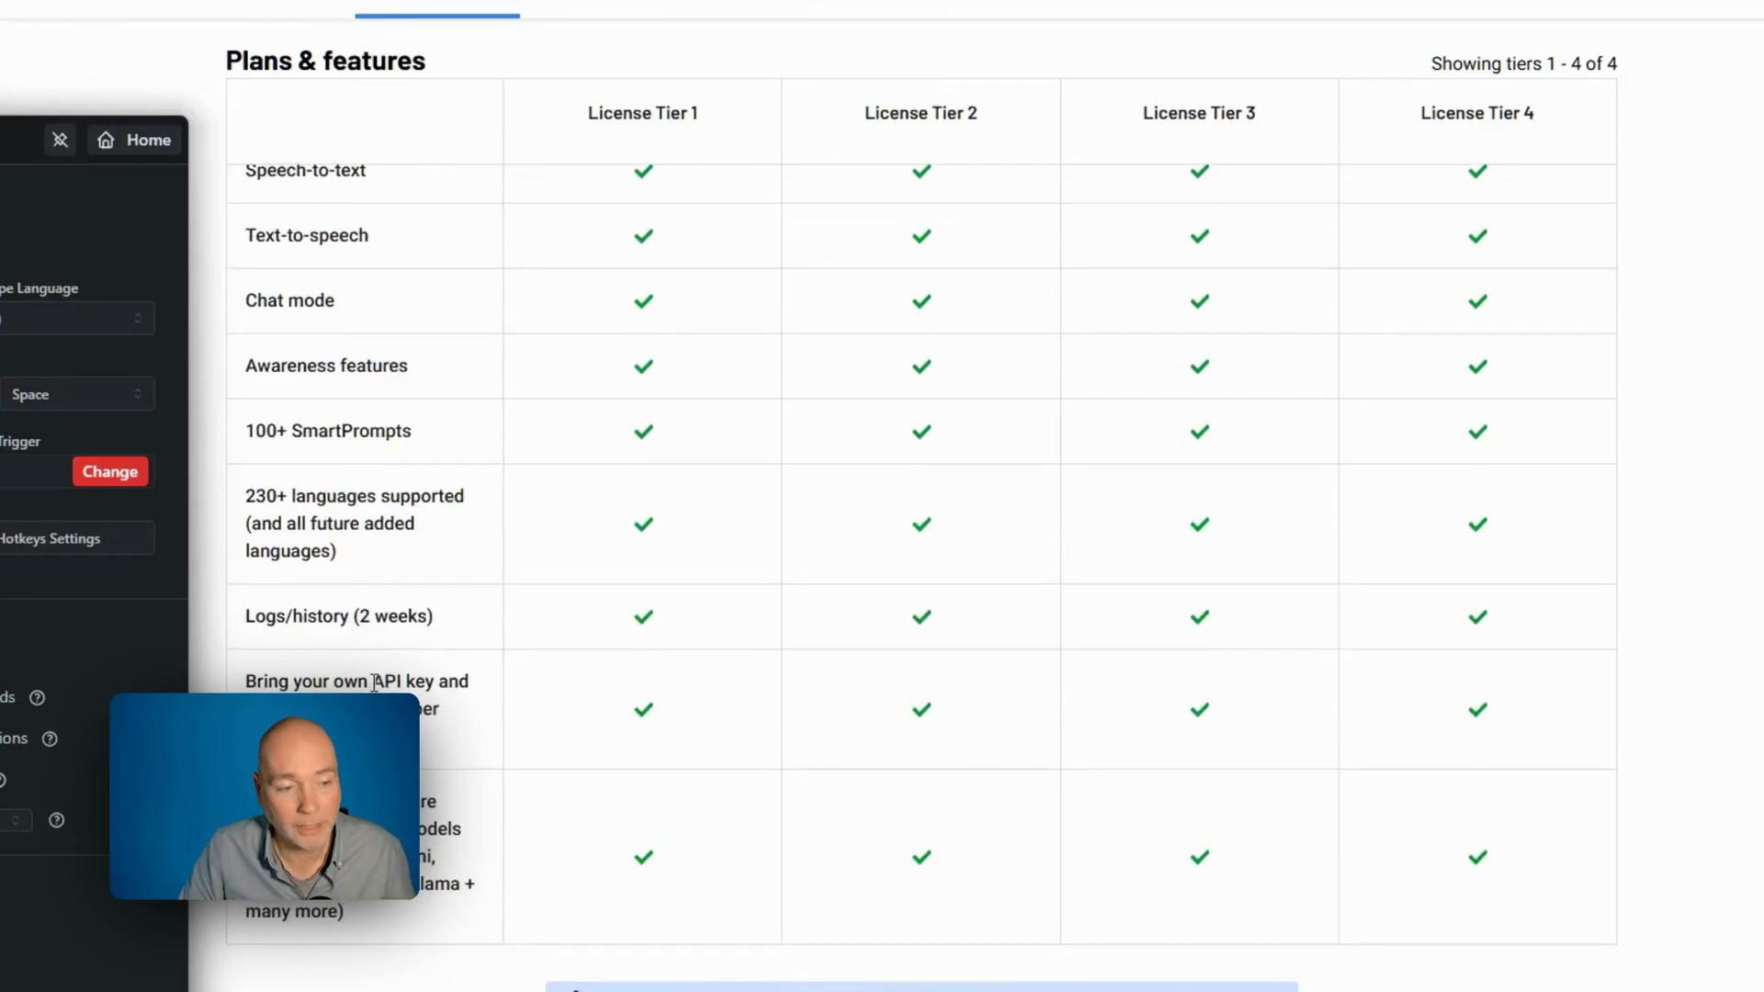
{"action": "left_click_drag", "start_coordinate": [0, 132], "coordinate": [944, 37]}
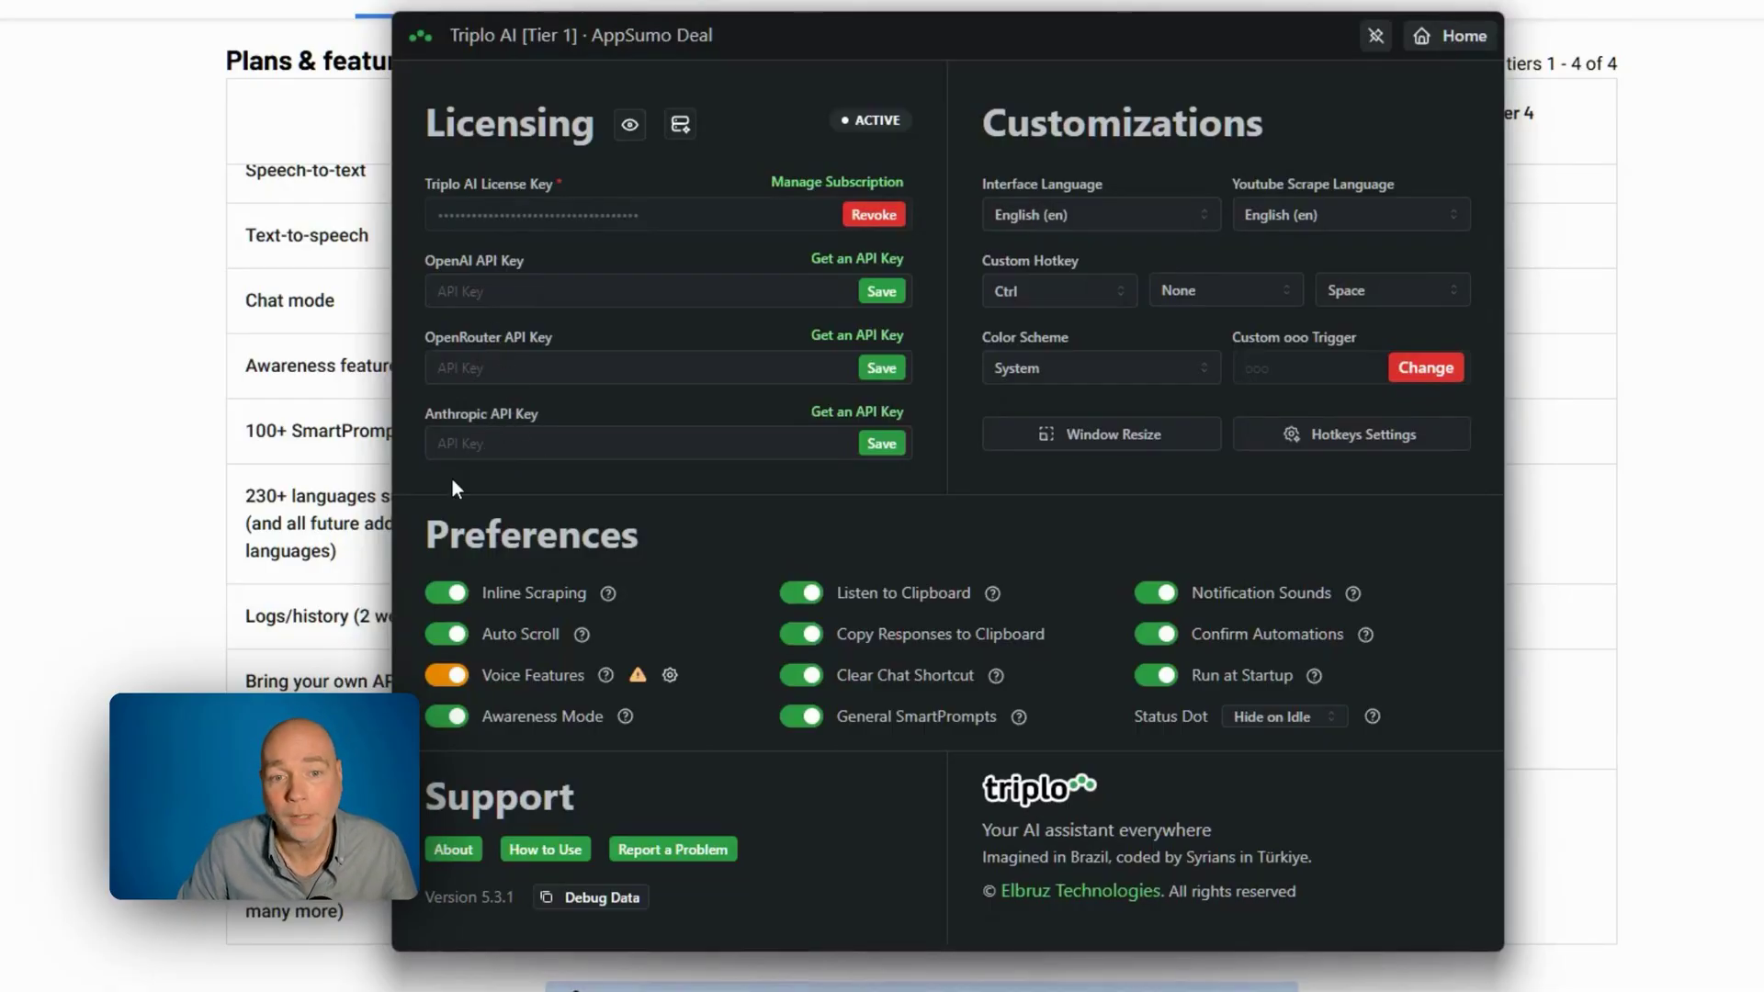
{"action": "left_click", "coordinate": [681, 128]}
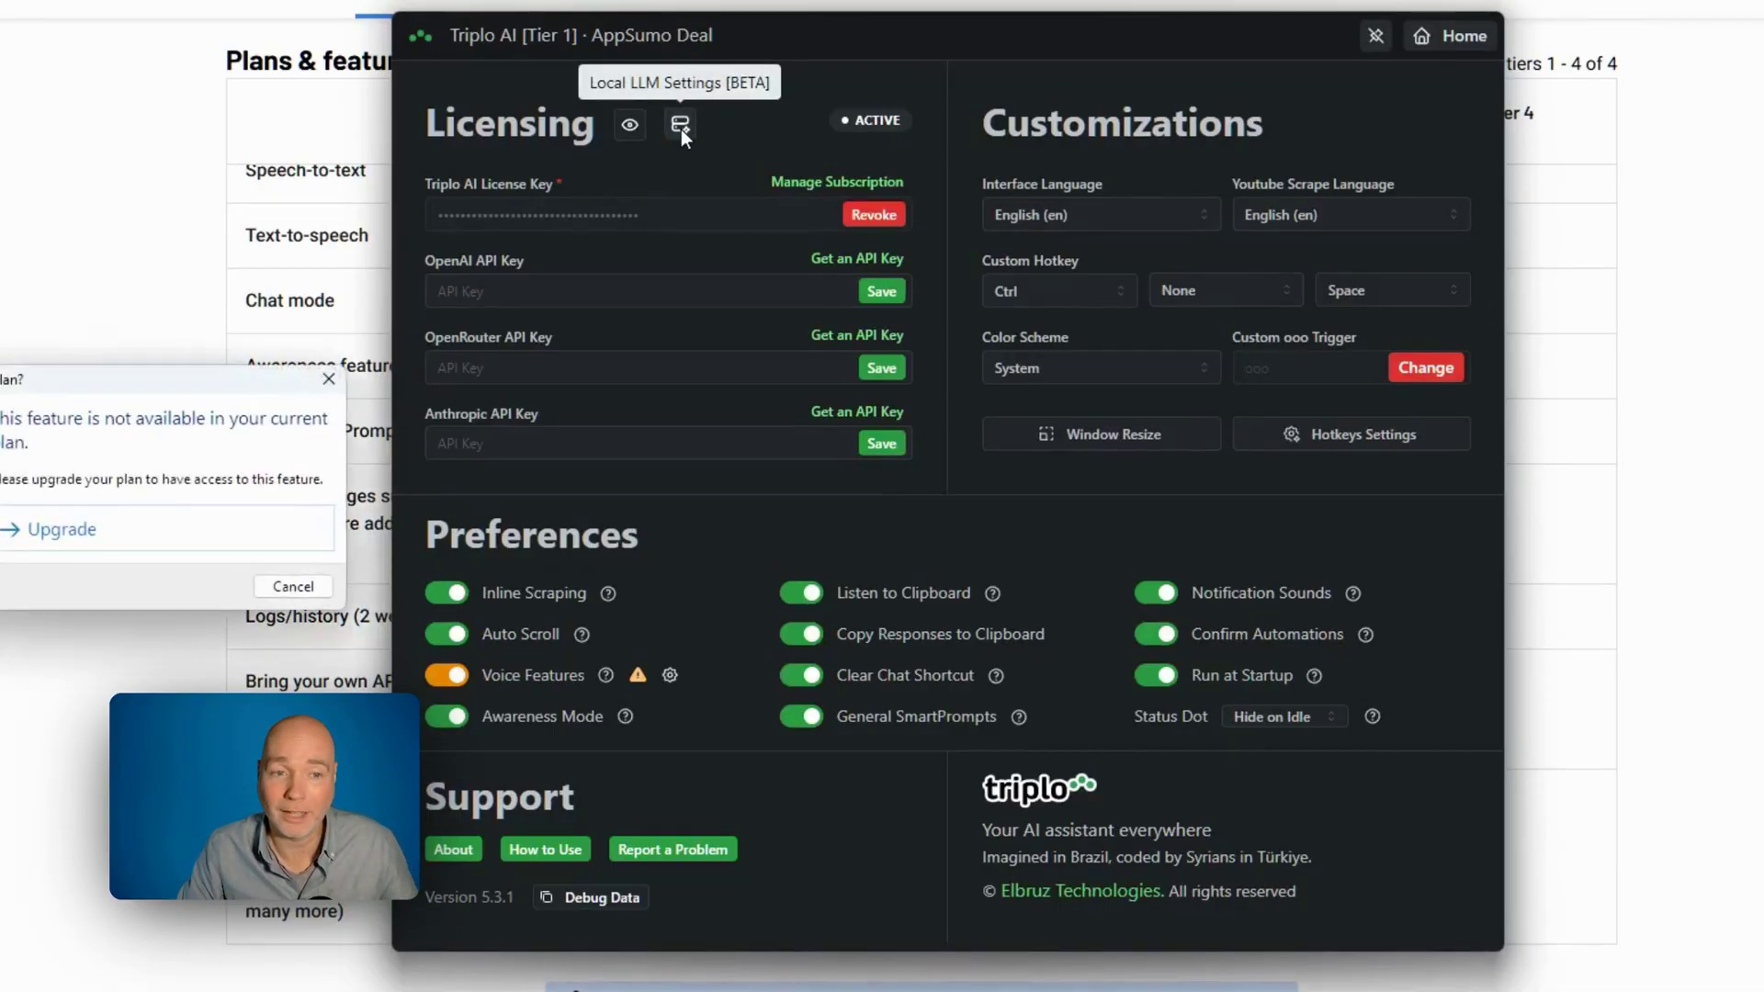
{"action": "left_click", "coordinate": [326, 381]}
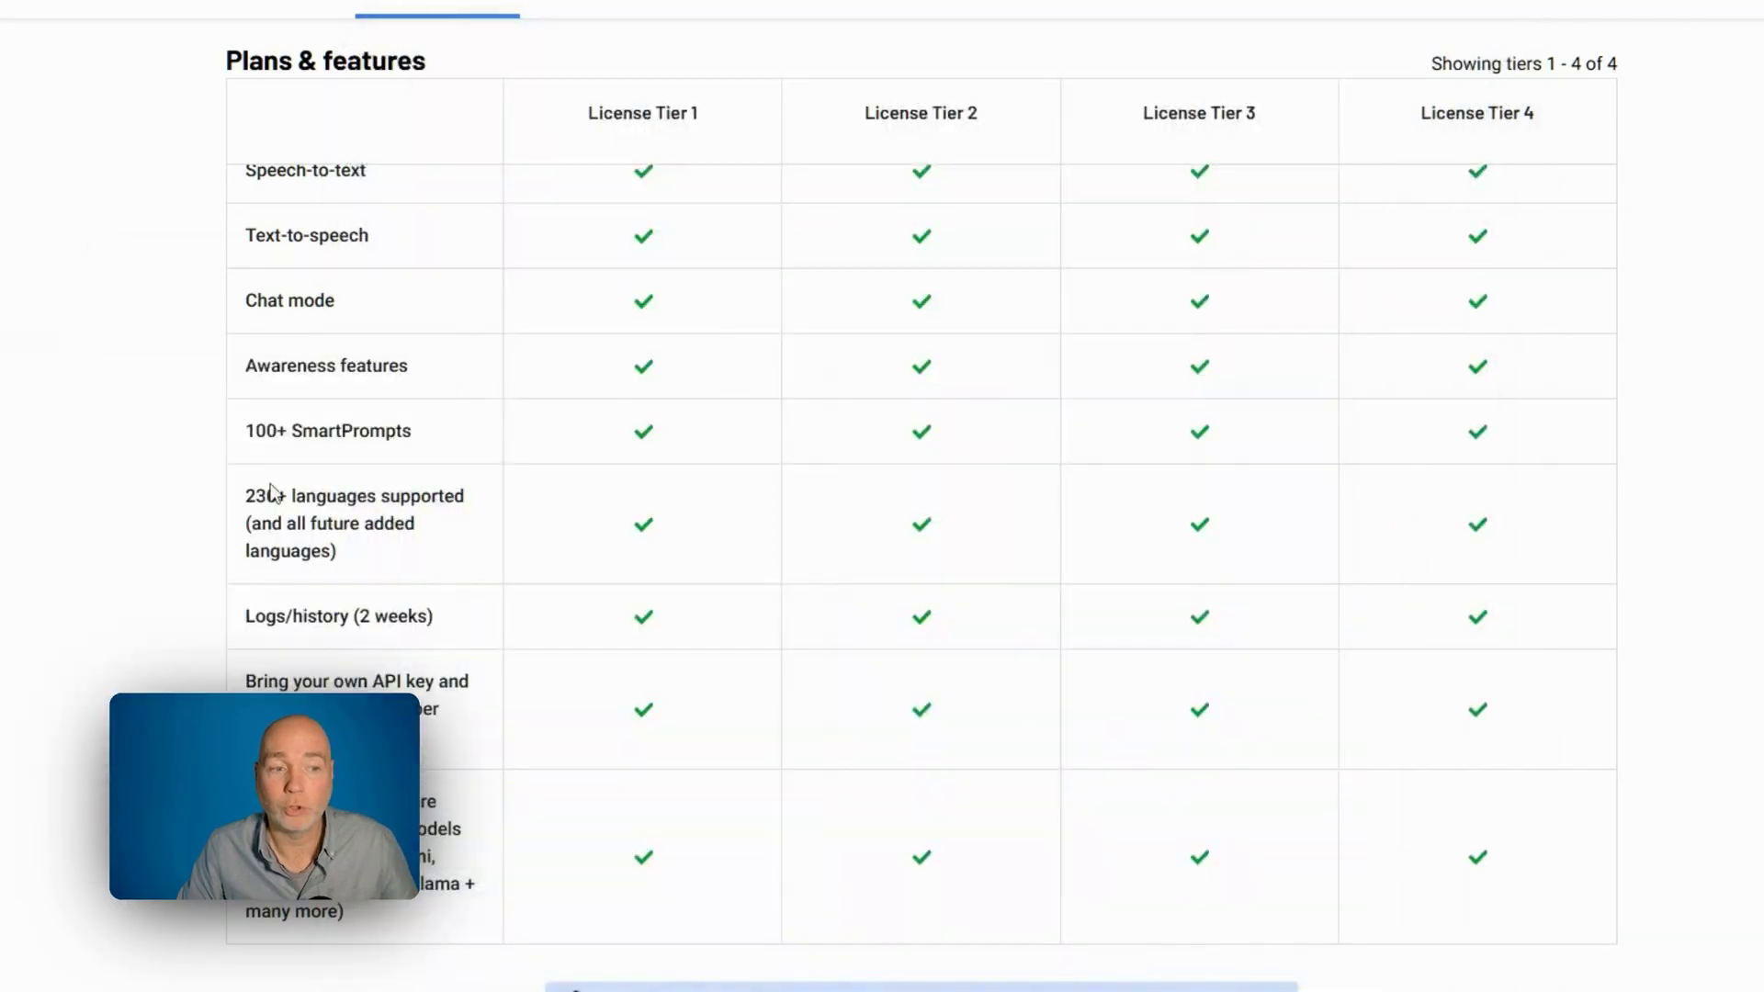
- Close the settings and return to the empty GPT-4o-mini 128k prompt bar
{"action": "key", "text": "ctrl+space"}
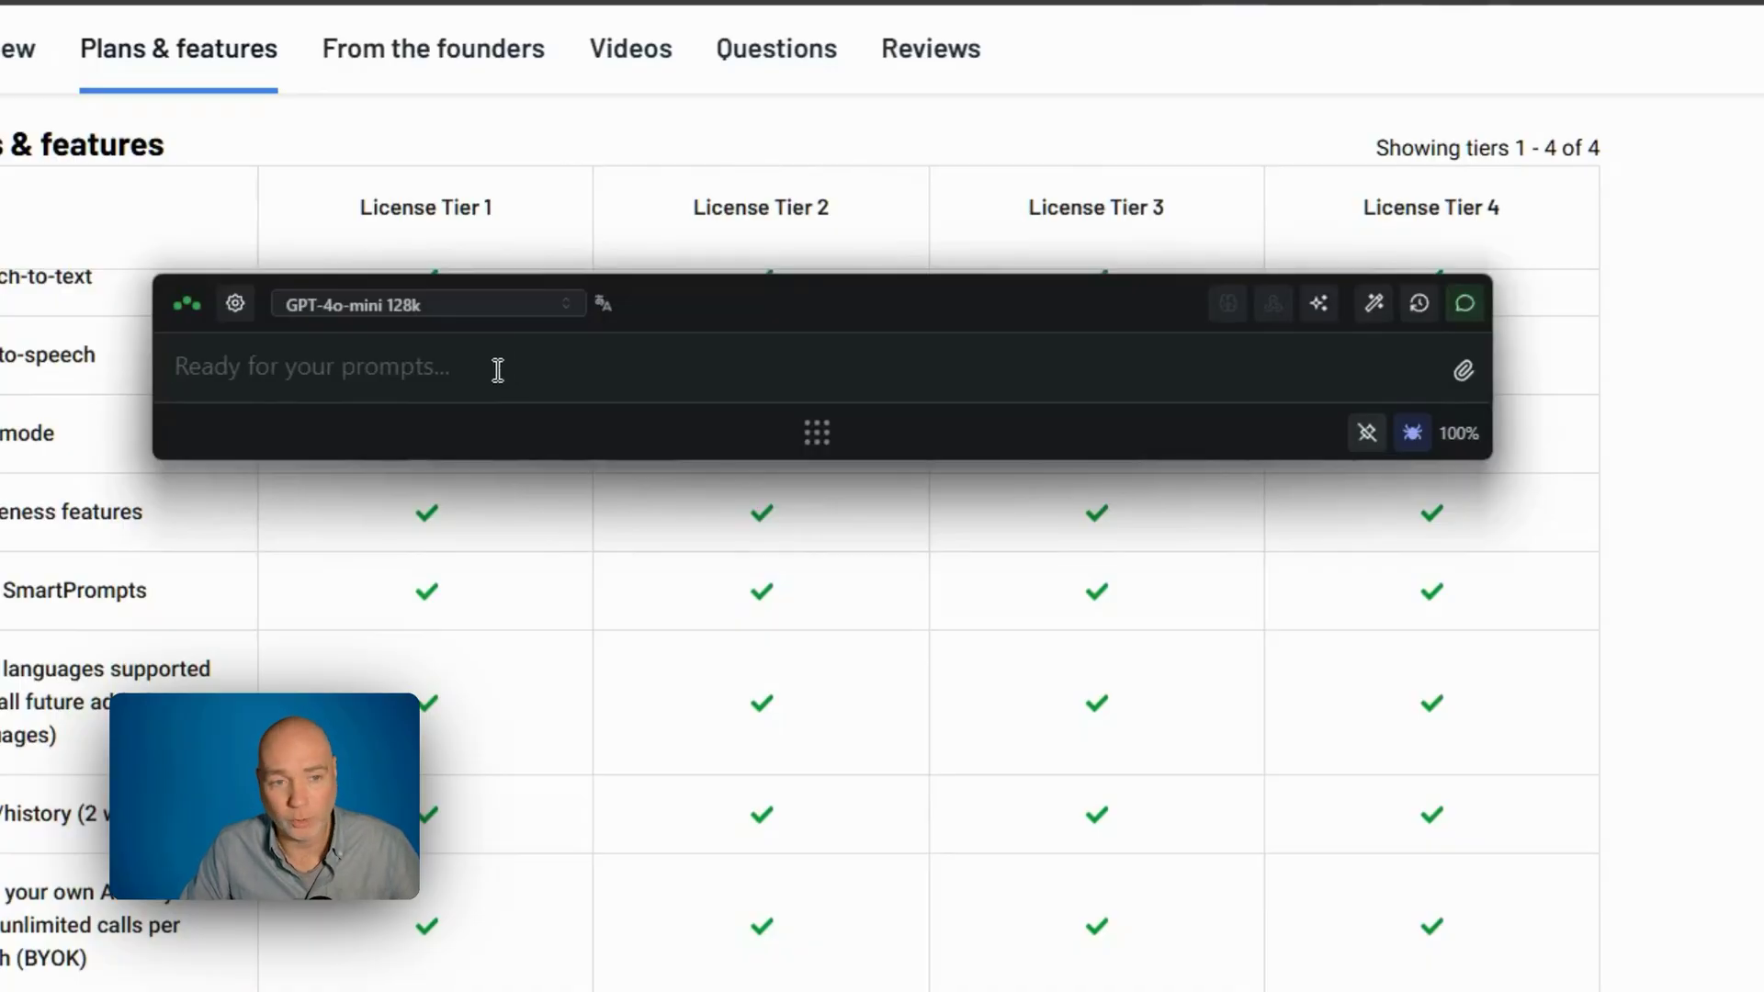
{"action": "left_click", "coordinate": [512, 308]}
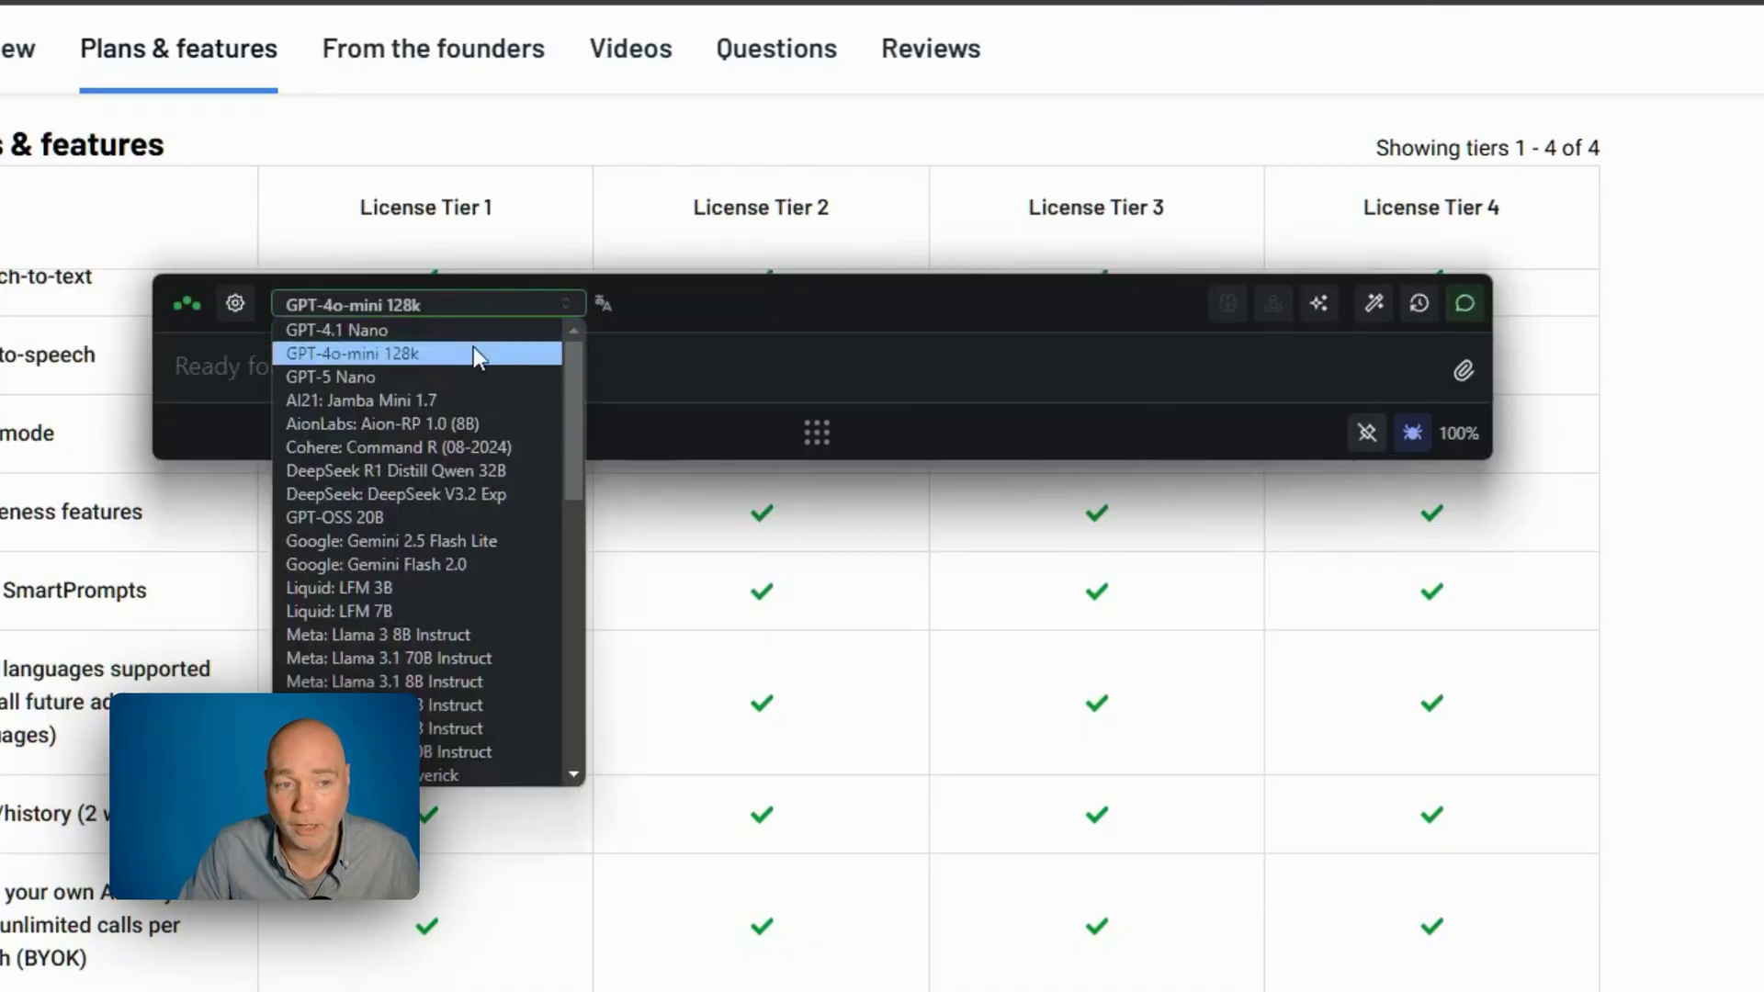
{"action": "scroll", "coordinate": [456, 367], "scroll_direction": "down", "scroll_amount": 5}
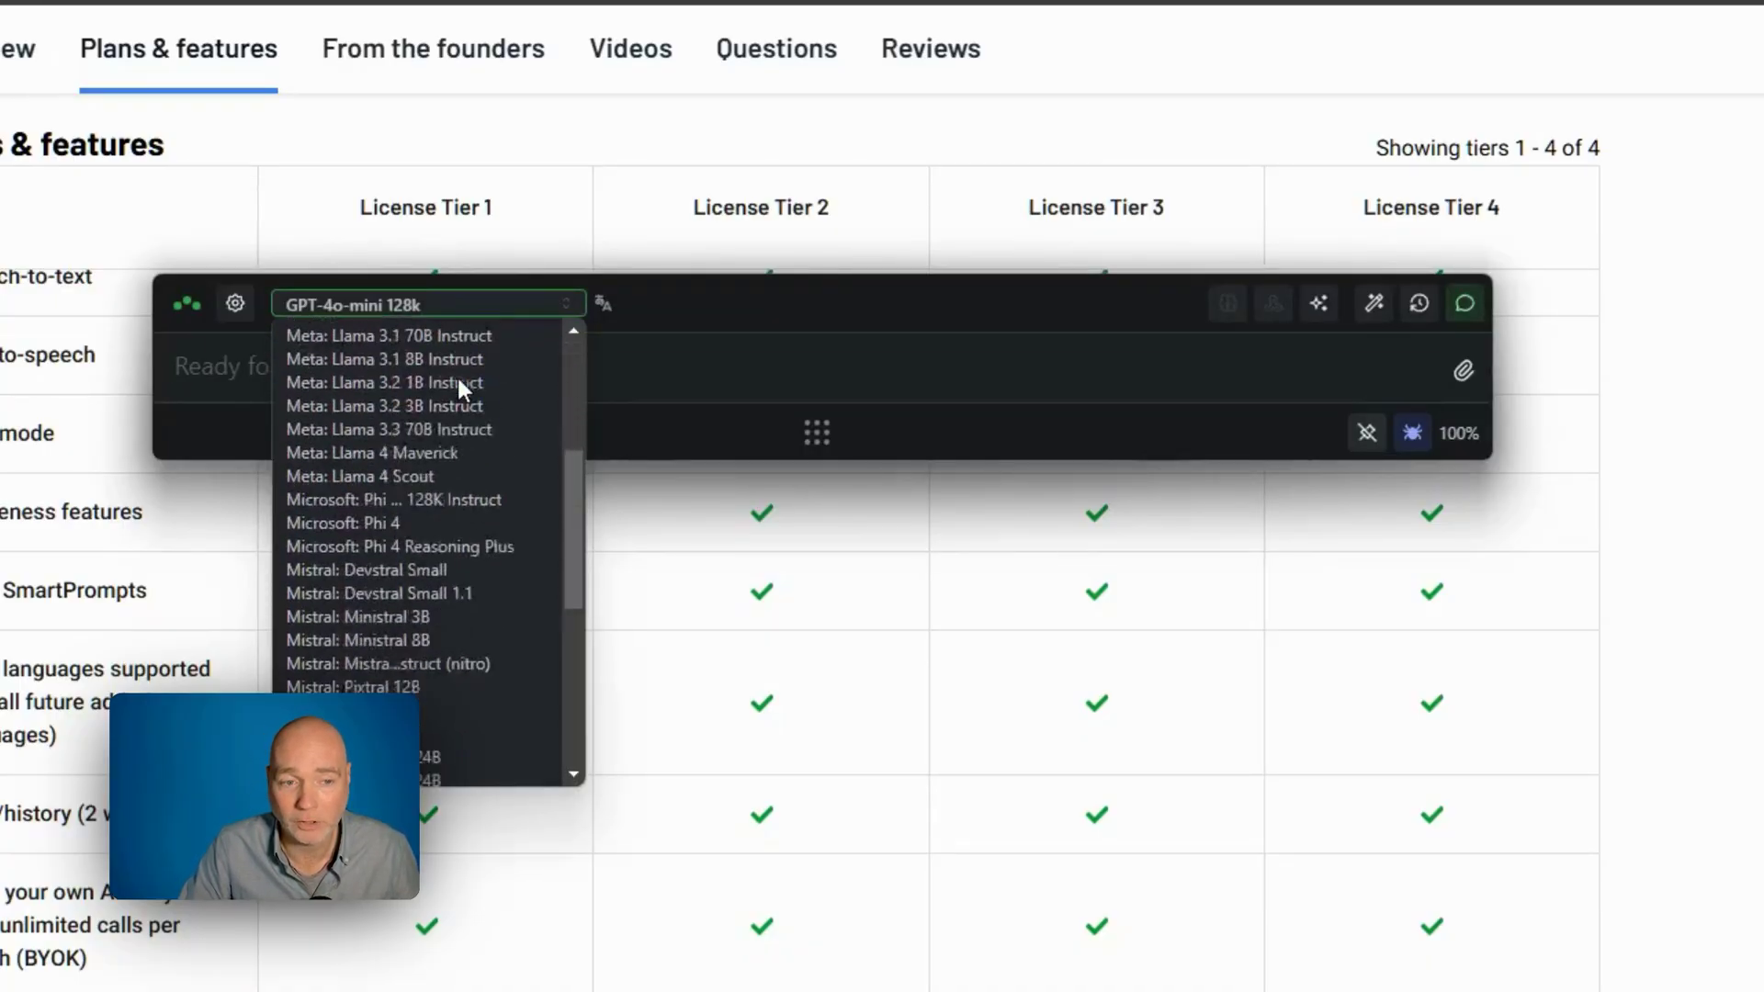
{"action": "scroll", "coordinate": [456, 373], "scroll_direction": "down", "scroll_amount": 6}
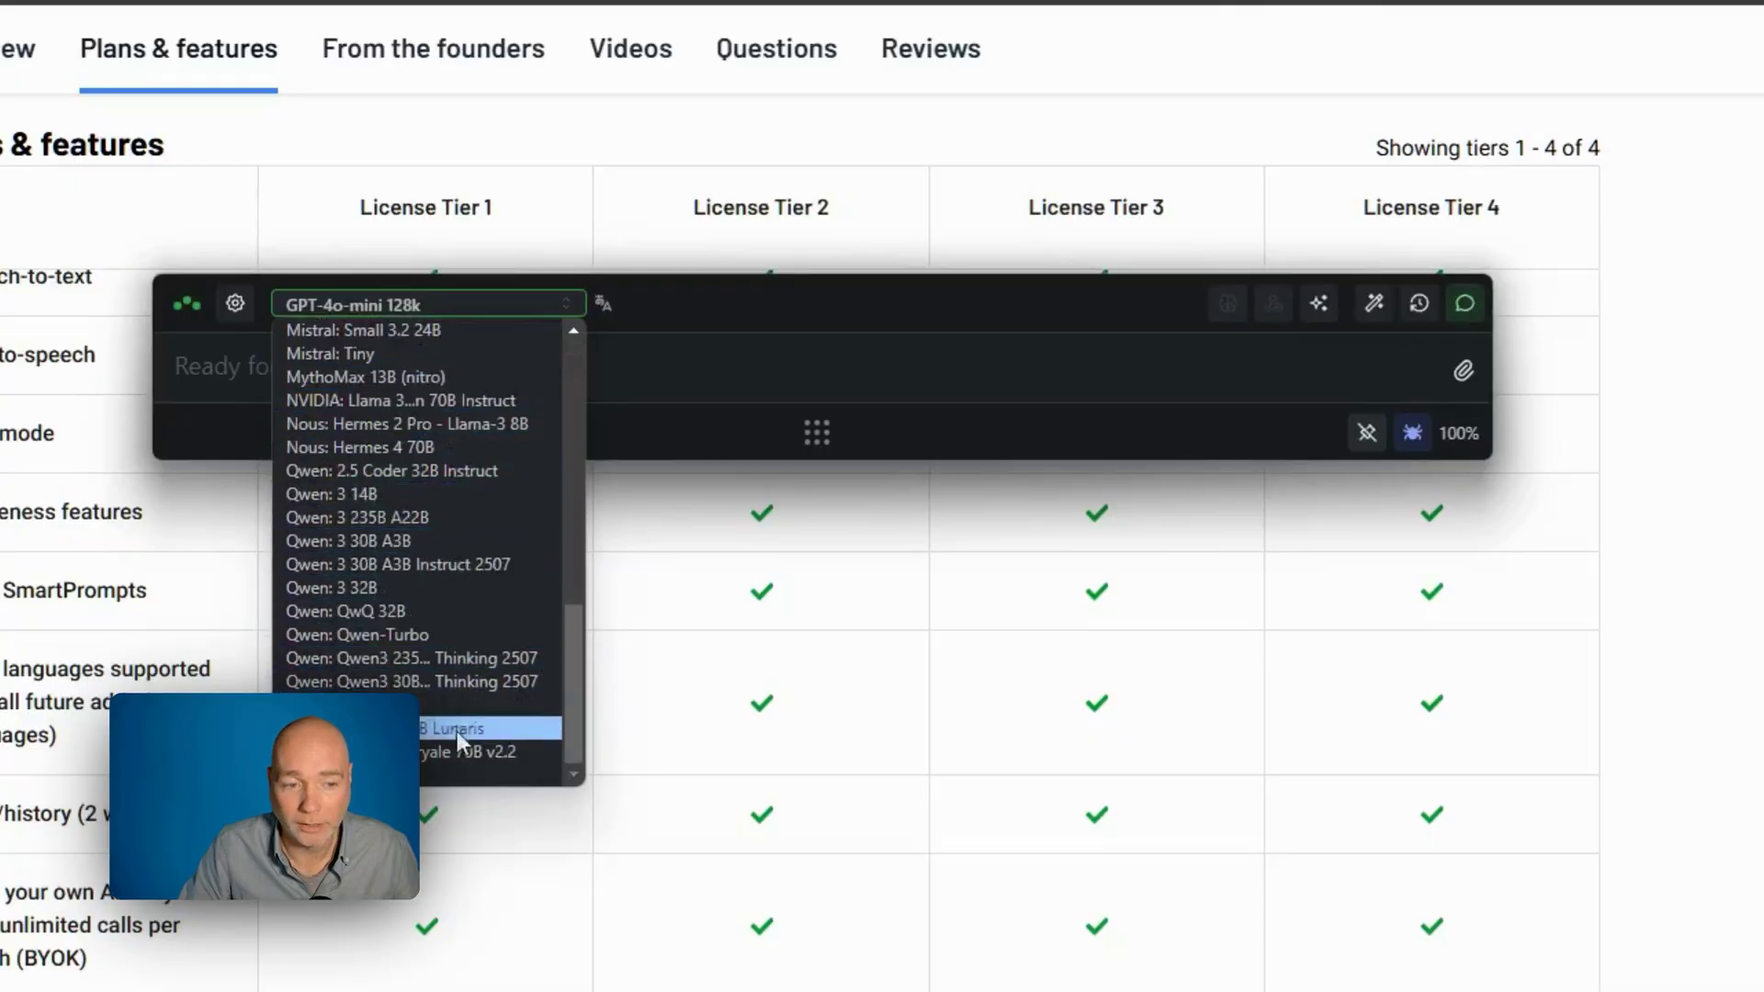
{"action": "scroll", "coordinate": [457, 763], "scroll_direction": "up", "scroll_amount": 11}
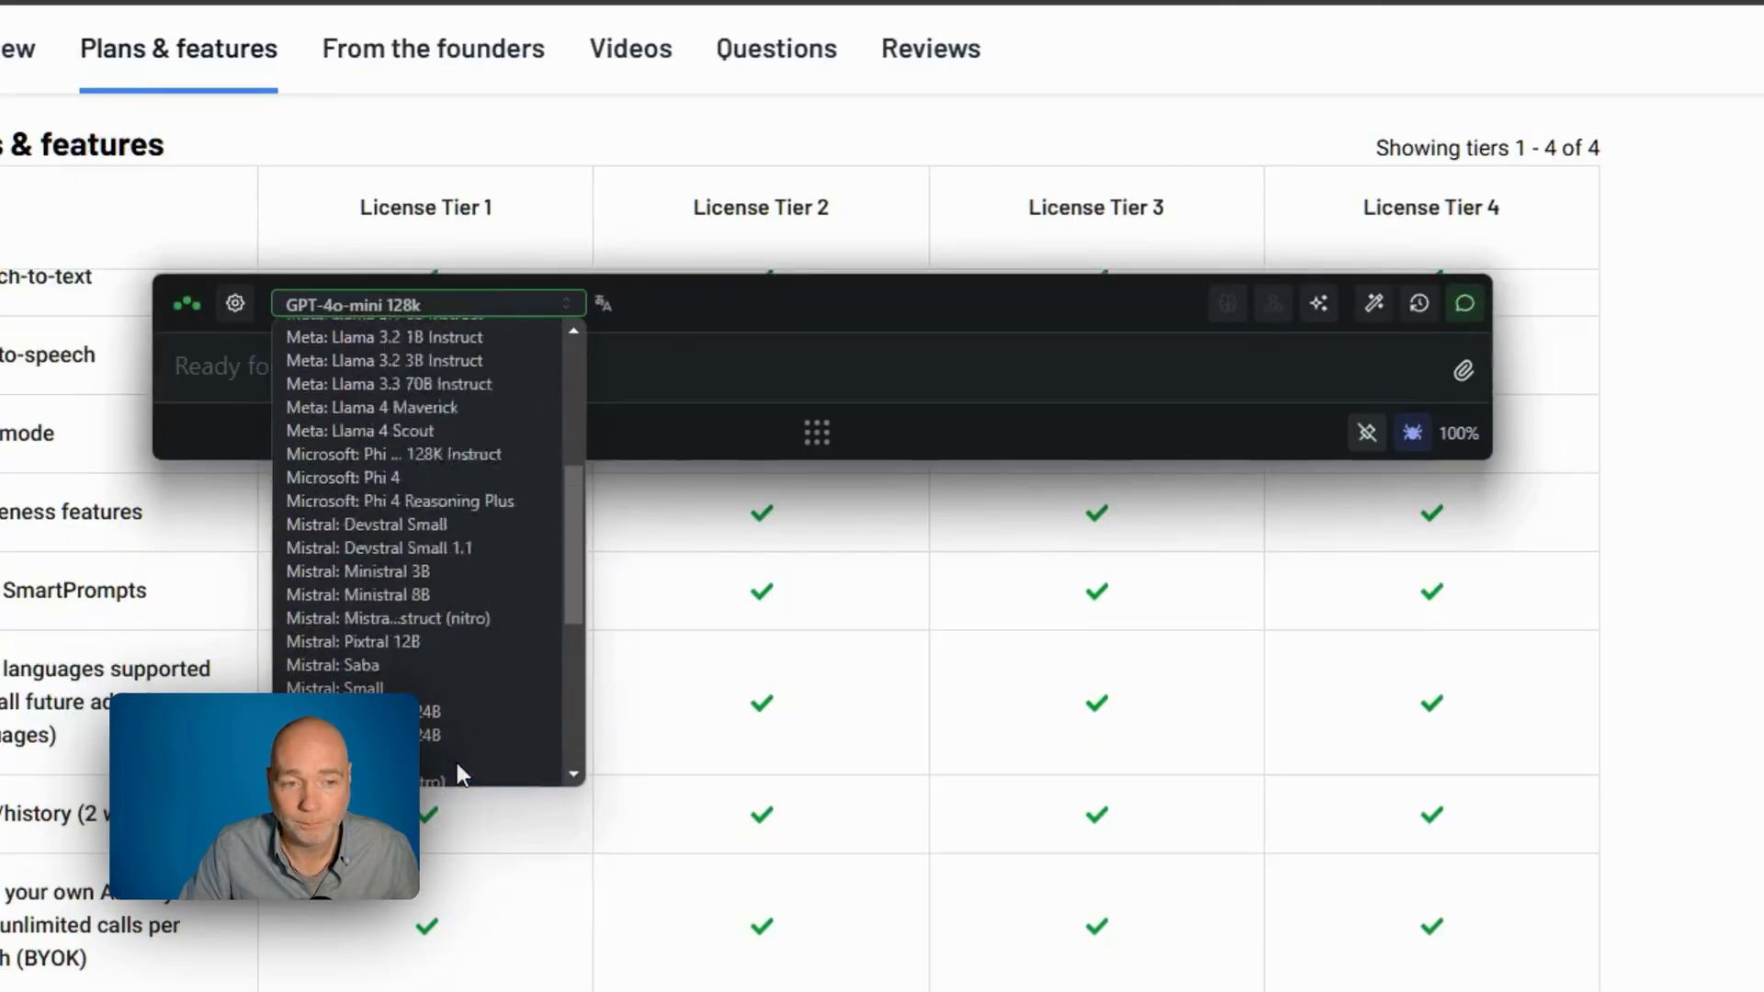
{"action": "left_click", "coordinate": [1310, 453]}
{"action": "mouse_move", "coordinate": [1466, 444]}
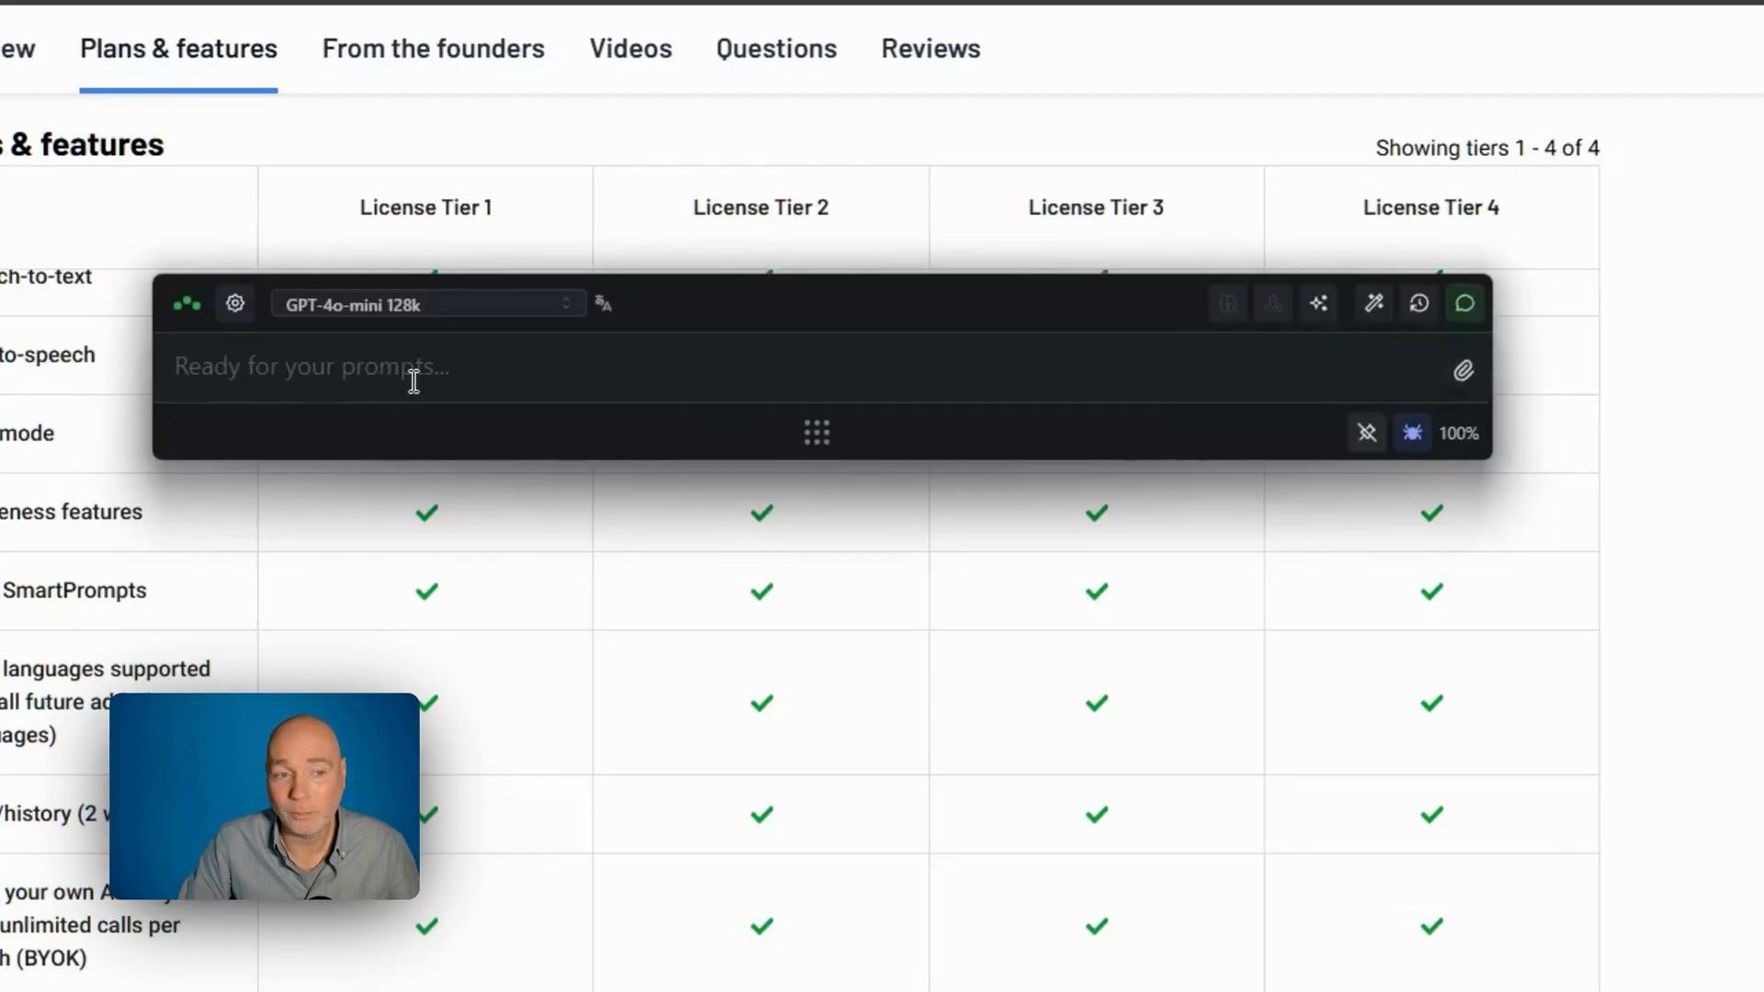
{"action": "left_click", "coordinate": [430, 308]}
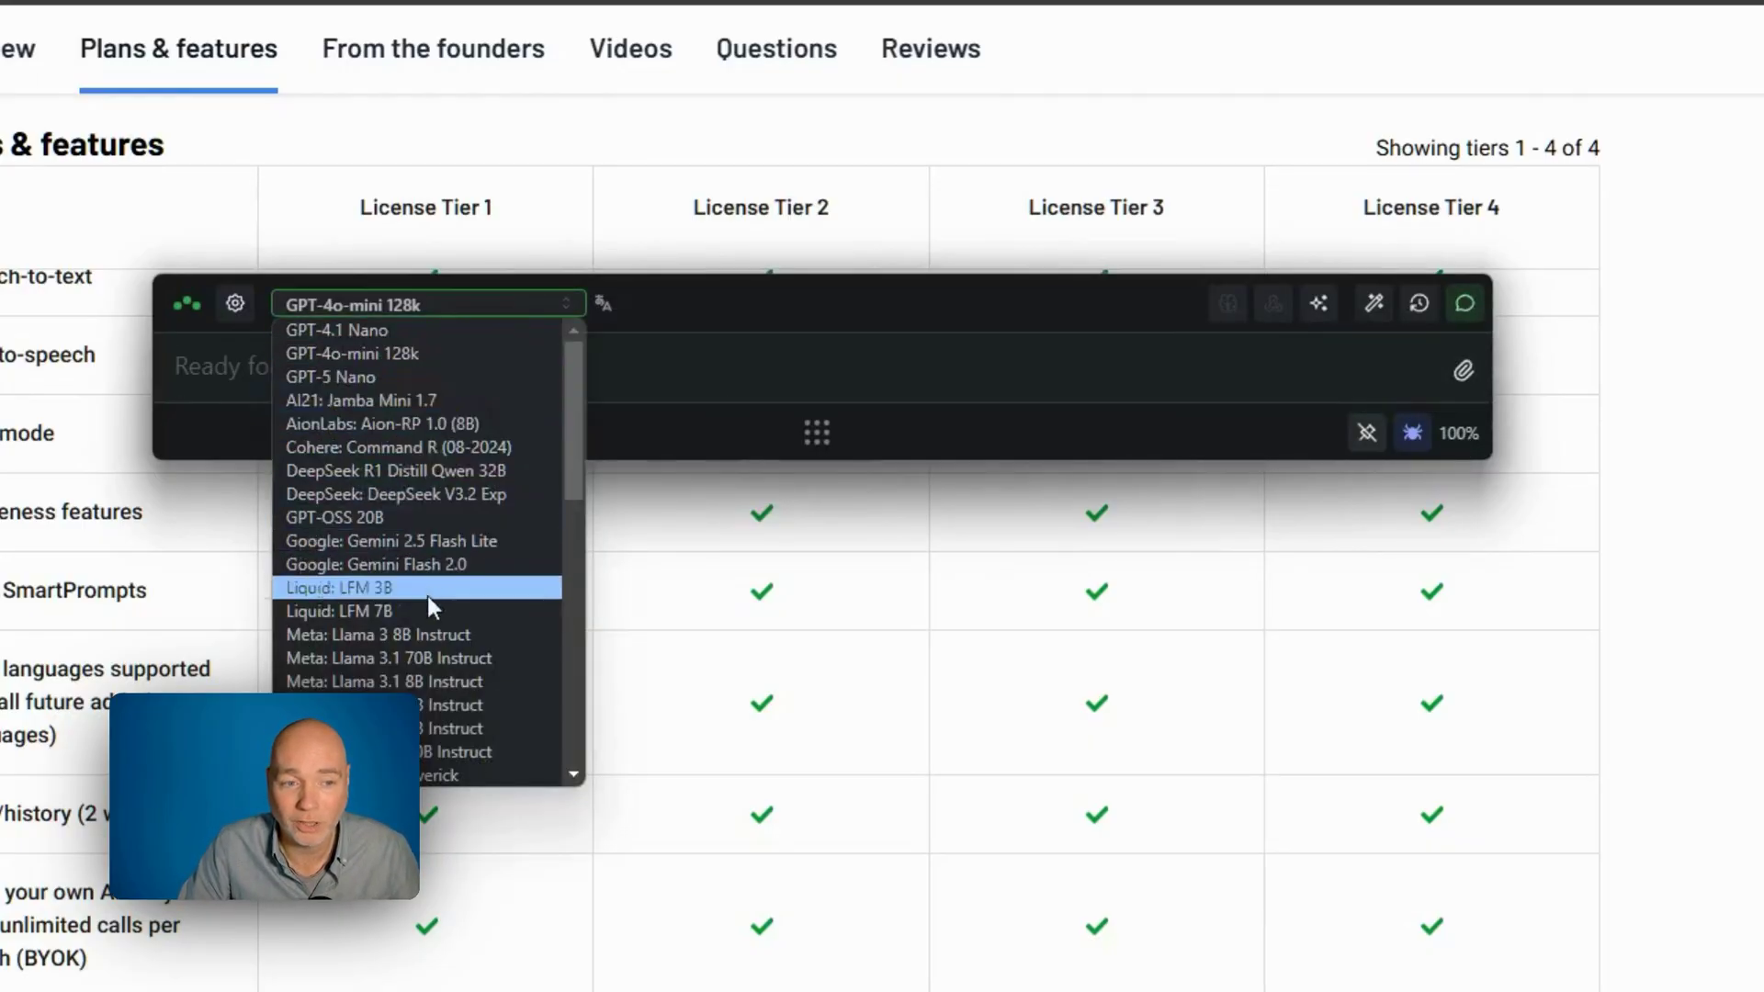
{"action": "scroll", "coordinate": [322, 428], "scroll_direction": "down", "scroll_amount": 10}
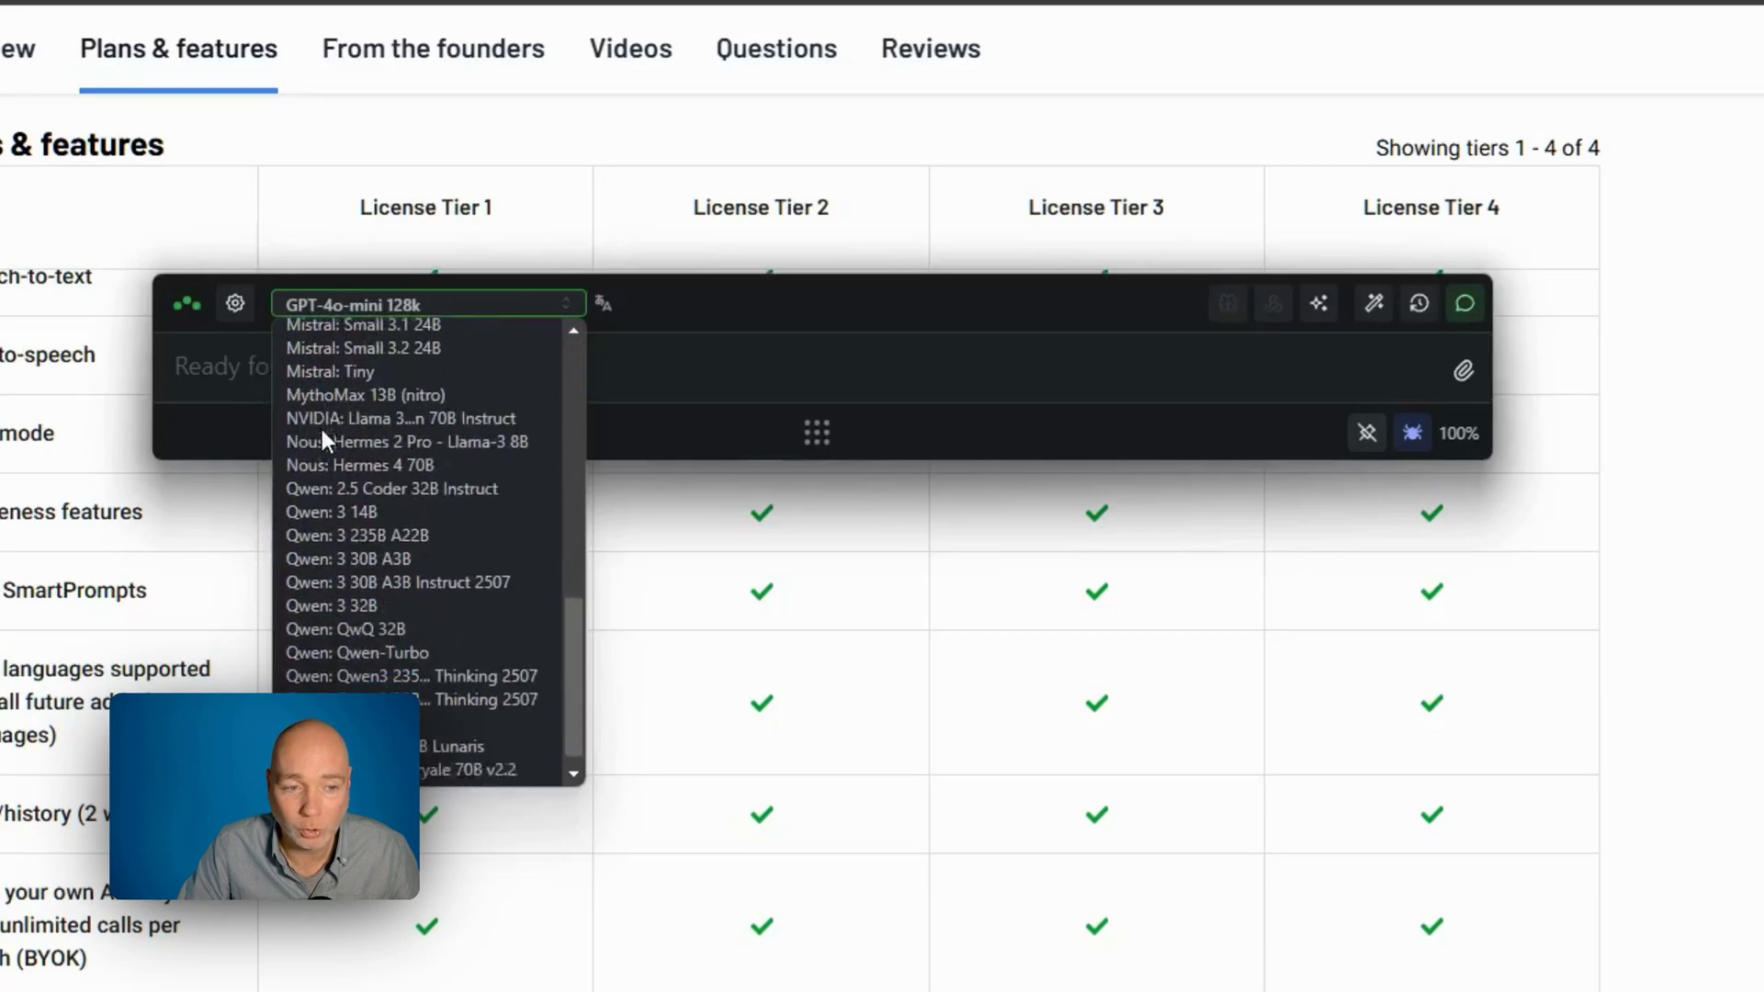
{"action": "scroll", "coordinate": [322, 428], "scroll_direction": "down", "scroll_amount": 1}
{"action": "scroll", "coordinate": [359, 515], "scroll_direction": "up", "scroll_amount": 10}
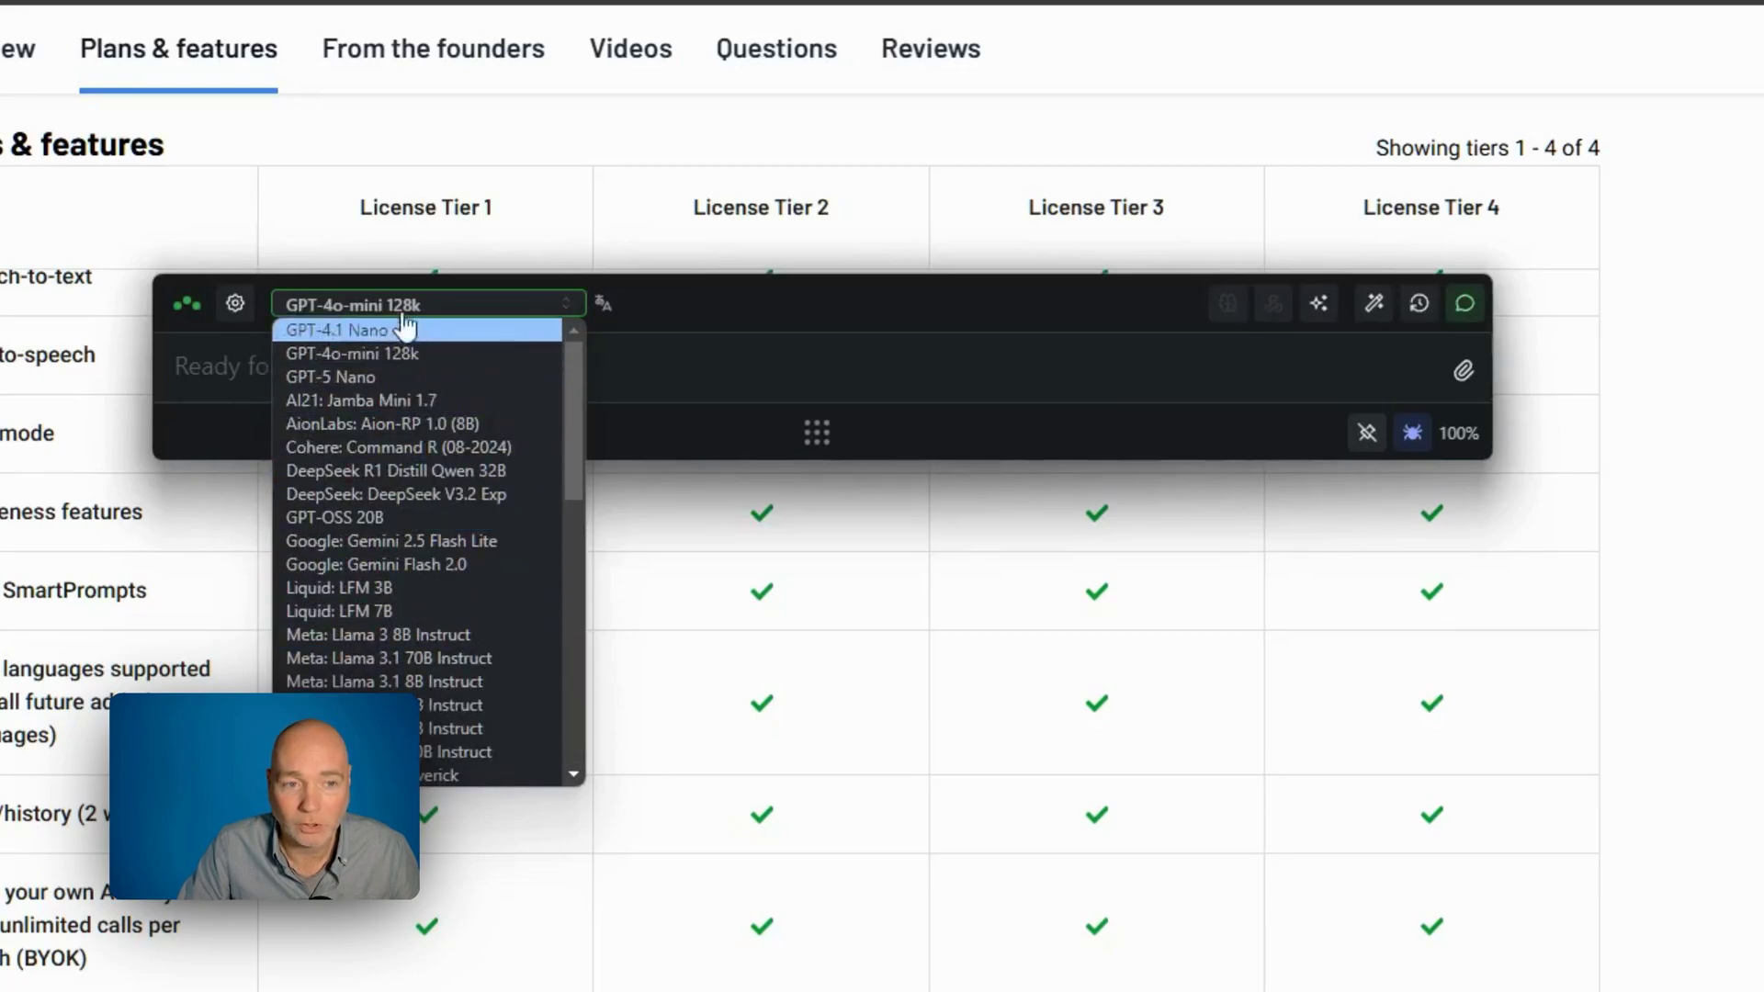
{"action": "left_click", "coordinate": [787, 371]}
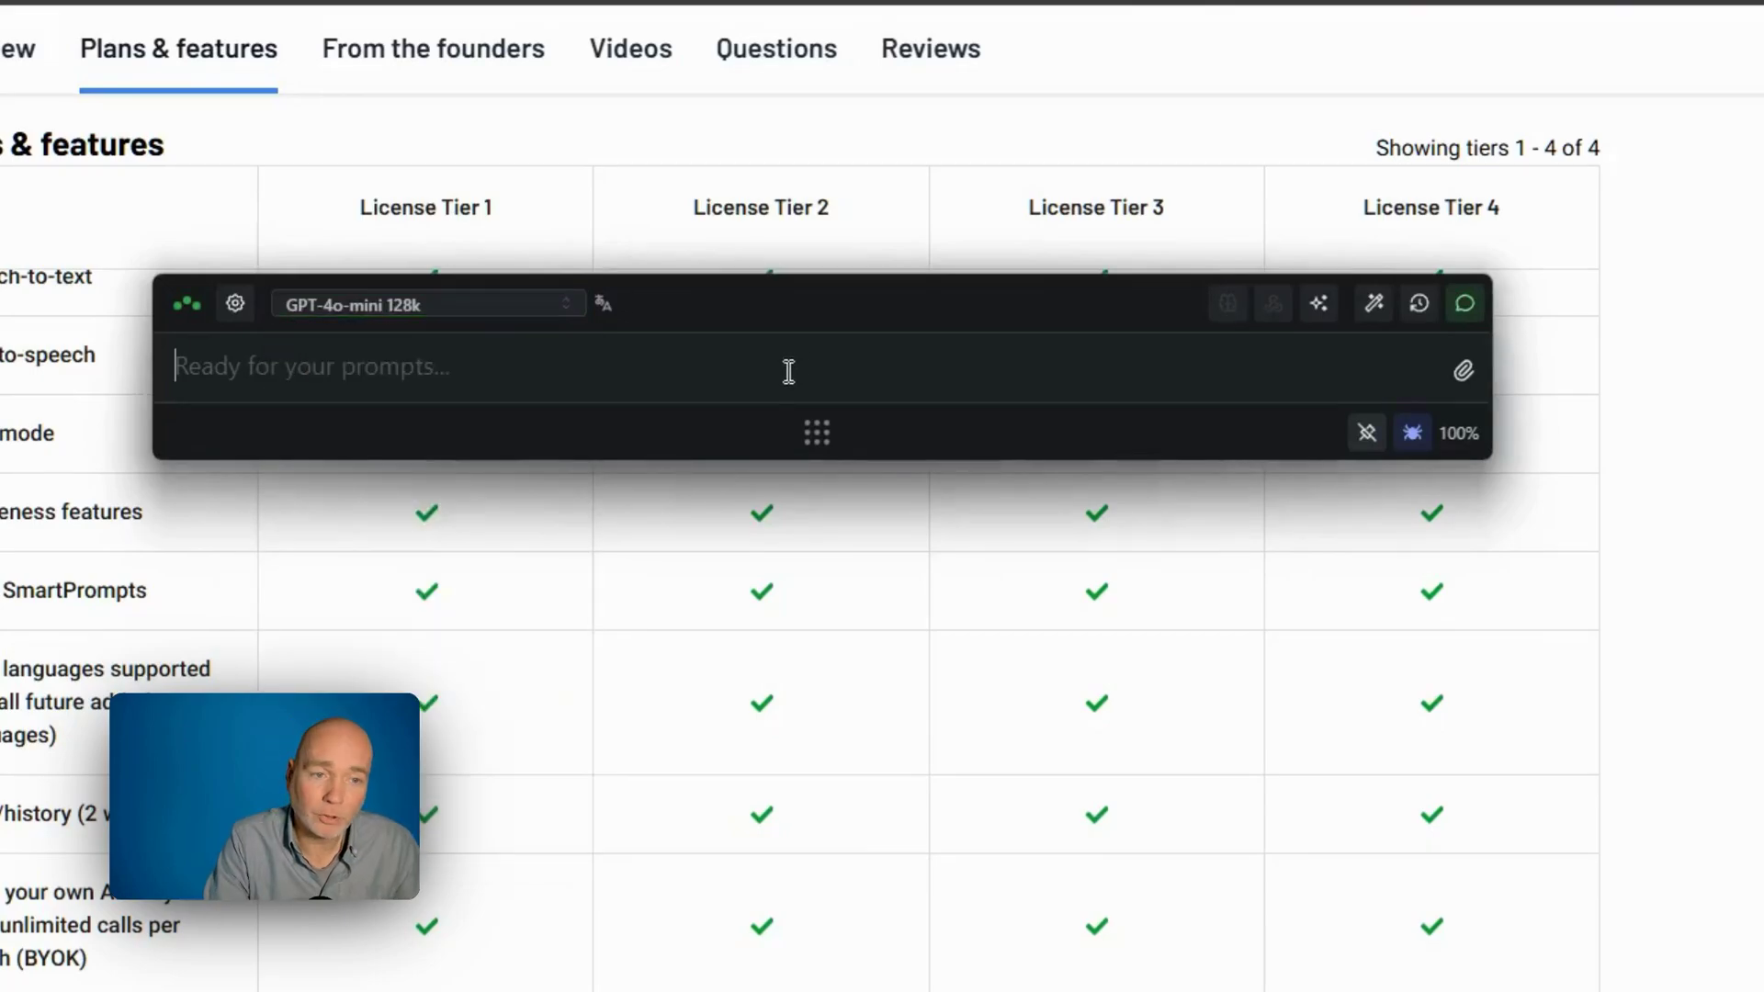
- Insert the 'Act as a Social Media Influencer' SmartPrompt (actinfluencer) into the prompt field
{"action": "type", "text": "a"}
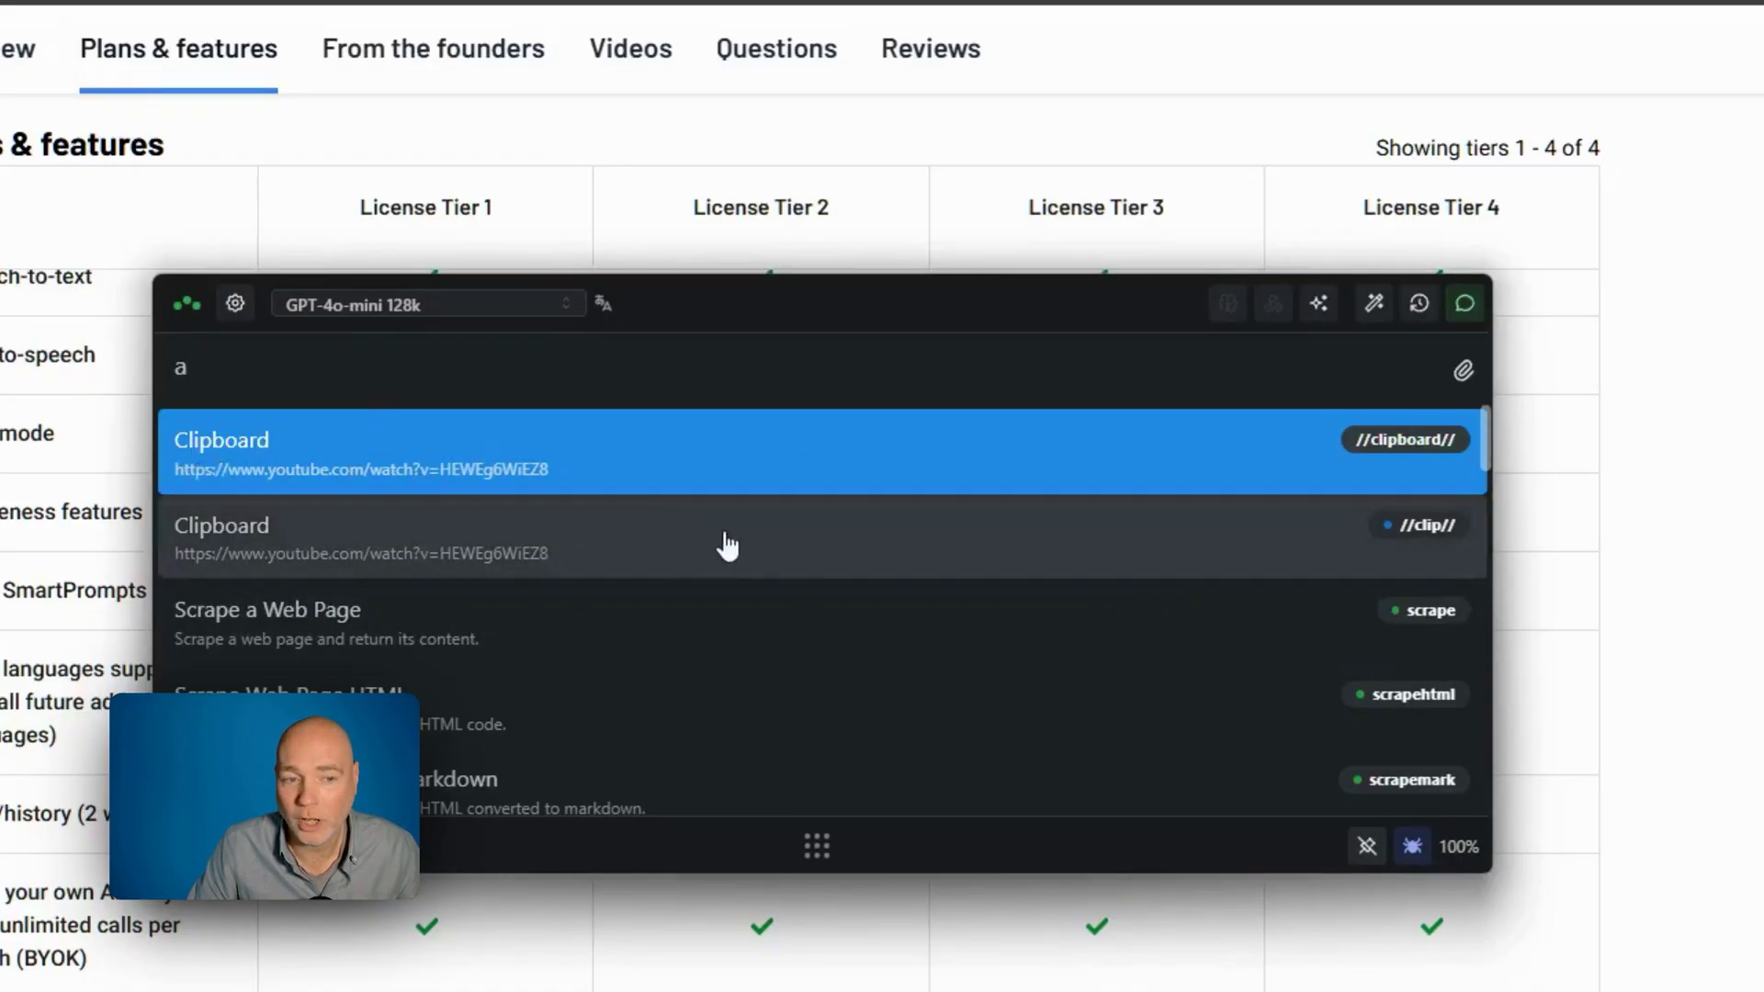
{"action": "scroll", "coordinate": [1002, 626], "scroll_direction": "down", "scroll_amount": 3}
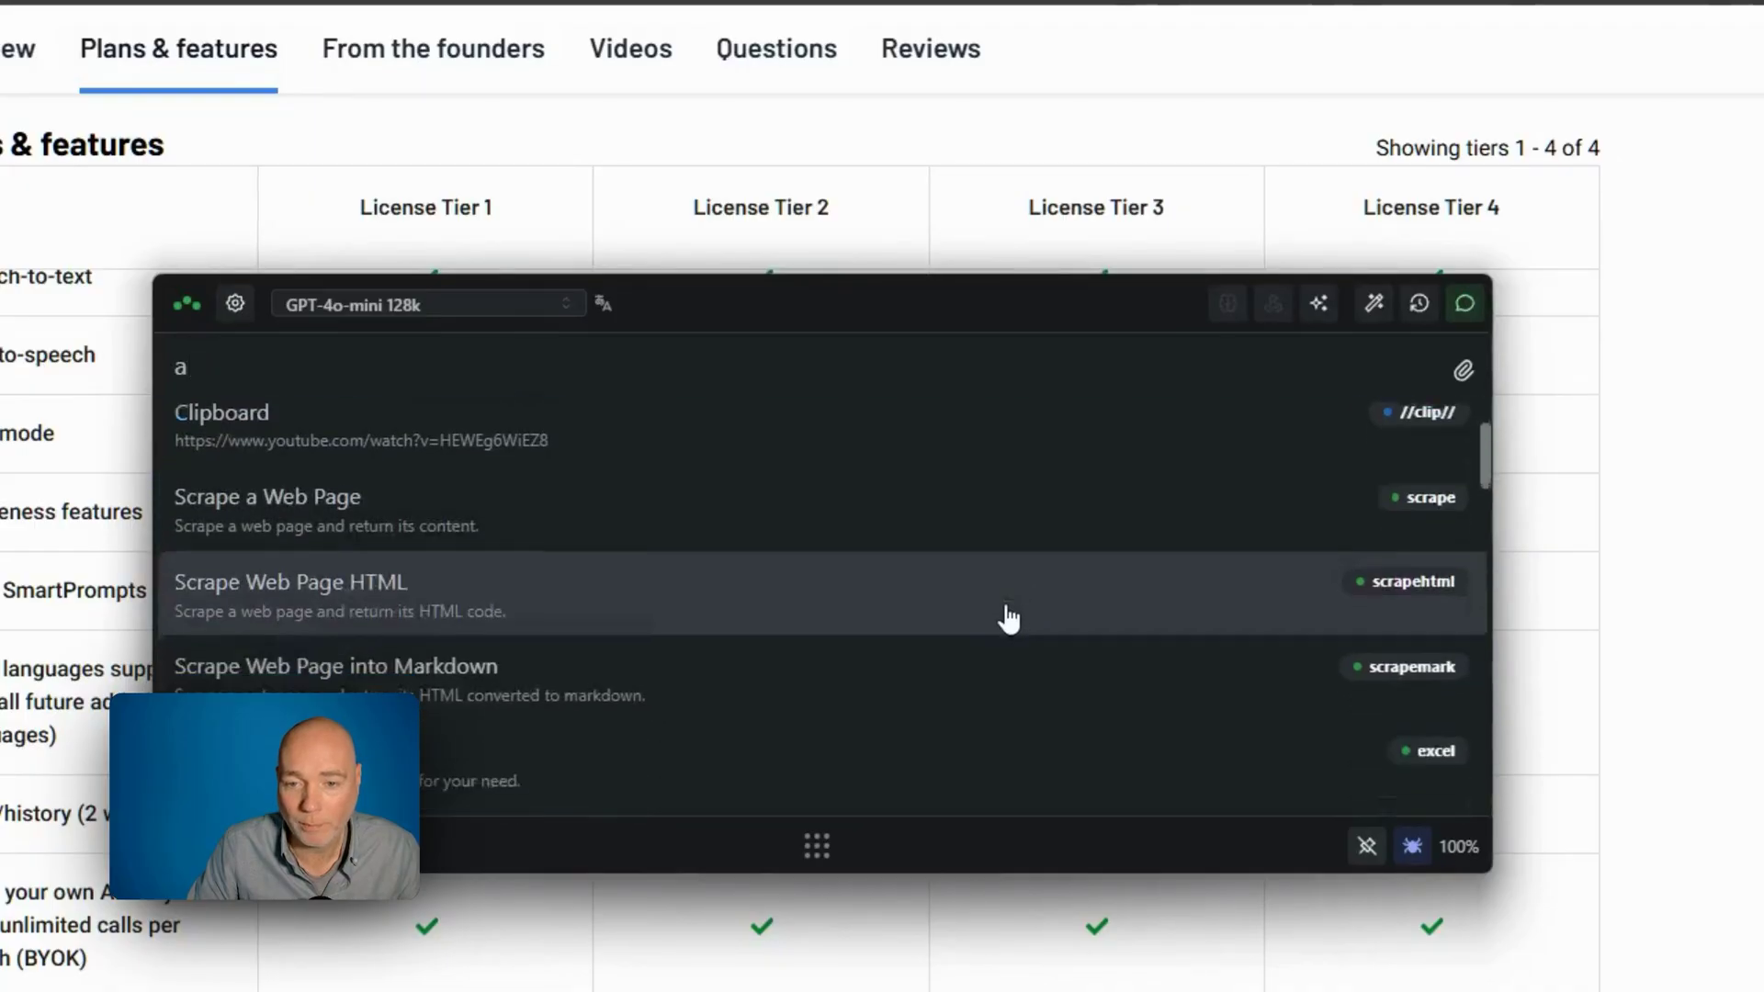
{"action": "scroll", "coordinate": [488, 540], "scroll_direction": "down", "scroll_amount": 4}
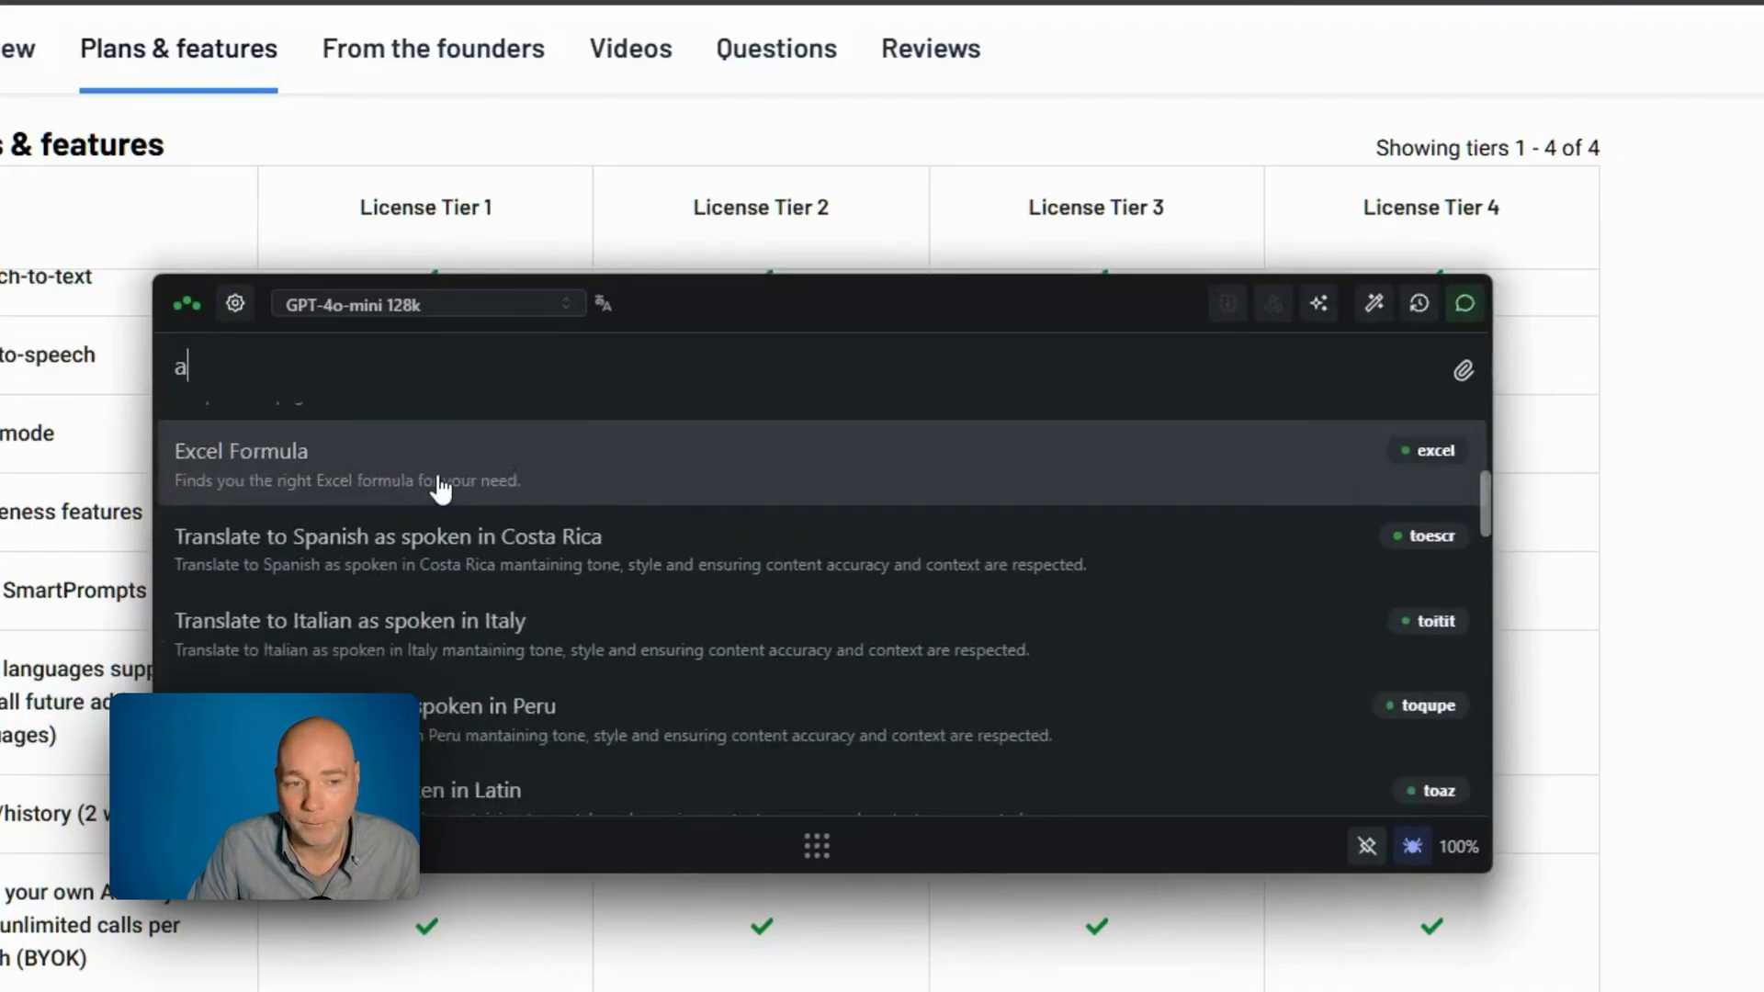
{"action": "scroll", "coordinate": [585, 557], "scroll_direction": "down", "scroll_amount": 2}
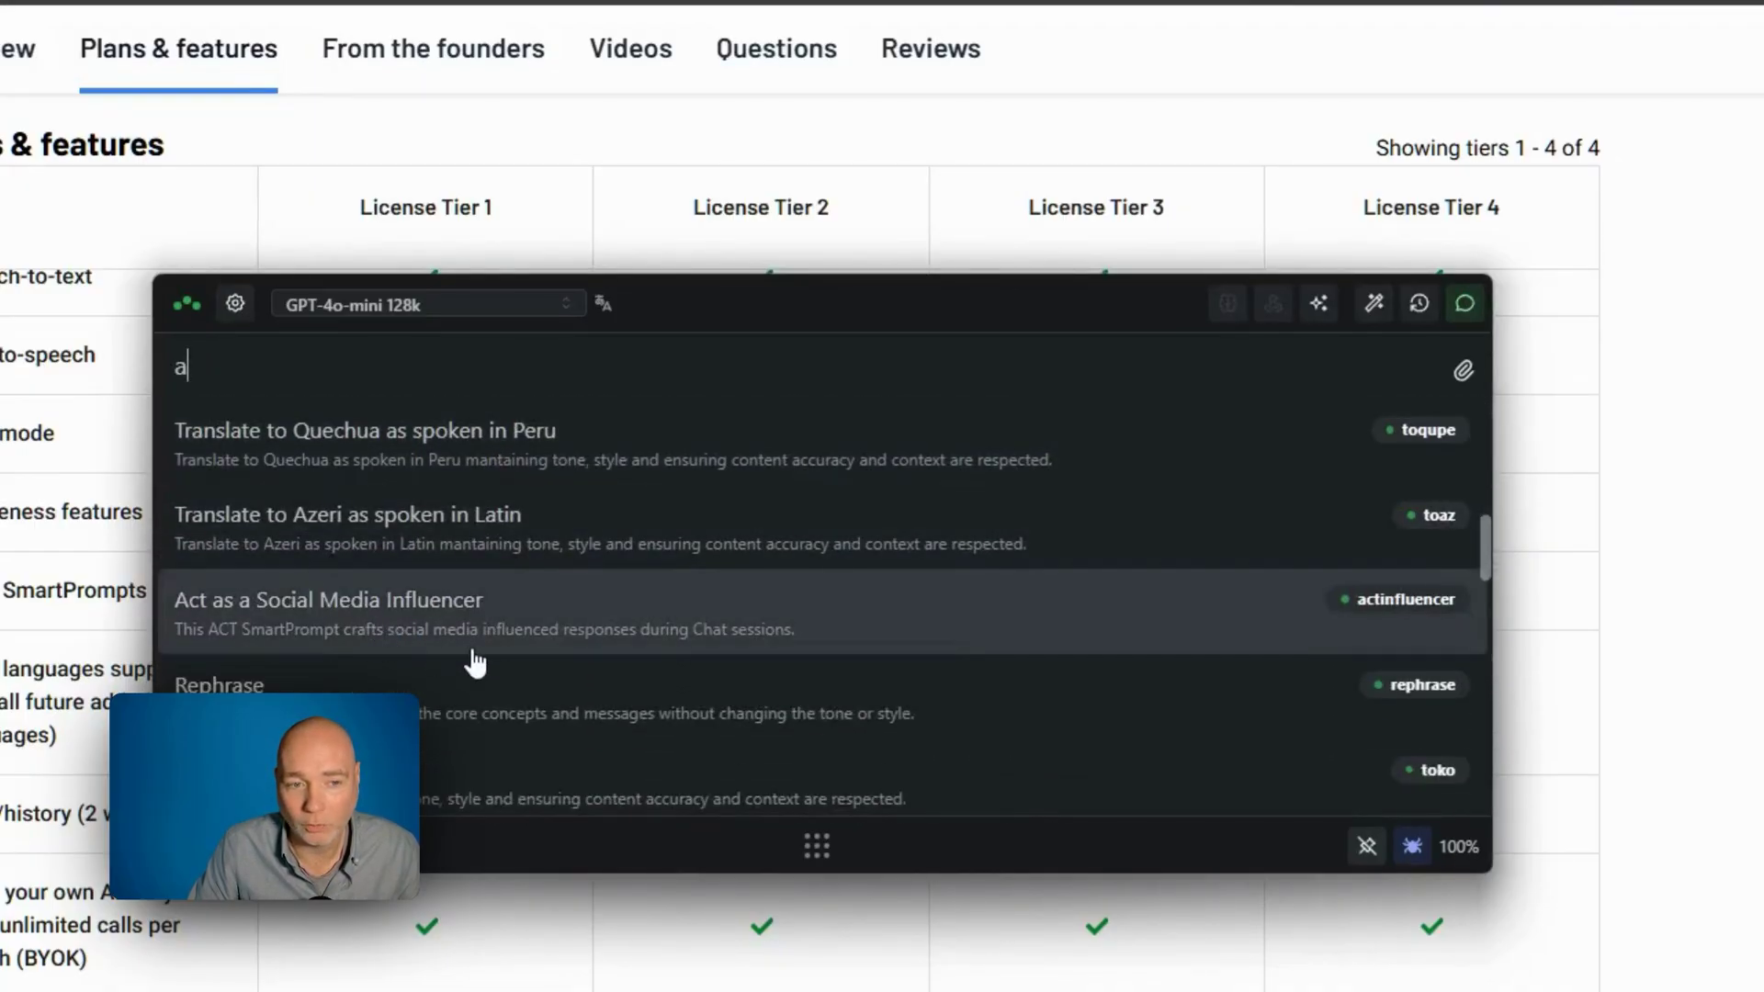
{"action": "scroll", "coordinate": [625, 657], "scroll_direction": "down", "scroll_amount": 2}
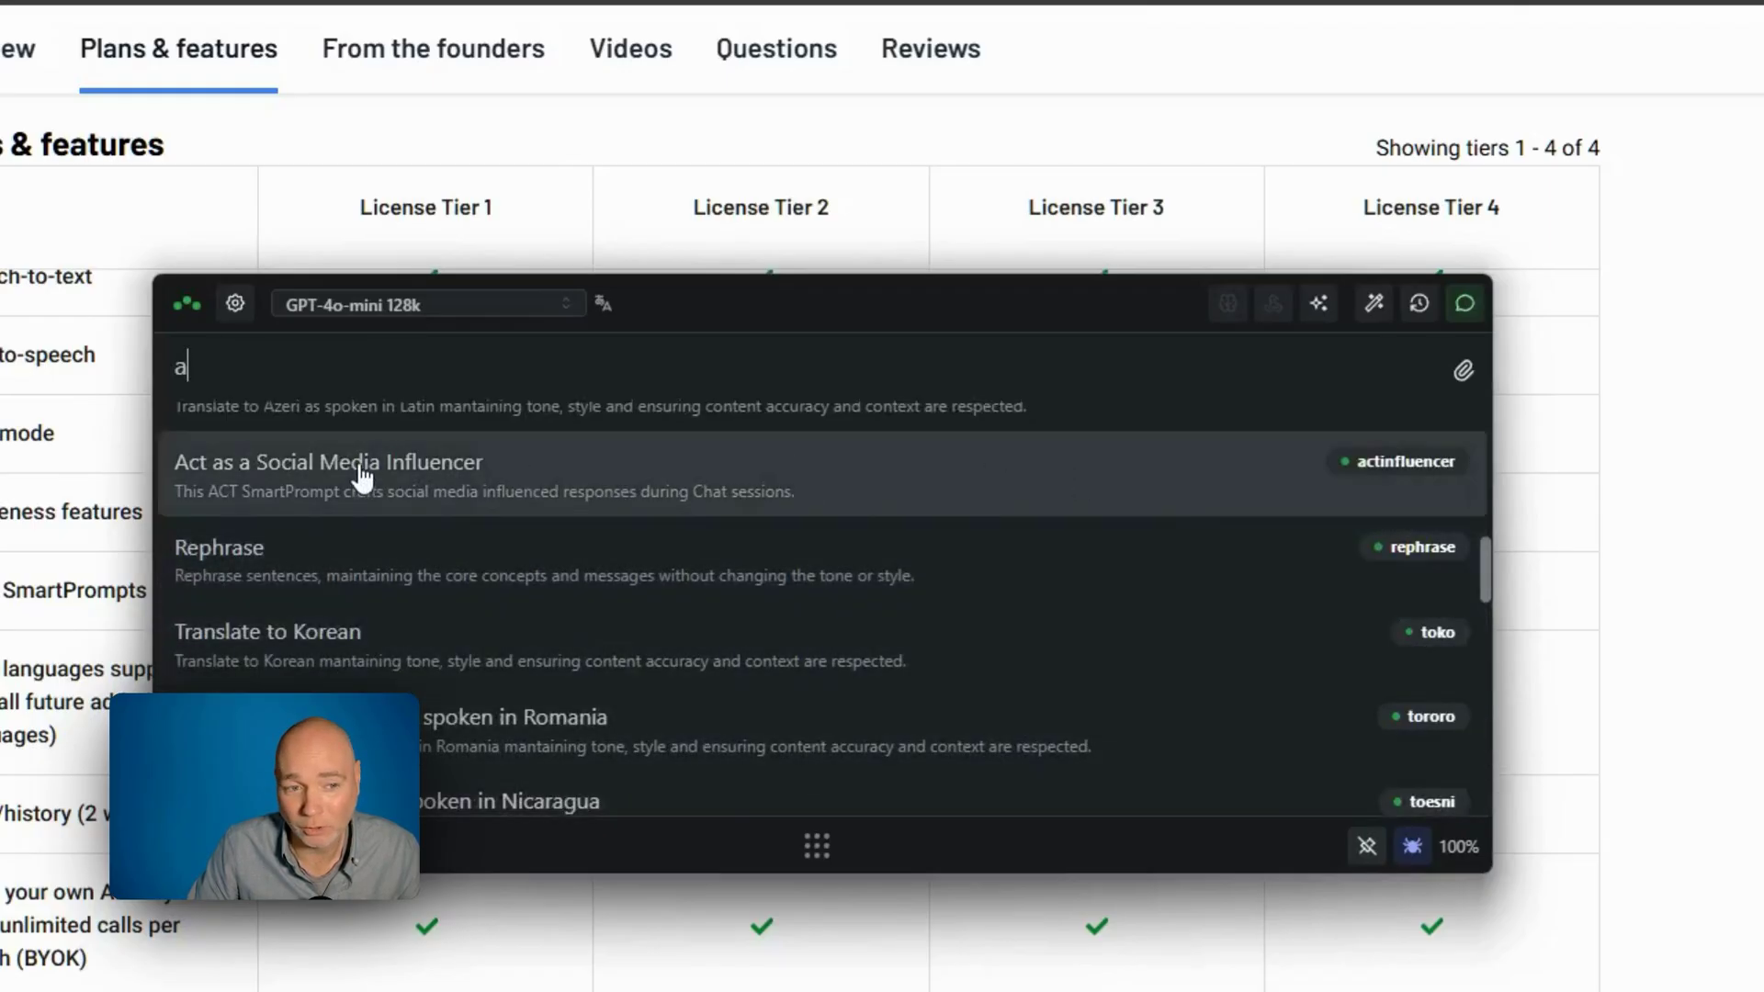
{"action": "left_click", "coordinate": [361, 473]}
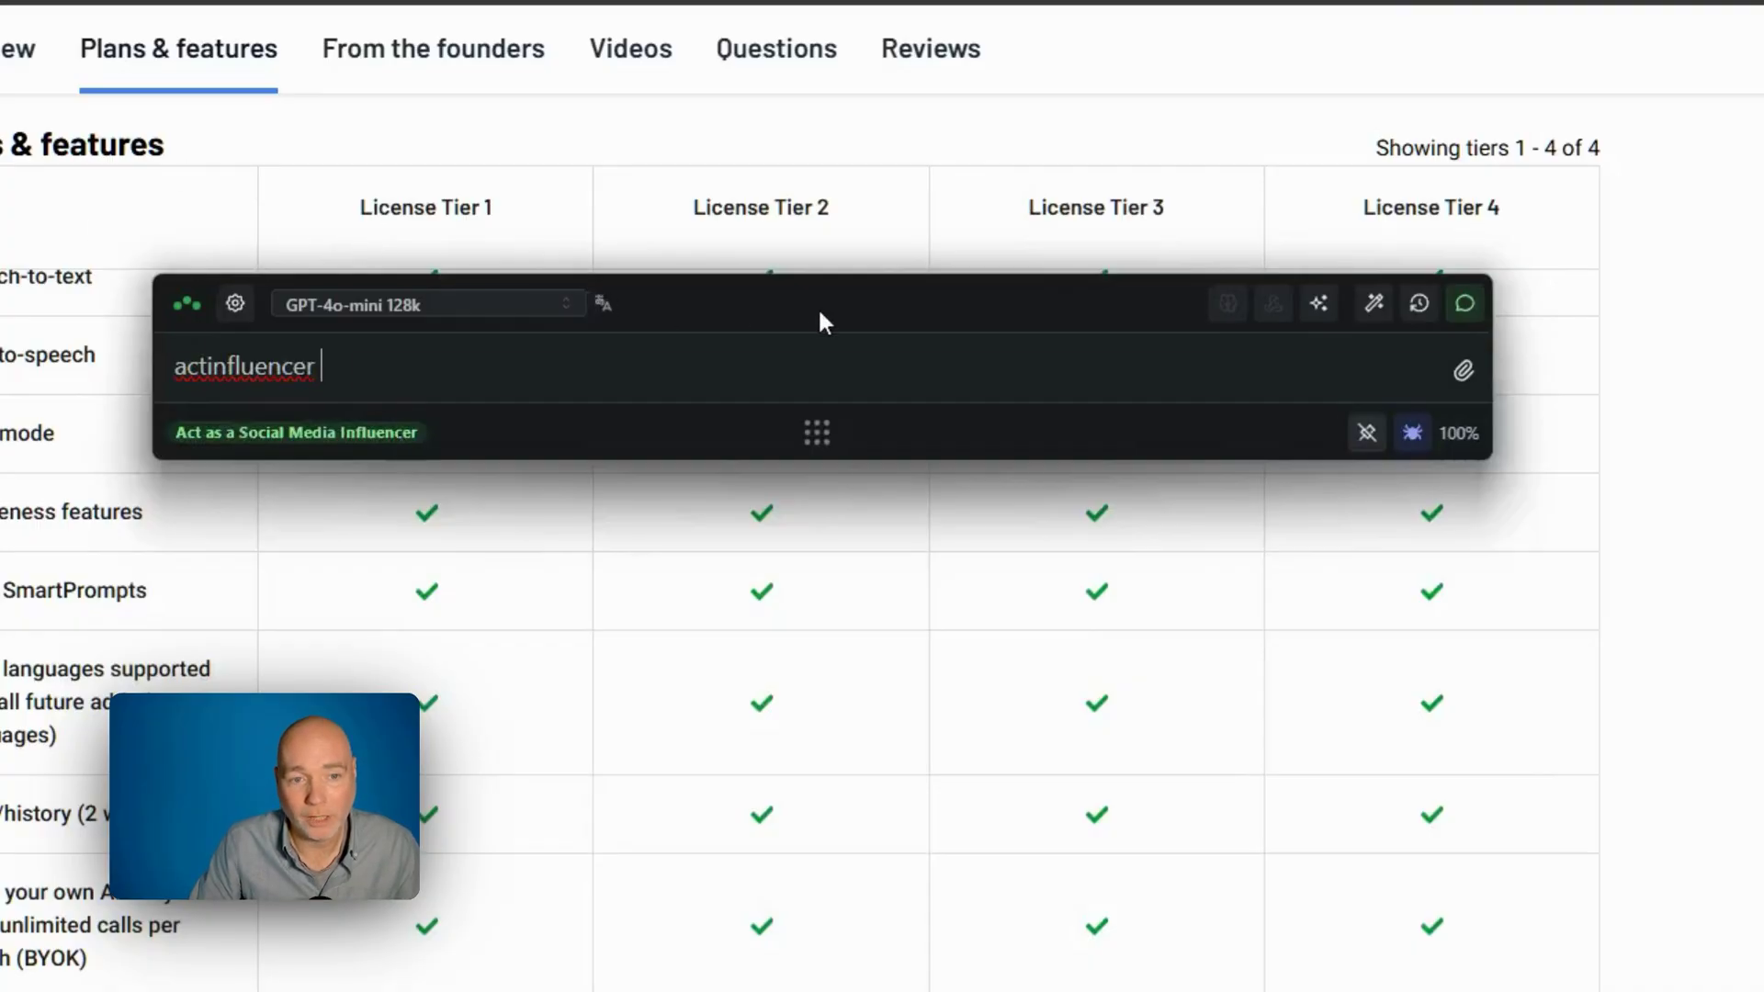
- Hide Triplo AI and copy the AppSumo product page address from the address bar
{"action": "key", "text": "Return"}
{"action": "left_click", "coordinate": [1370, 26]}
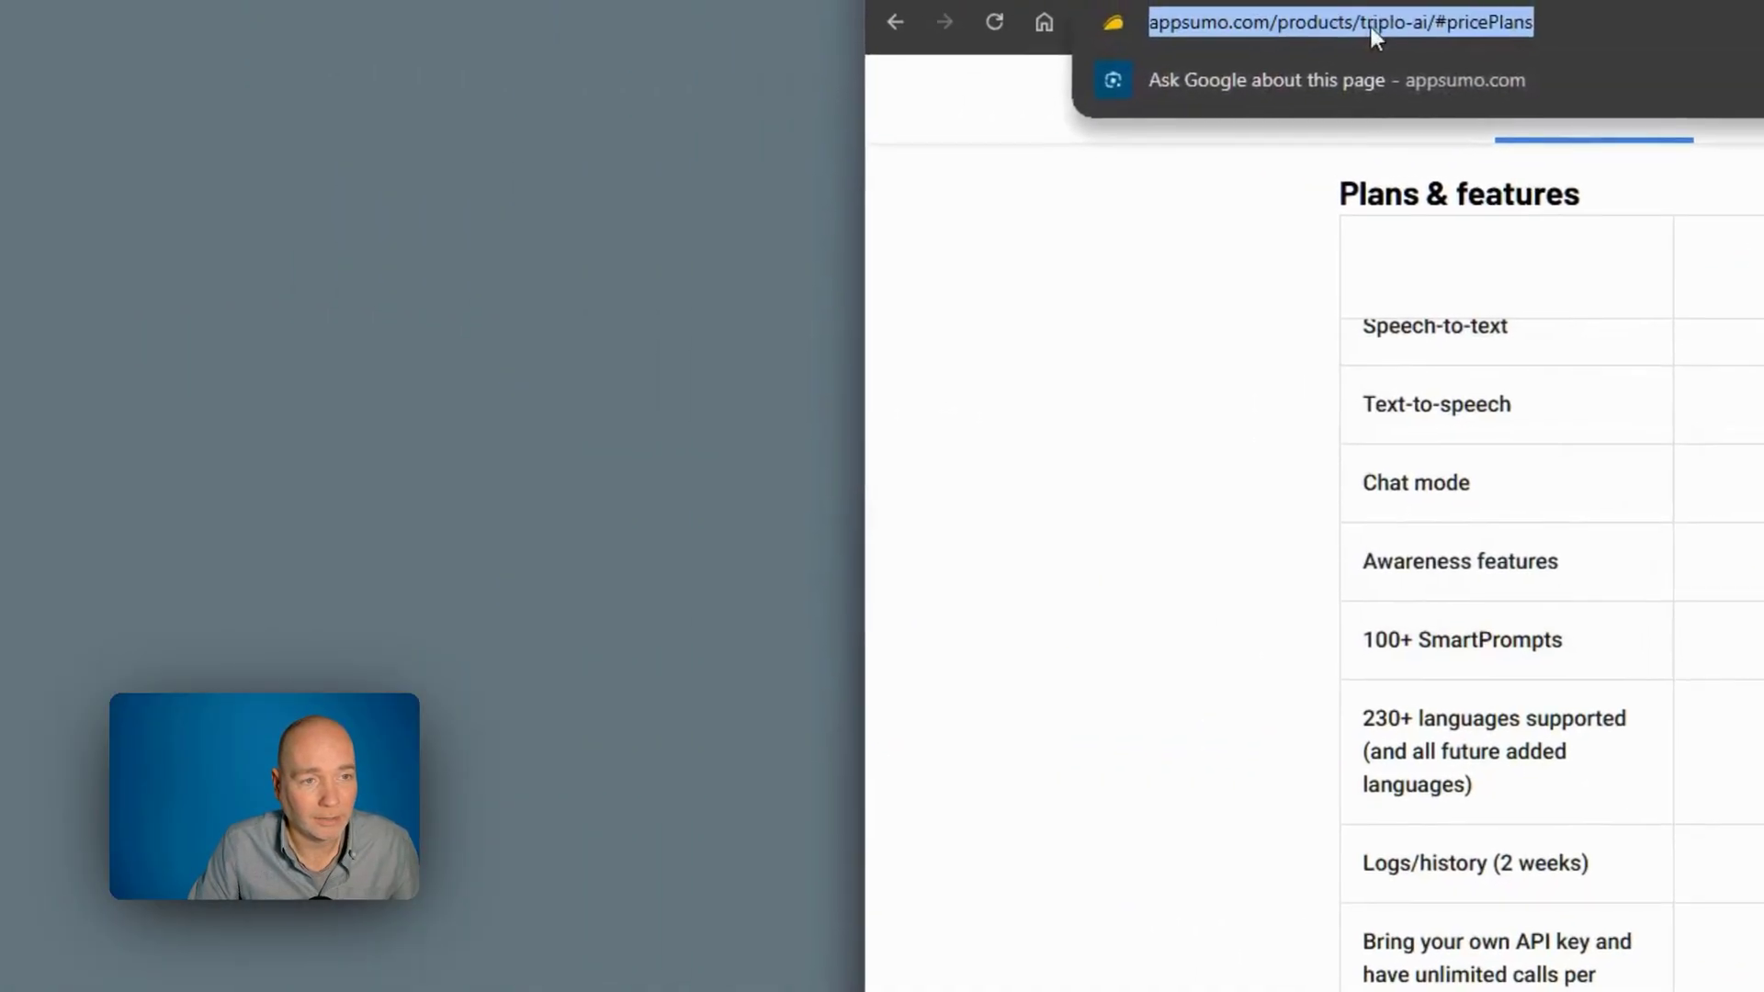
{"action": "left_click", "coordinate": [1553, 28]}
{"action": "key", "text": "ctrl+a"}
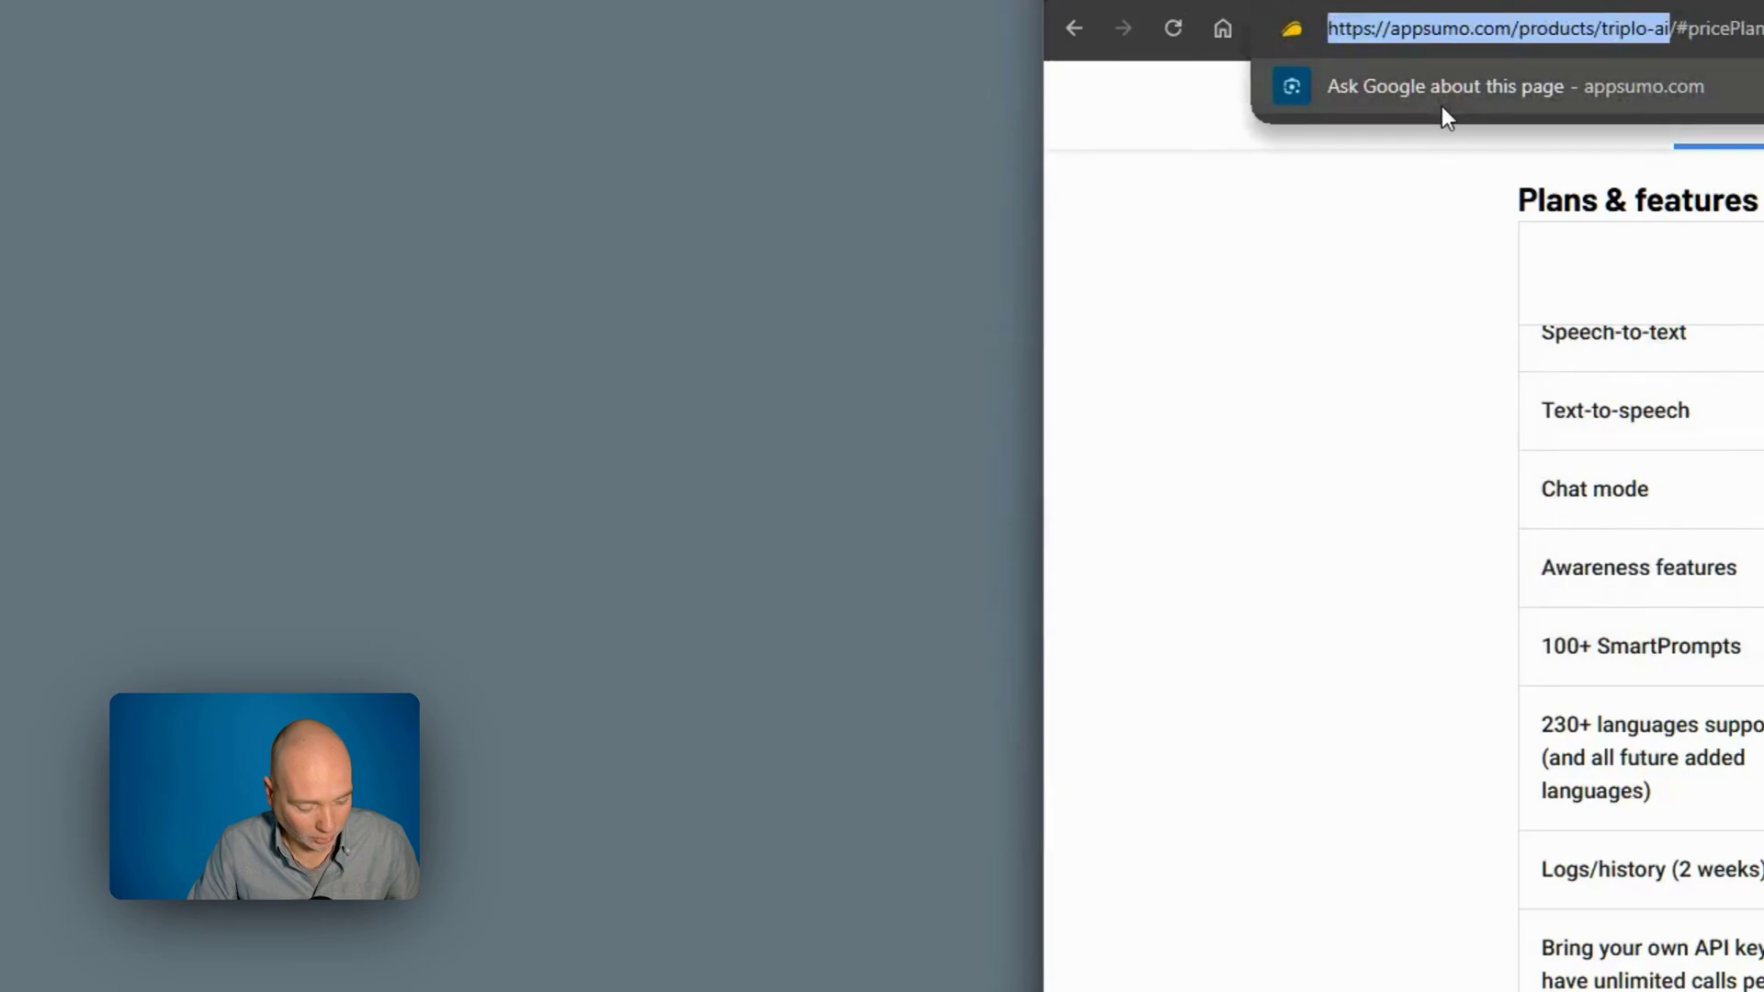
- Ask the influencer prompt to 'create a series of promotional posts about this product:' and submit
{"action": "key", "text": "ctrl+alt+space"}
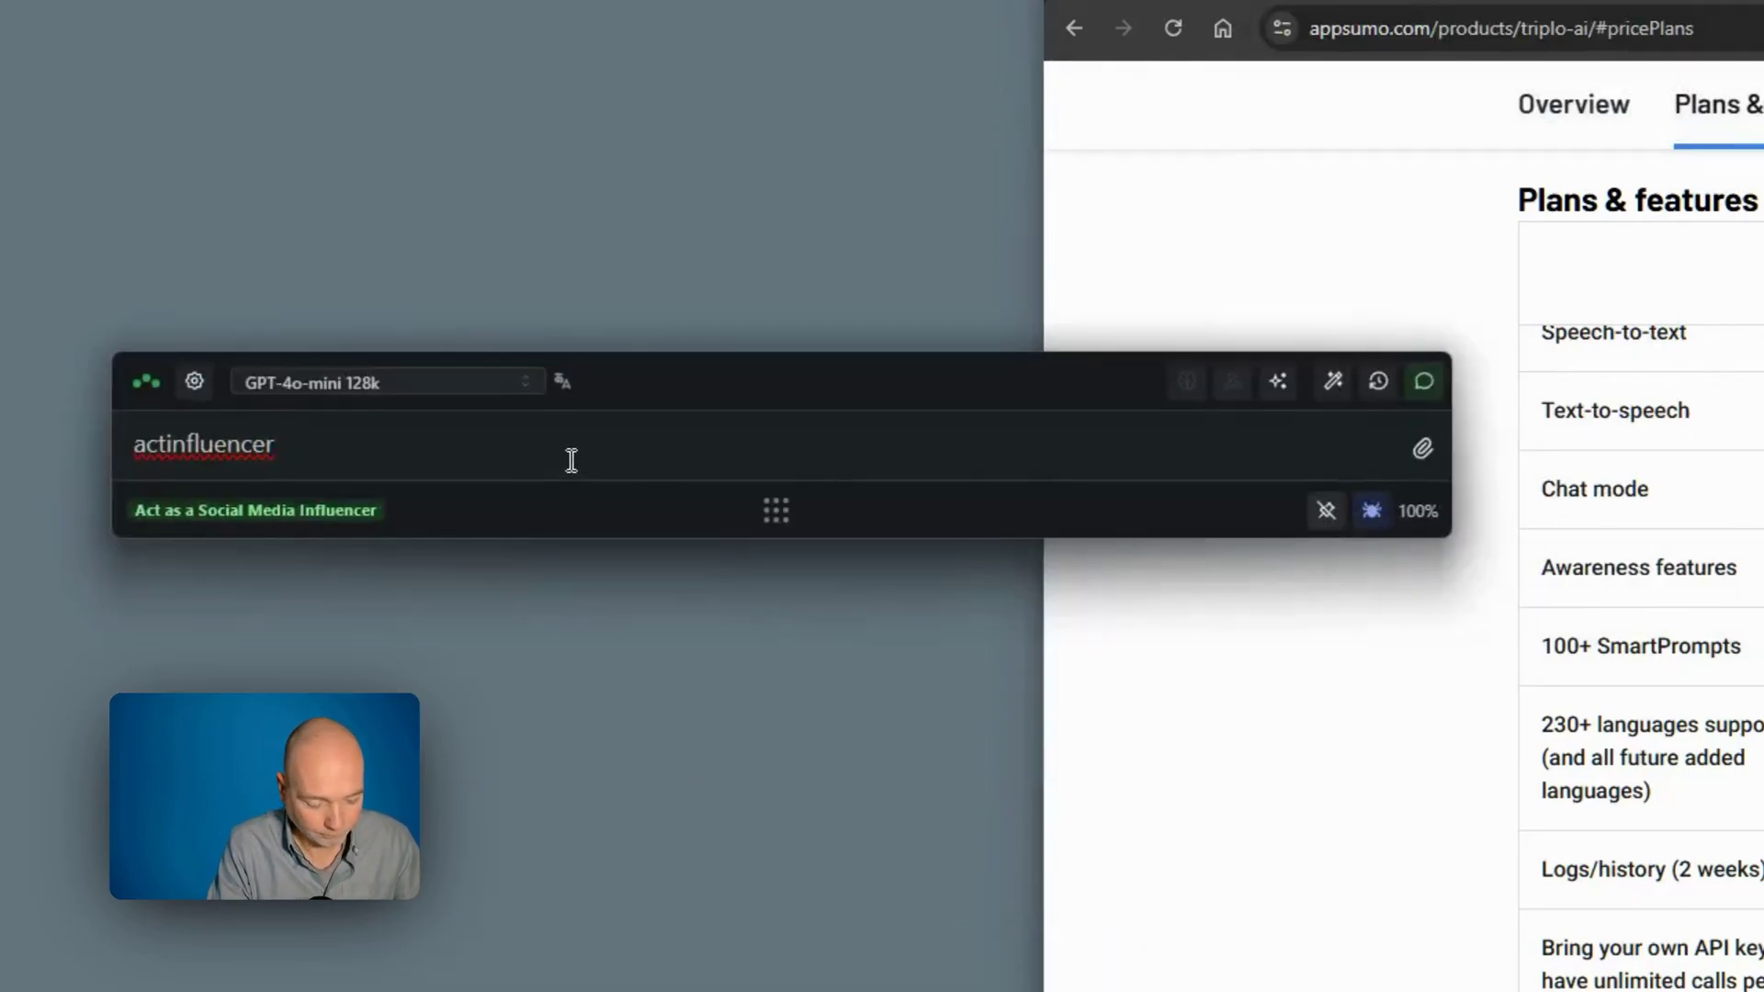
{"action": "type", "text": "create a se"}
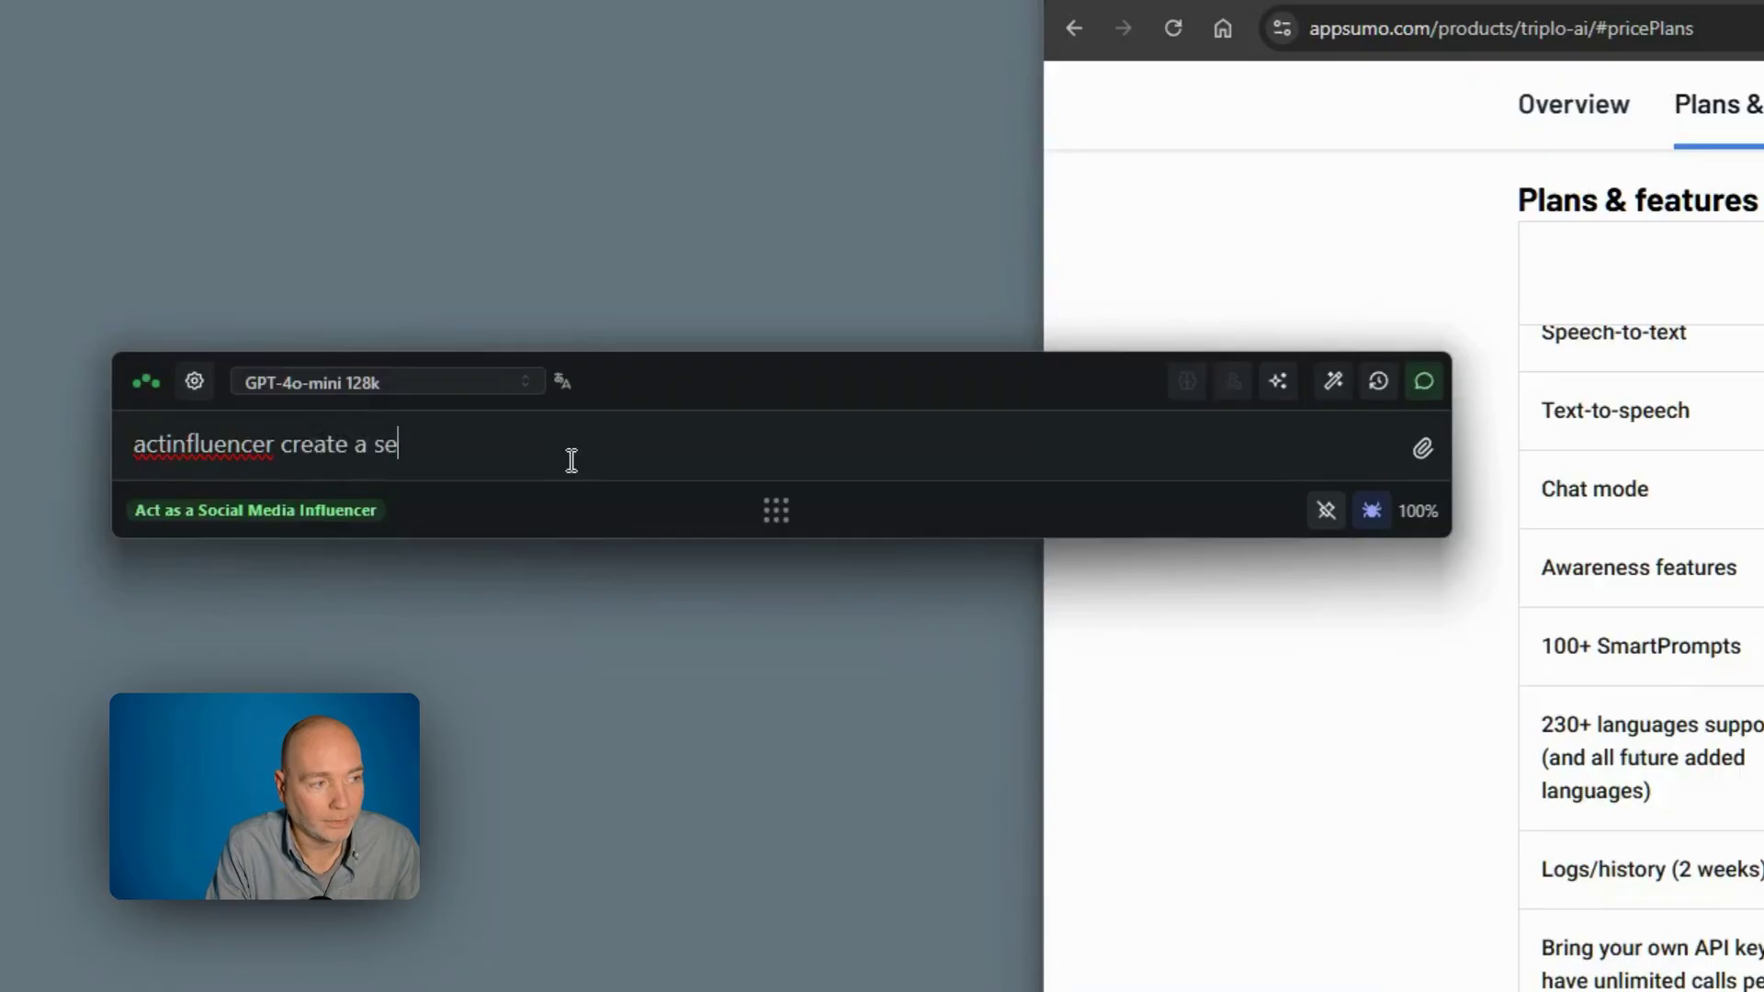
{"action": "type", "text": "ries of promotion"}
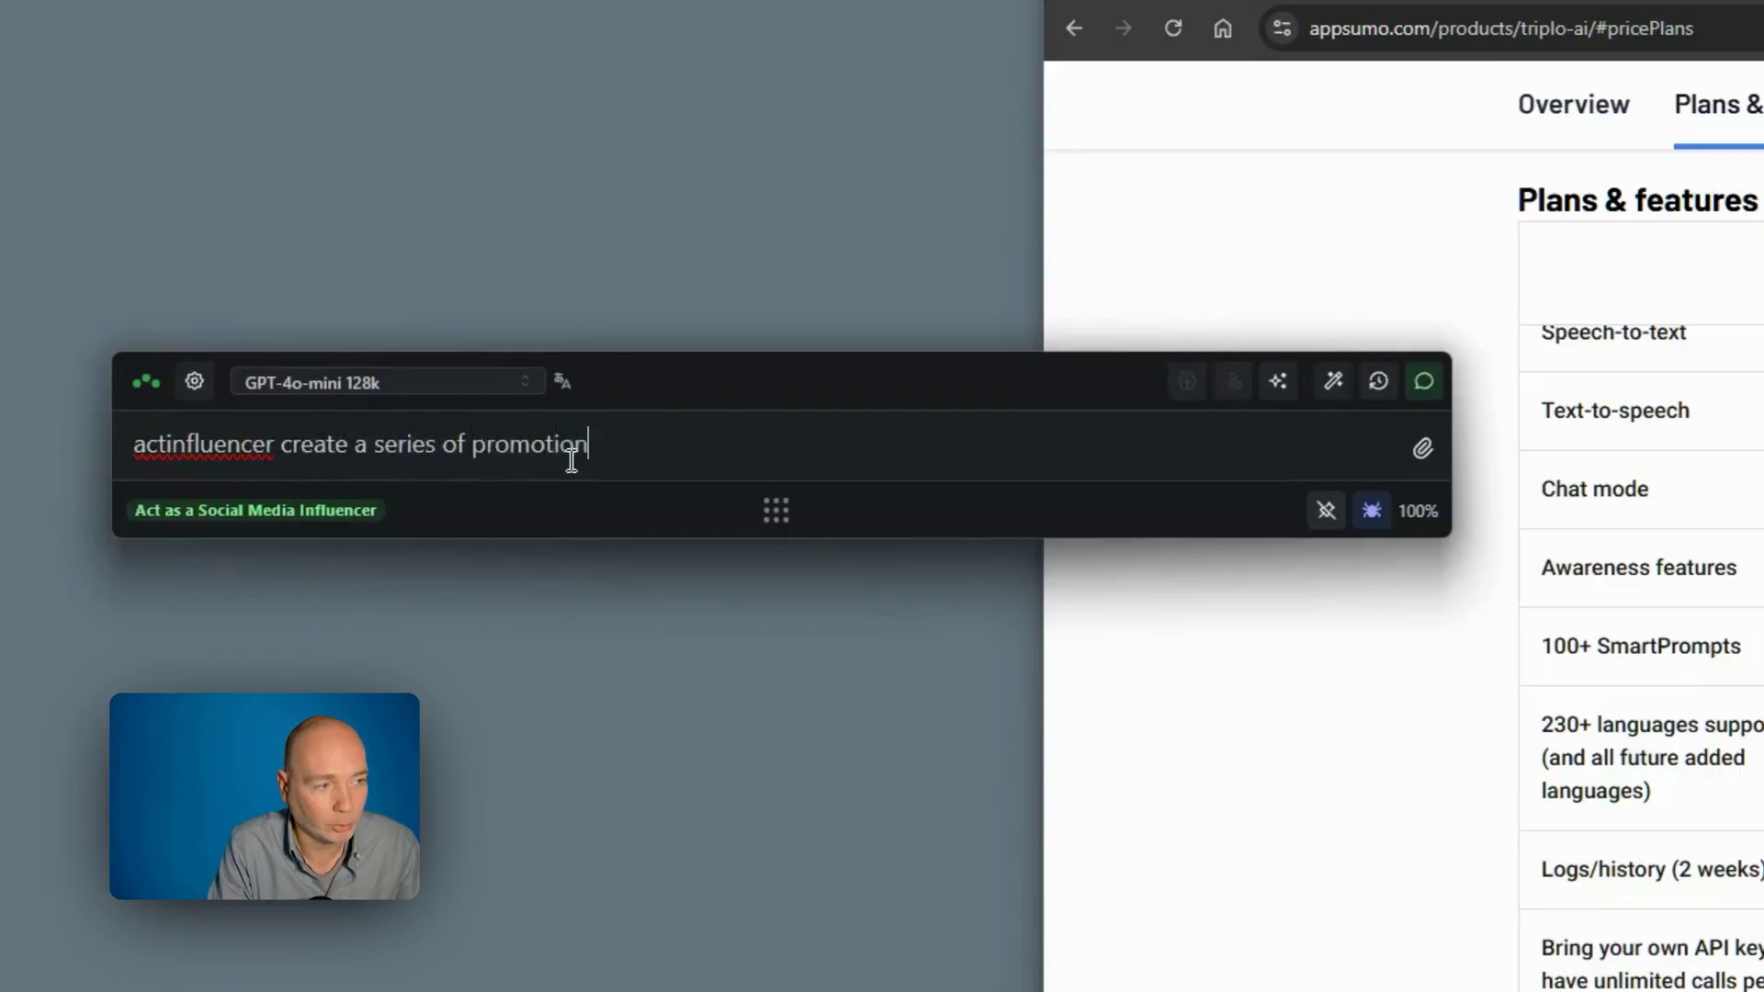
{"action": "type", "text": "al posts about a"}
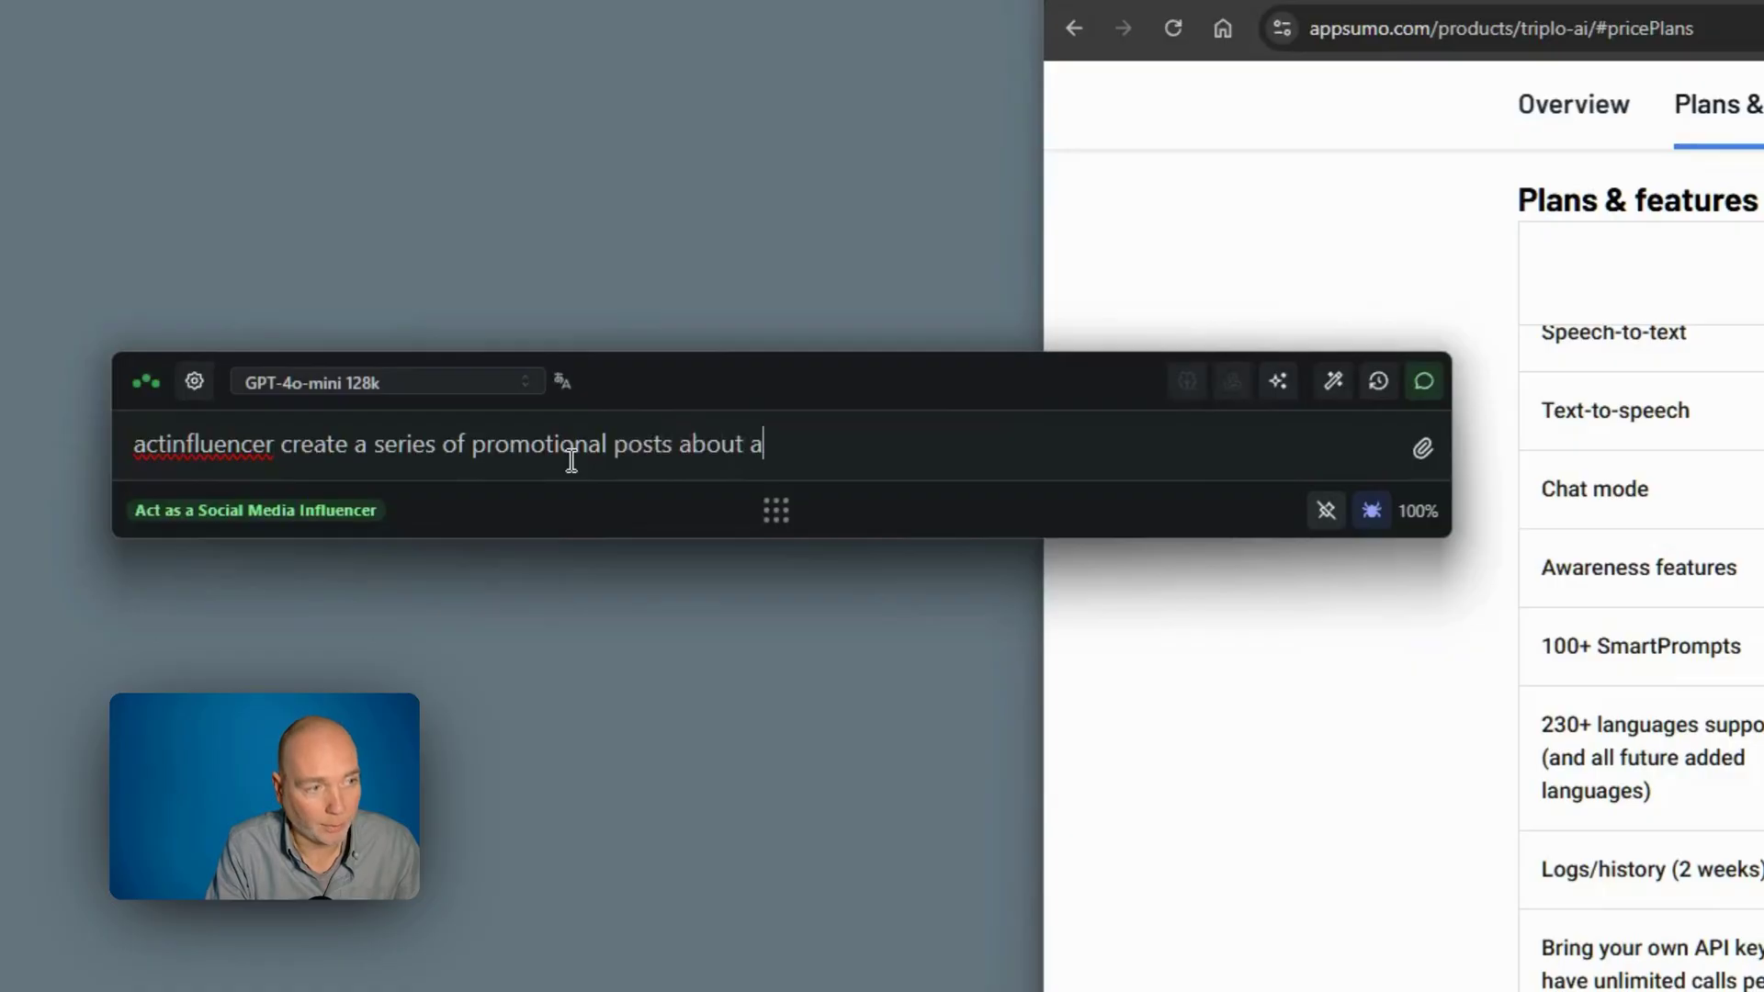
{"action": "key", "text": "BackSpace"}
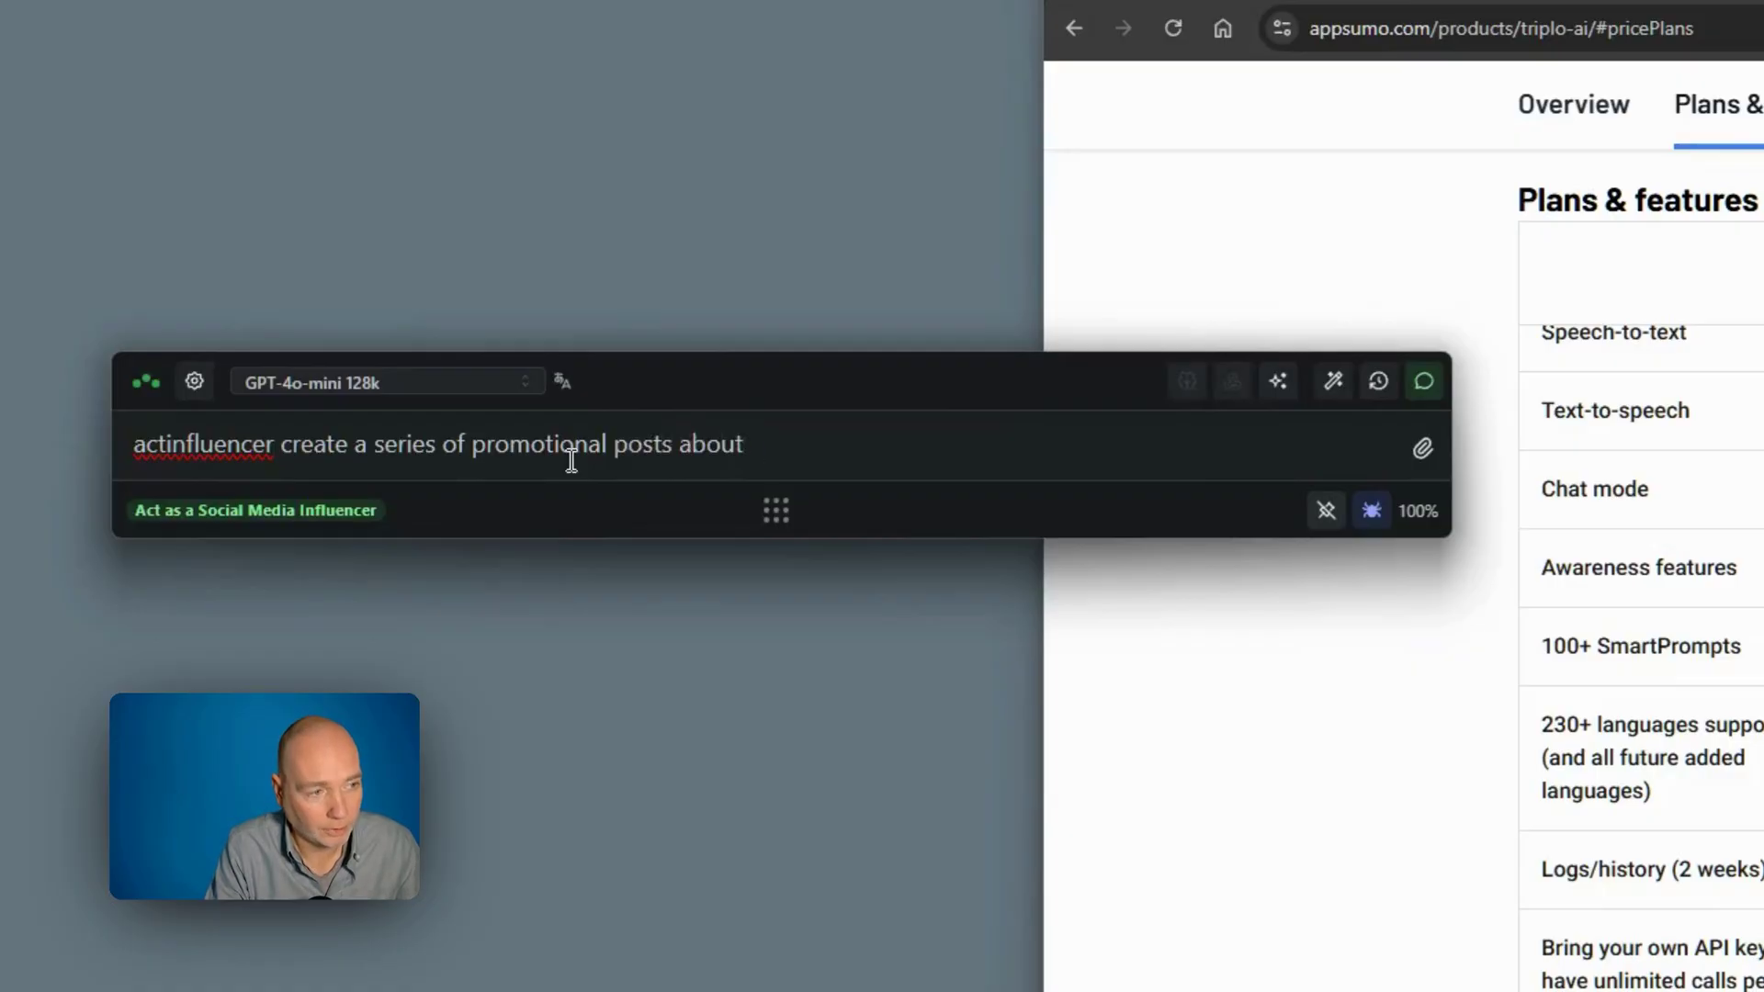
{"action": "type", "text": "this product"}
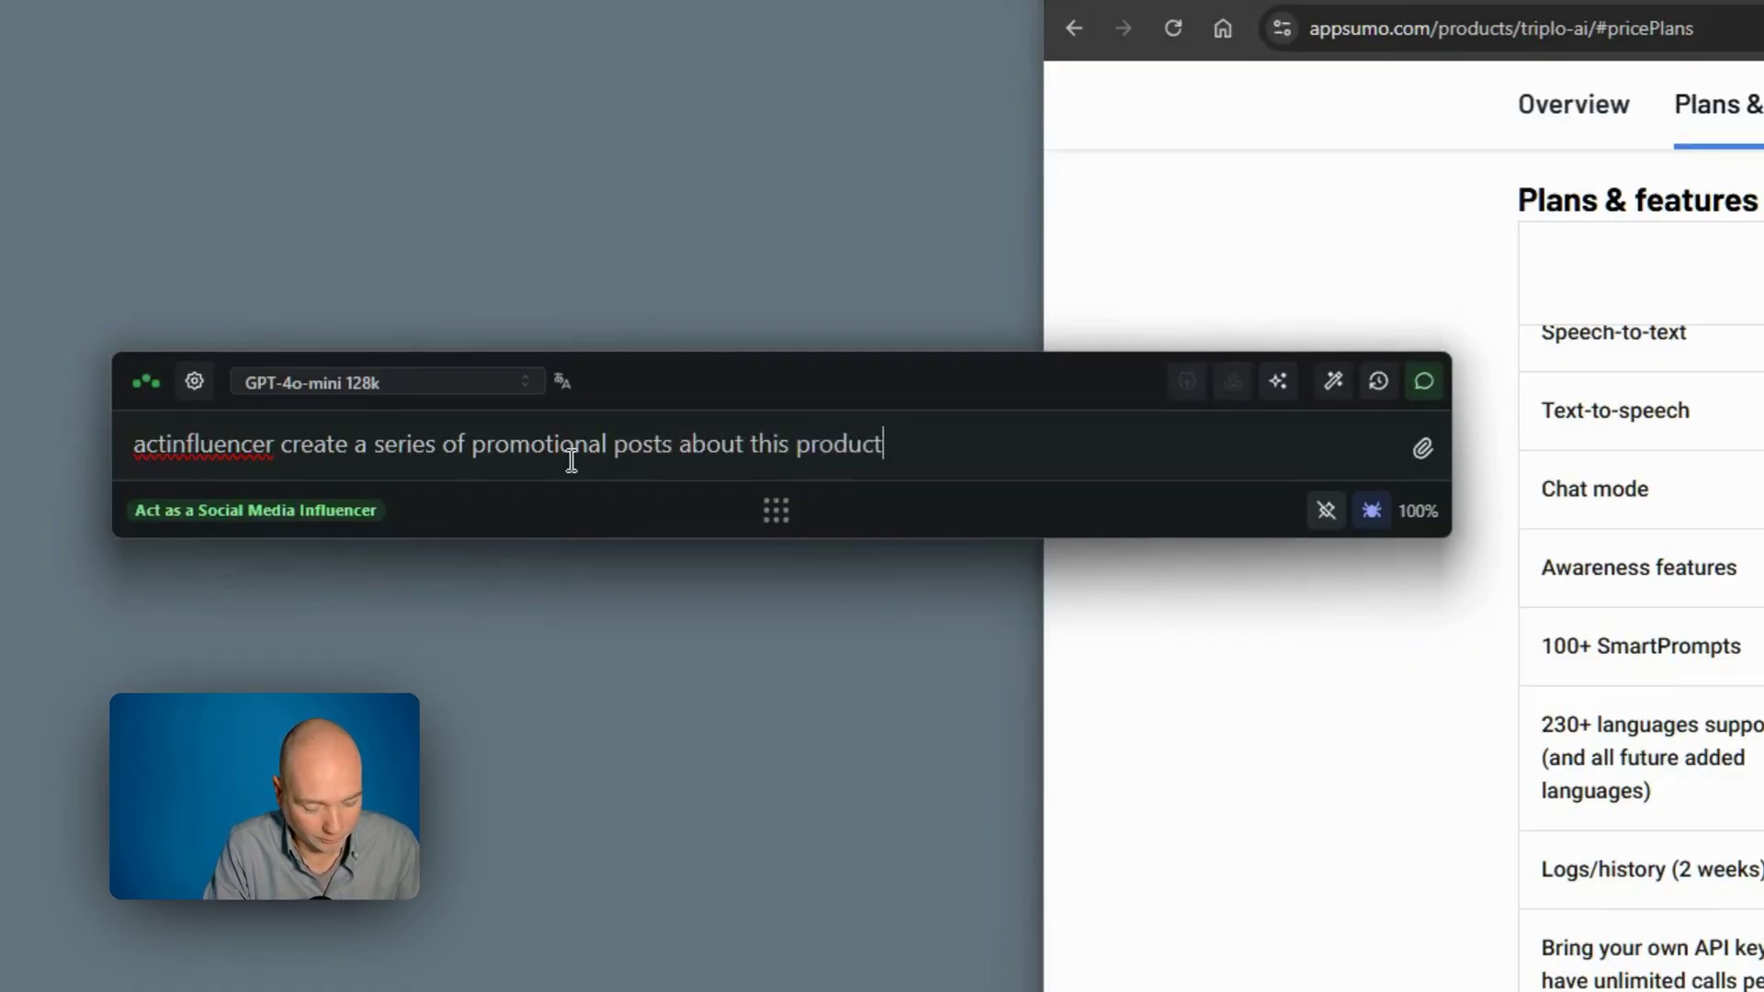
{"action": "type", "text": ":"}
{"action": "key", "text": "Return"}
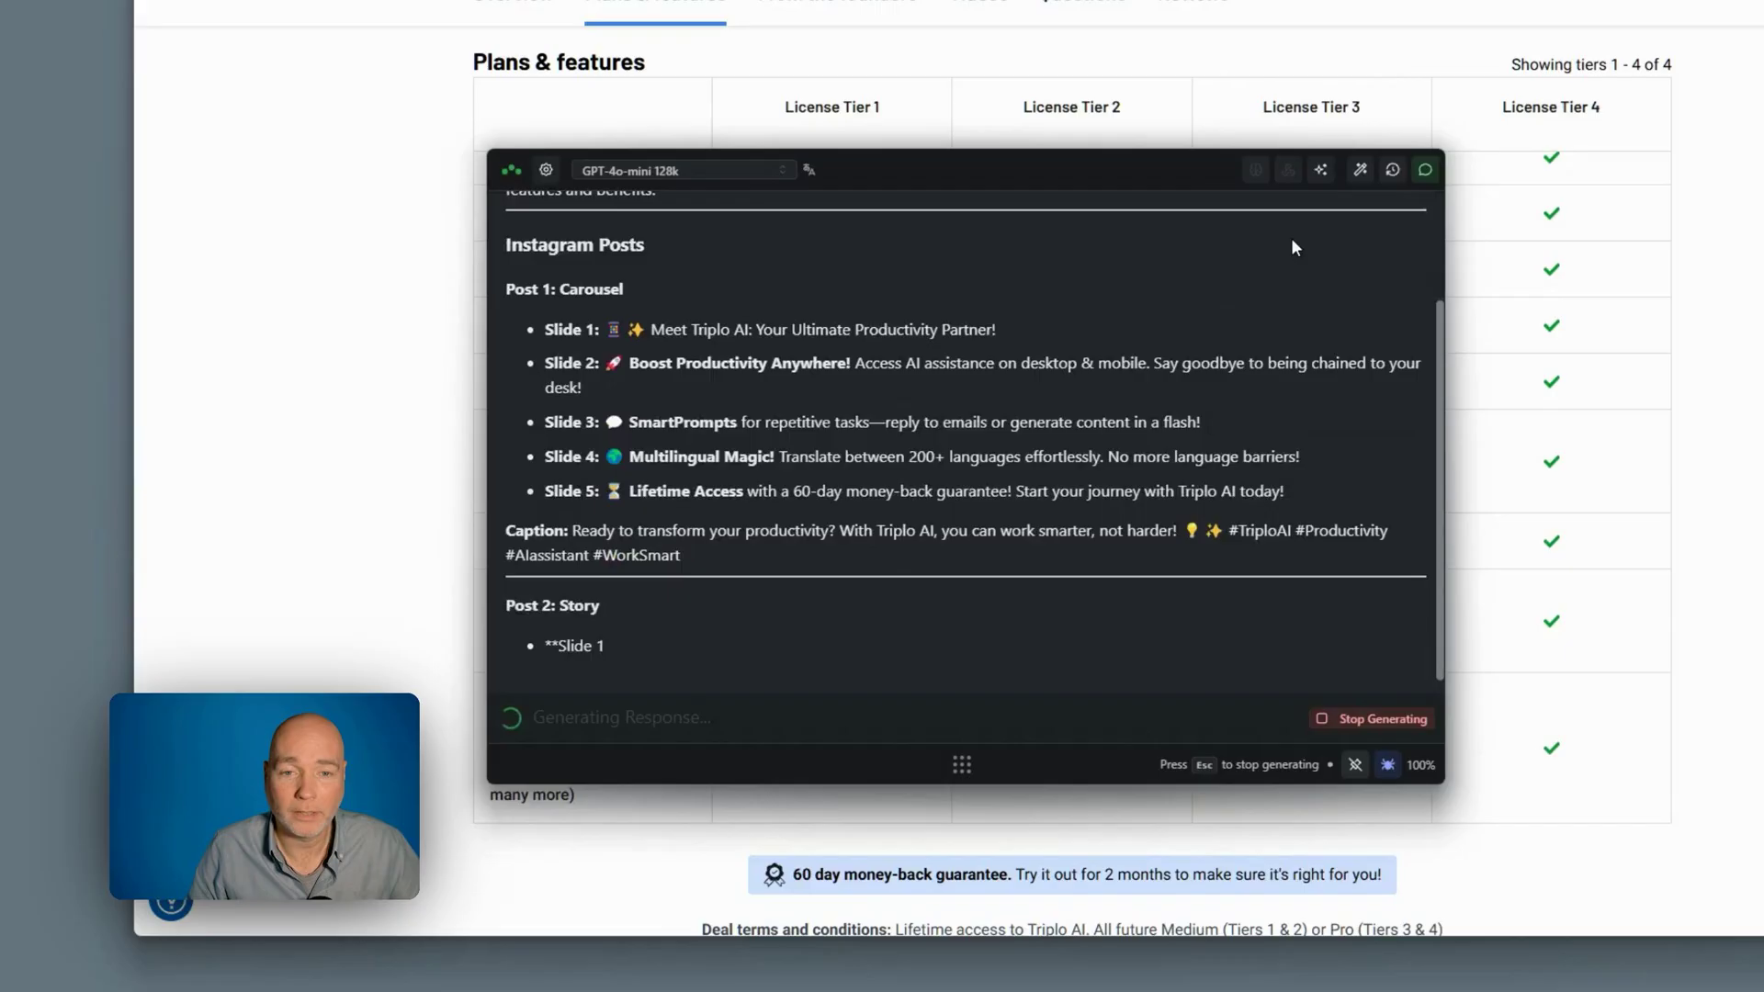
- Review the generated Instagram, Twitter and YouTube promo posts and copy them
{"action": "scroll", "coordinate": [1134, 366], "scroll_direction": "up", "scroll_amount": 3}
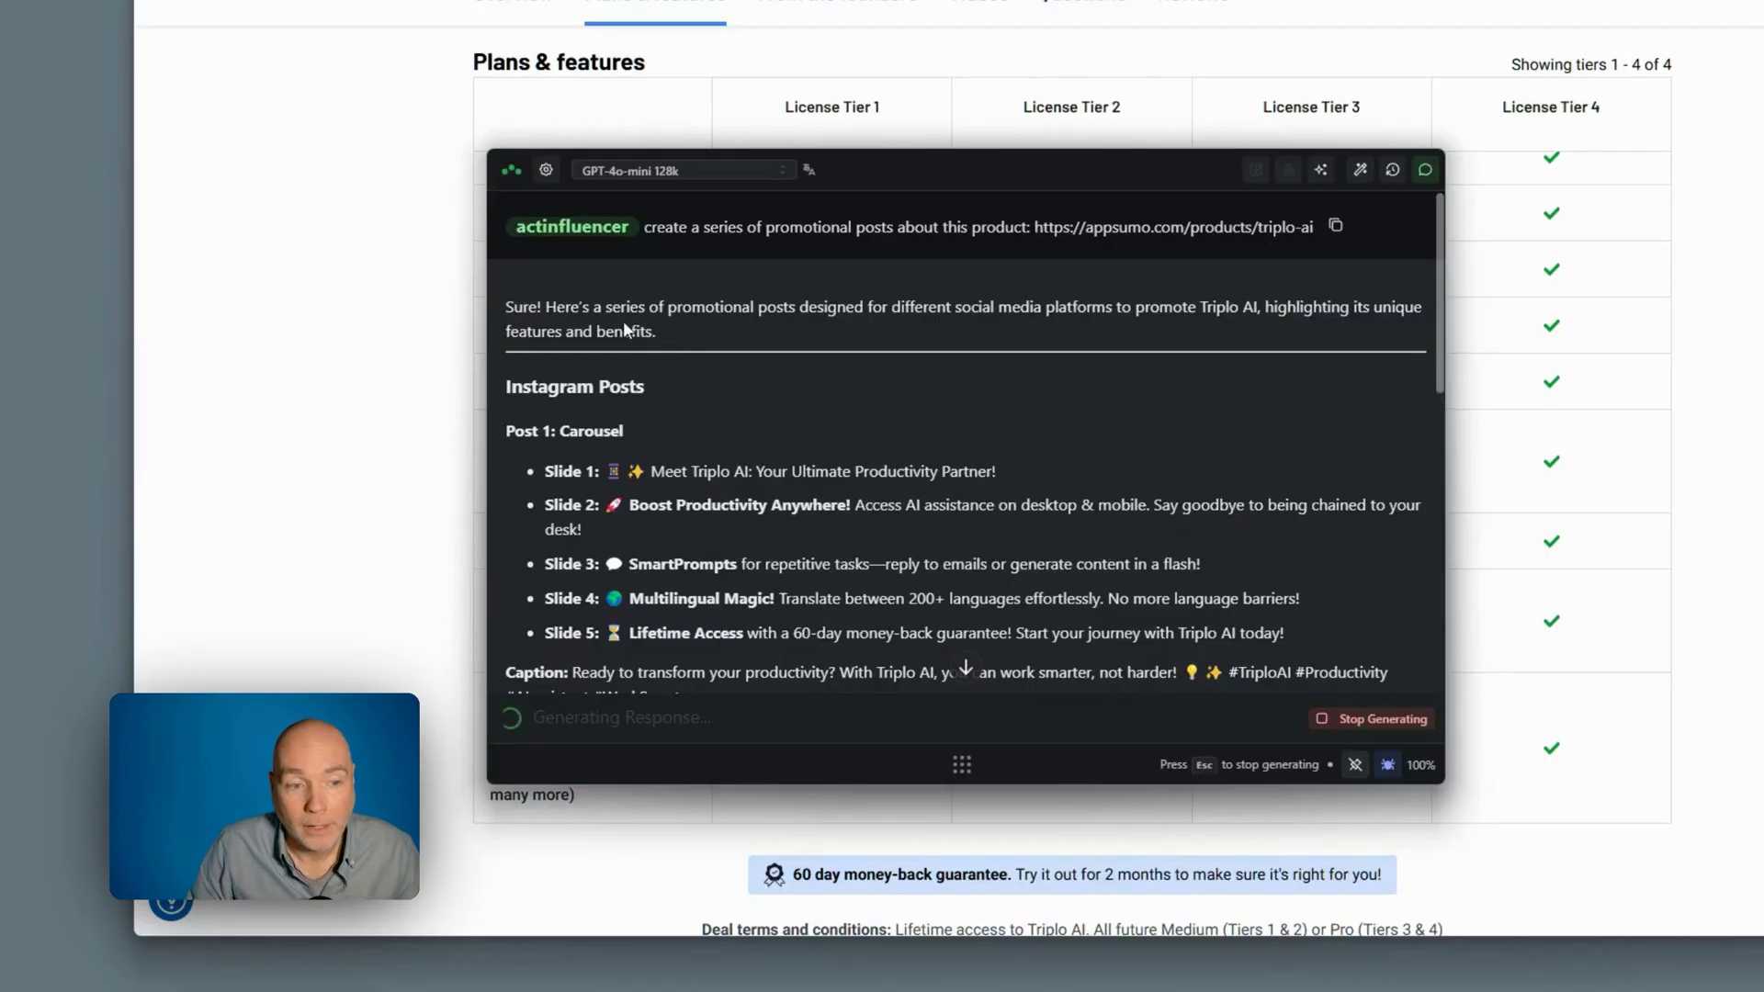
{"action": "scroll", "coordinate": [630, 316], "scroll_direction": "down", "scroll_amount": 2}
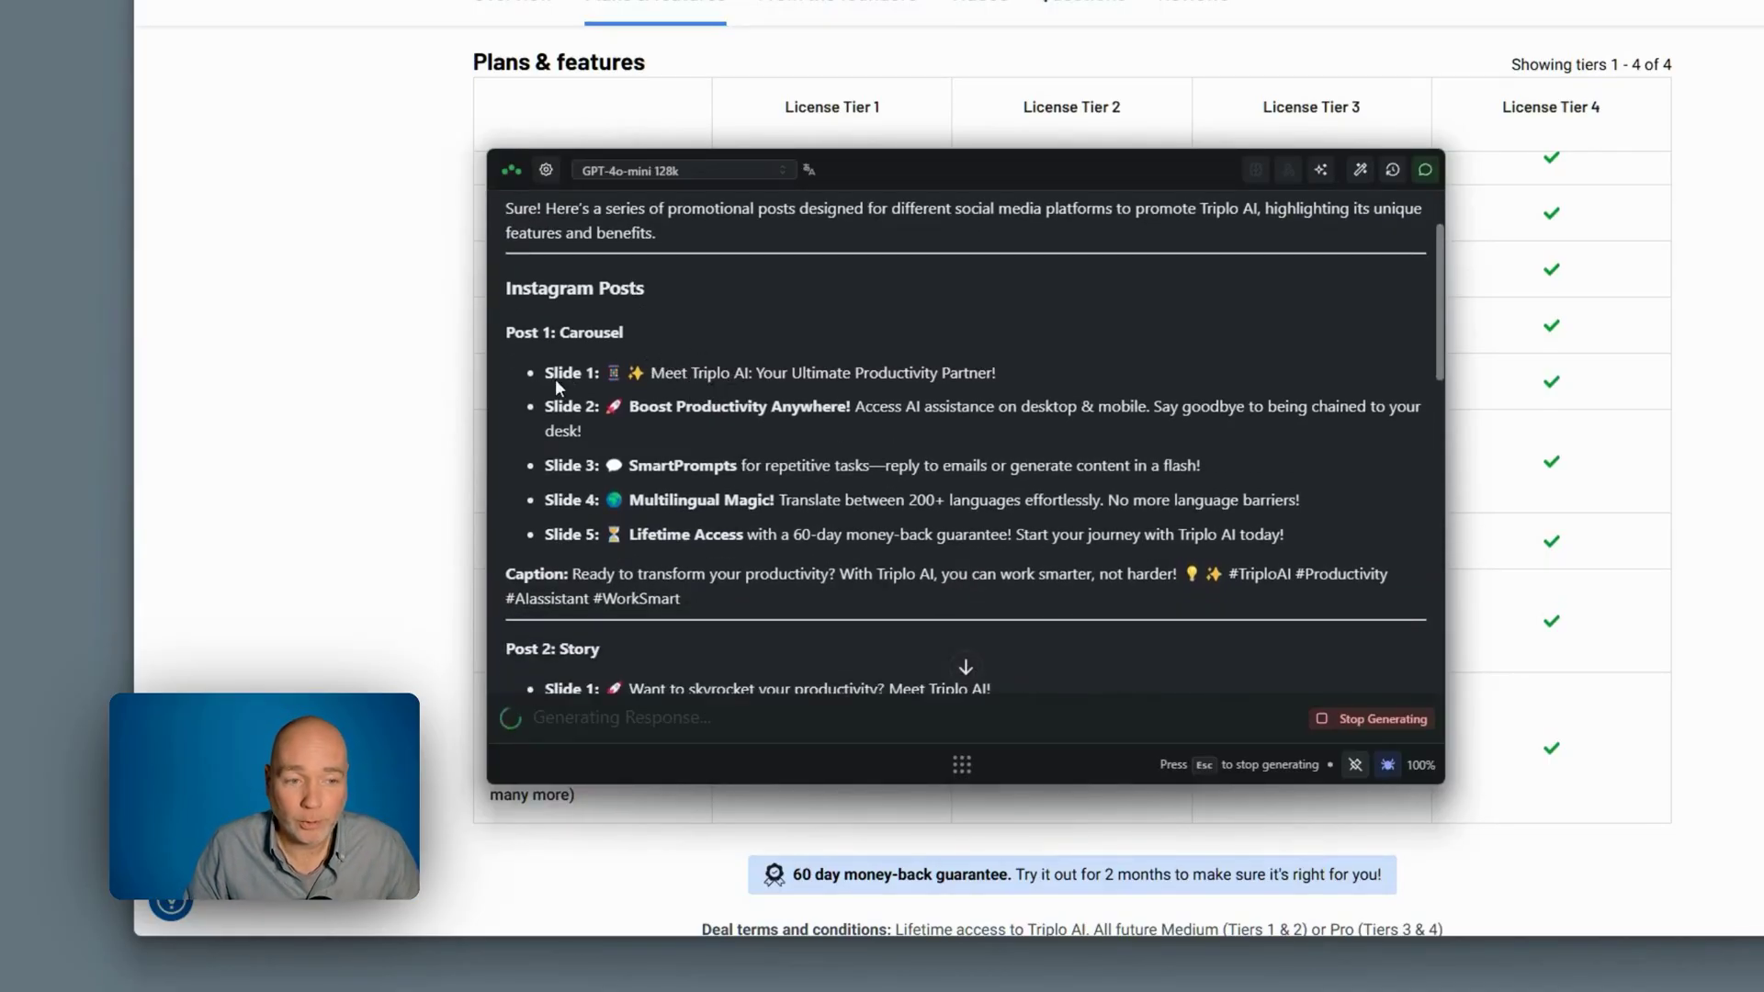
{"action": "scroll", "coordinate": [565, 367], "scroll_direction": "down", "scroll_amount": 6}
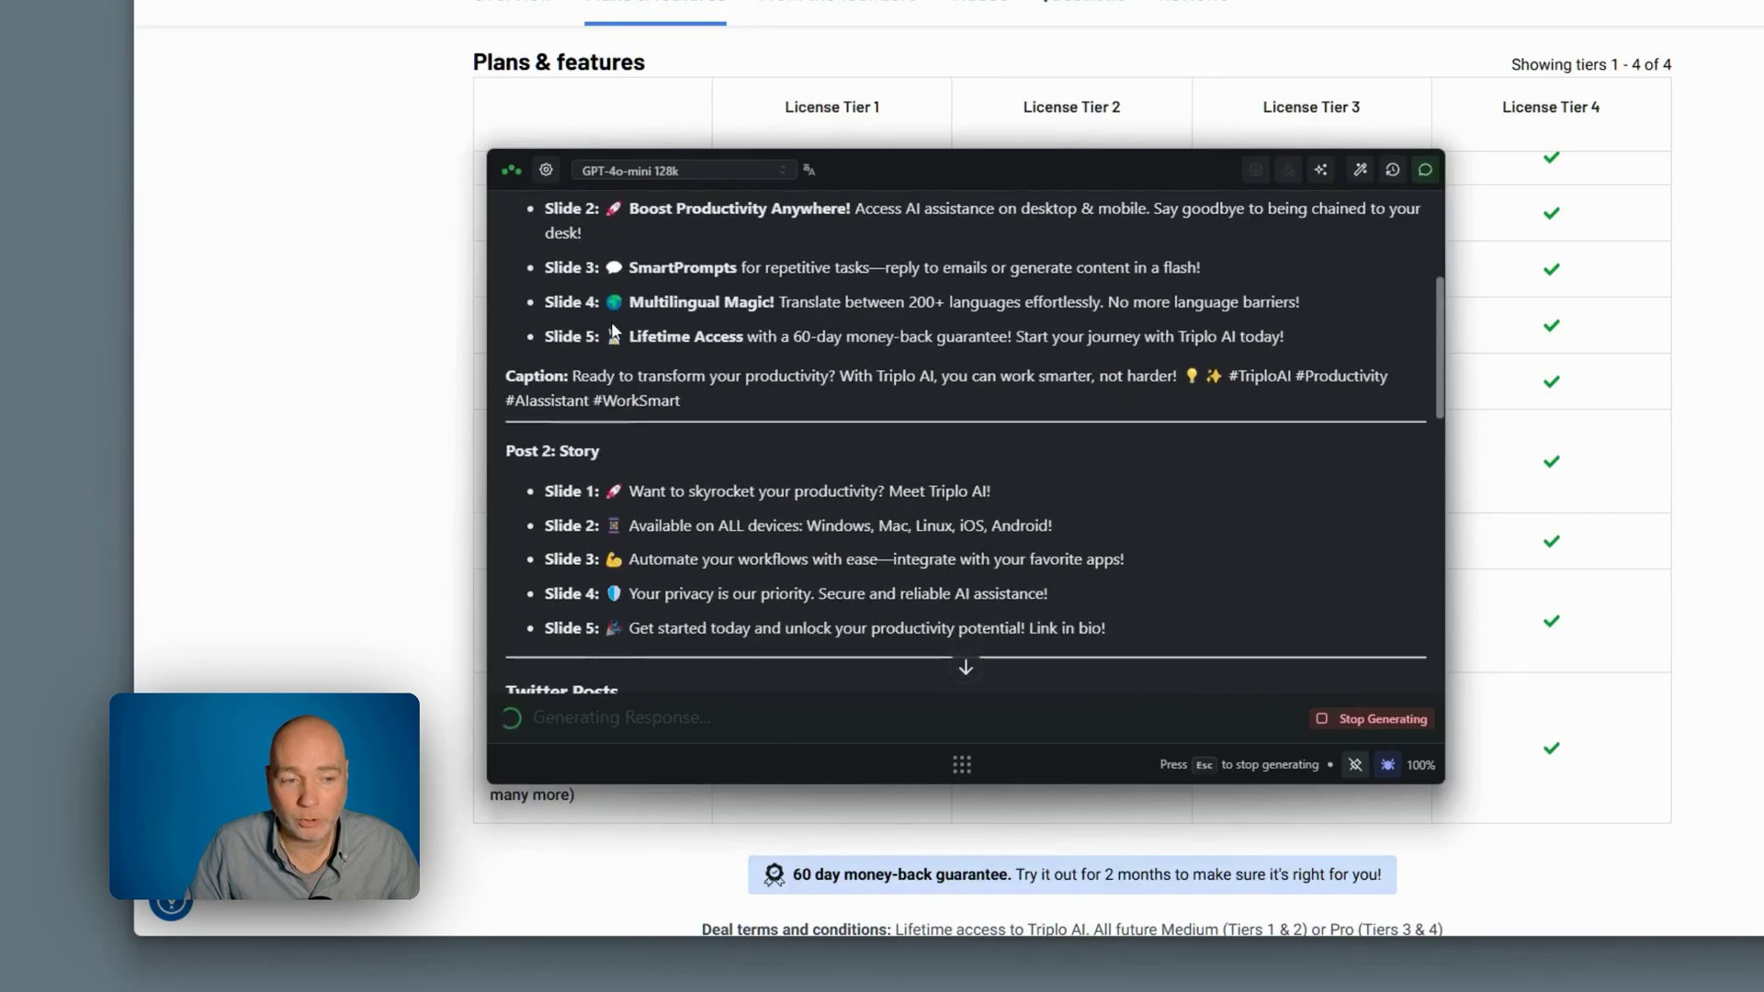
{"action": "scroll", "coordinate": [661, 391], "scroll_direction": "down", "scroll_amount": 7}
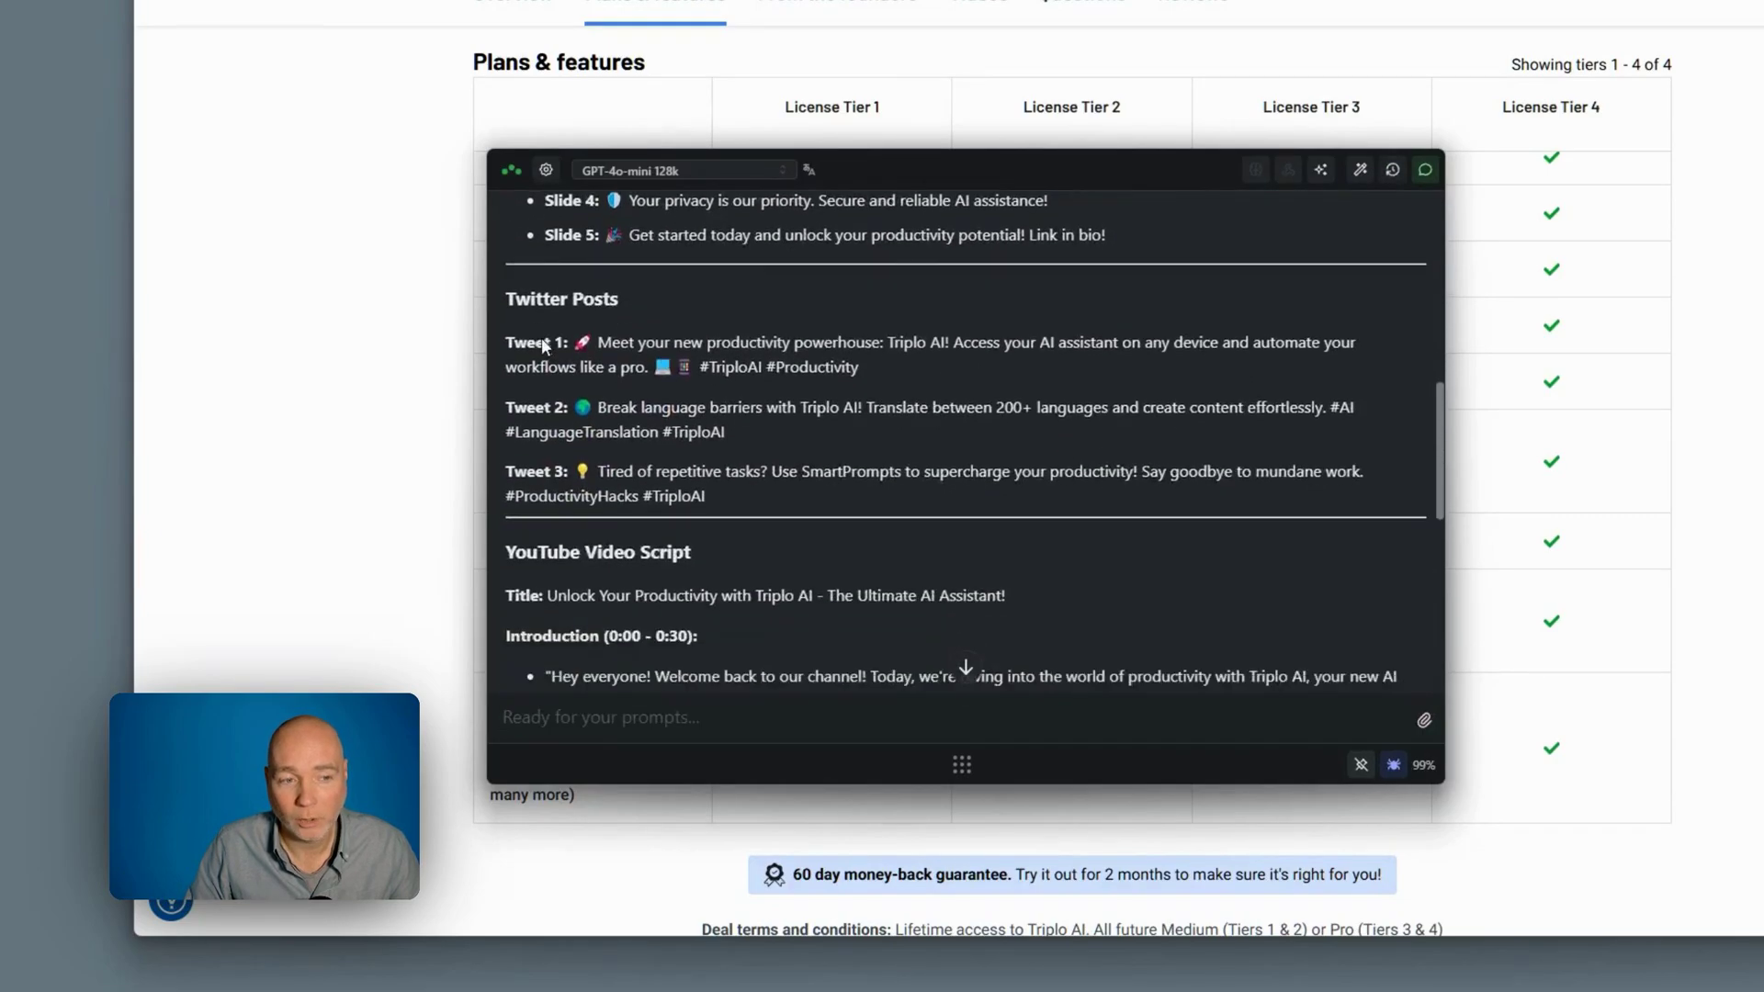
{"action": "scroll", "coordinate": [599, 354], "scroll_direction": "down", "scroll_amount": 3}
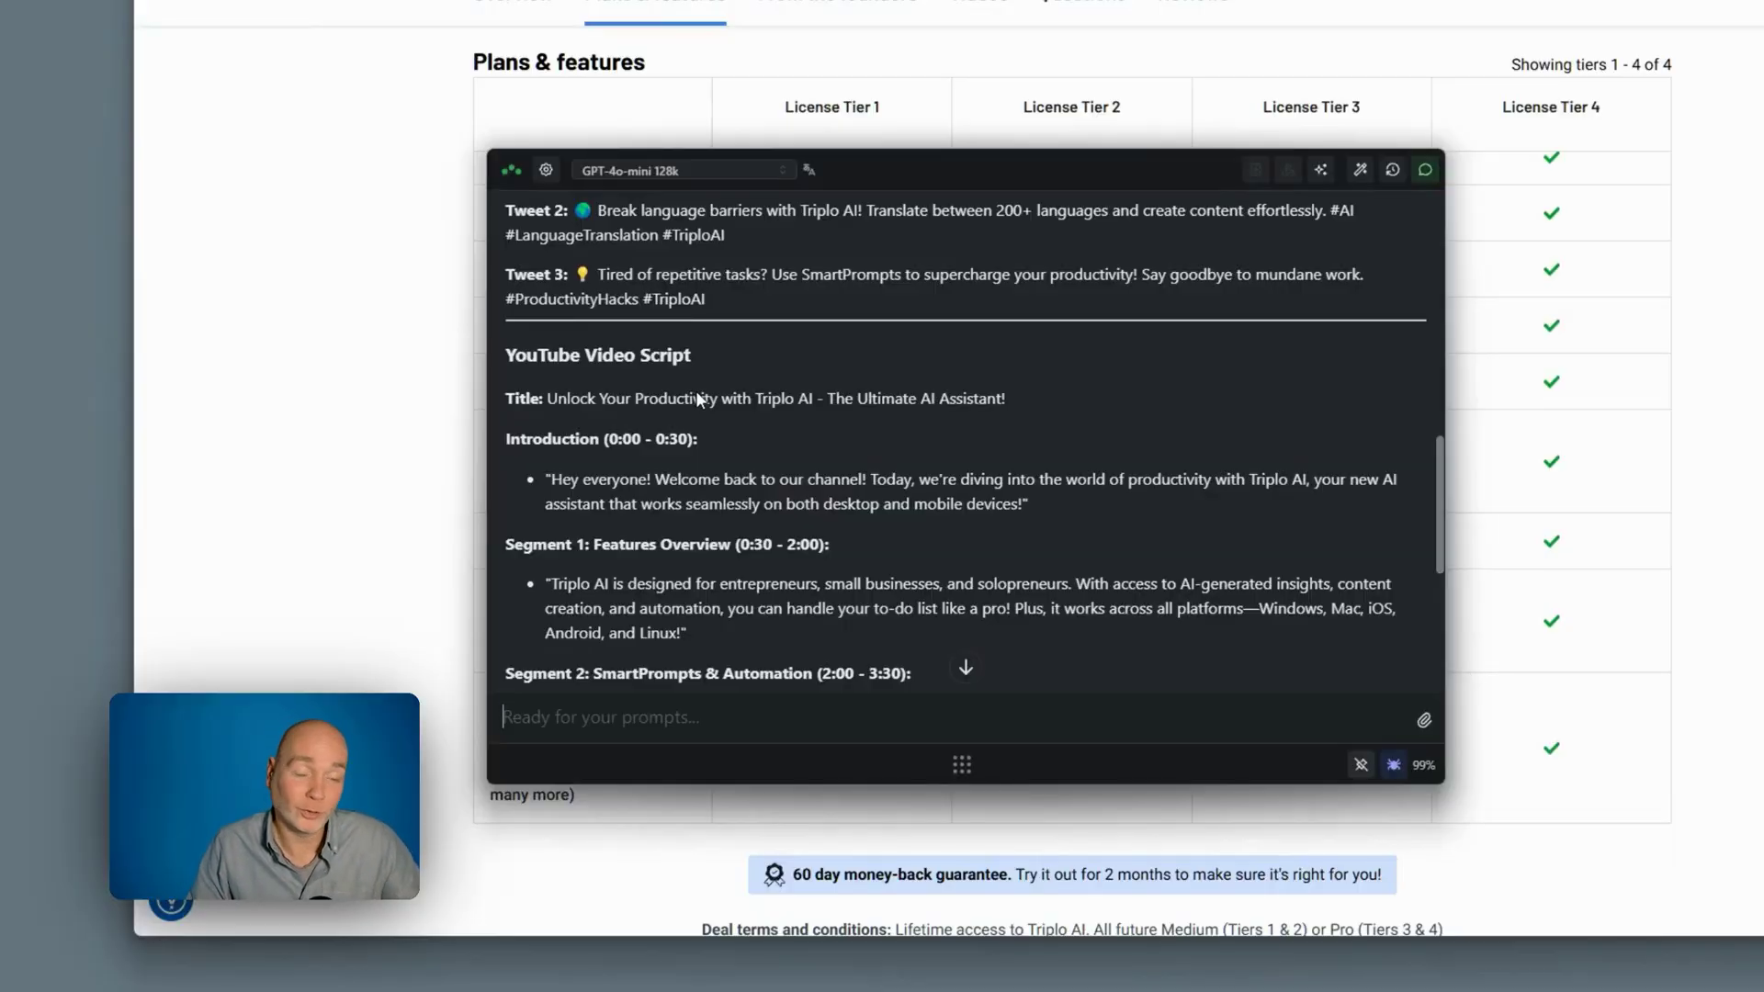
{"action": "scroll", "coordinate": [696, 390], "scroll_direction": "down", "scroll_amount": 8}
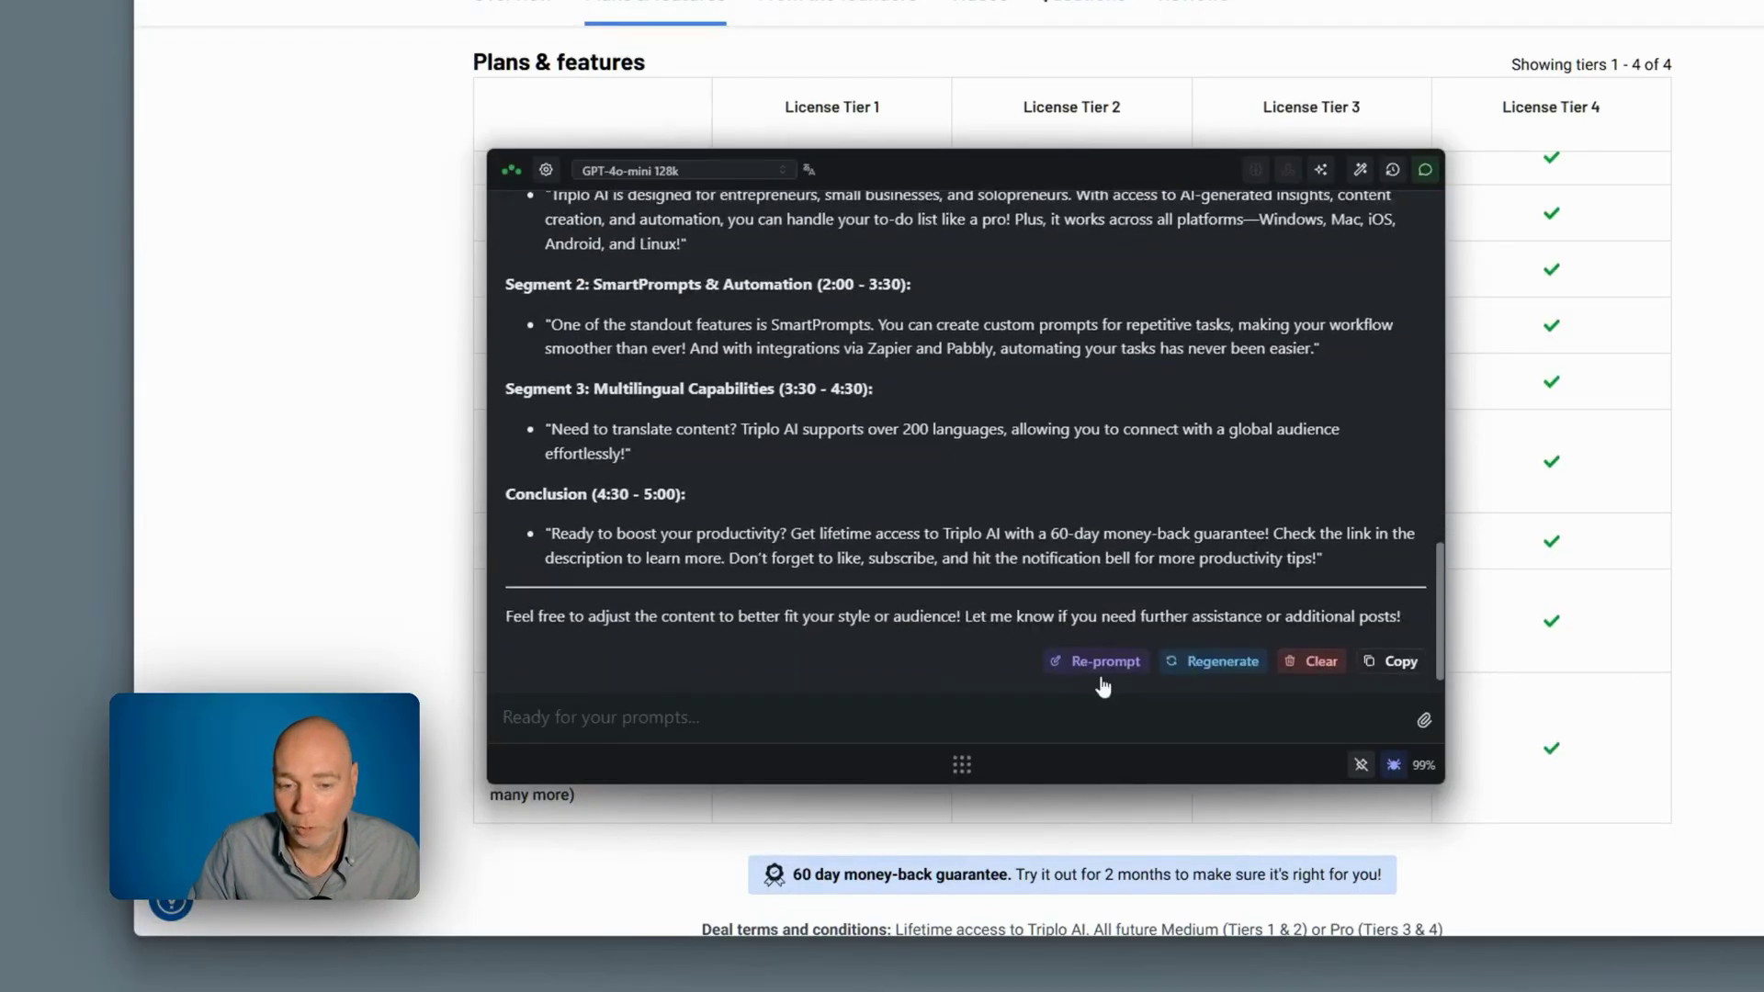
{"action": "left_click", "coordinate": [1403, 669]}
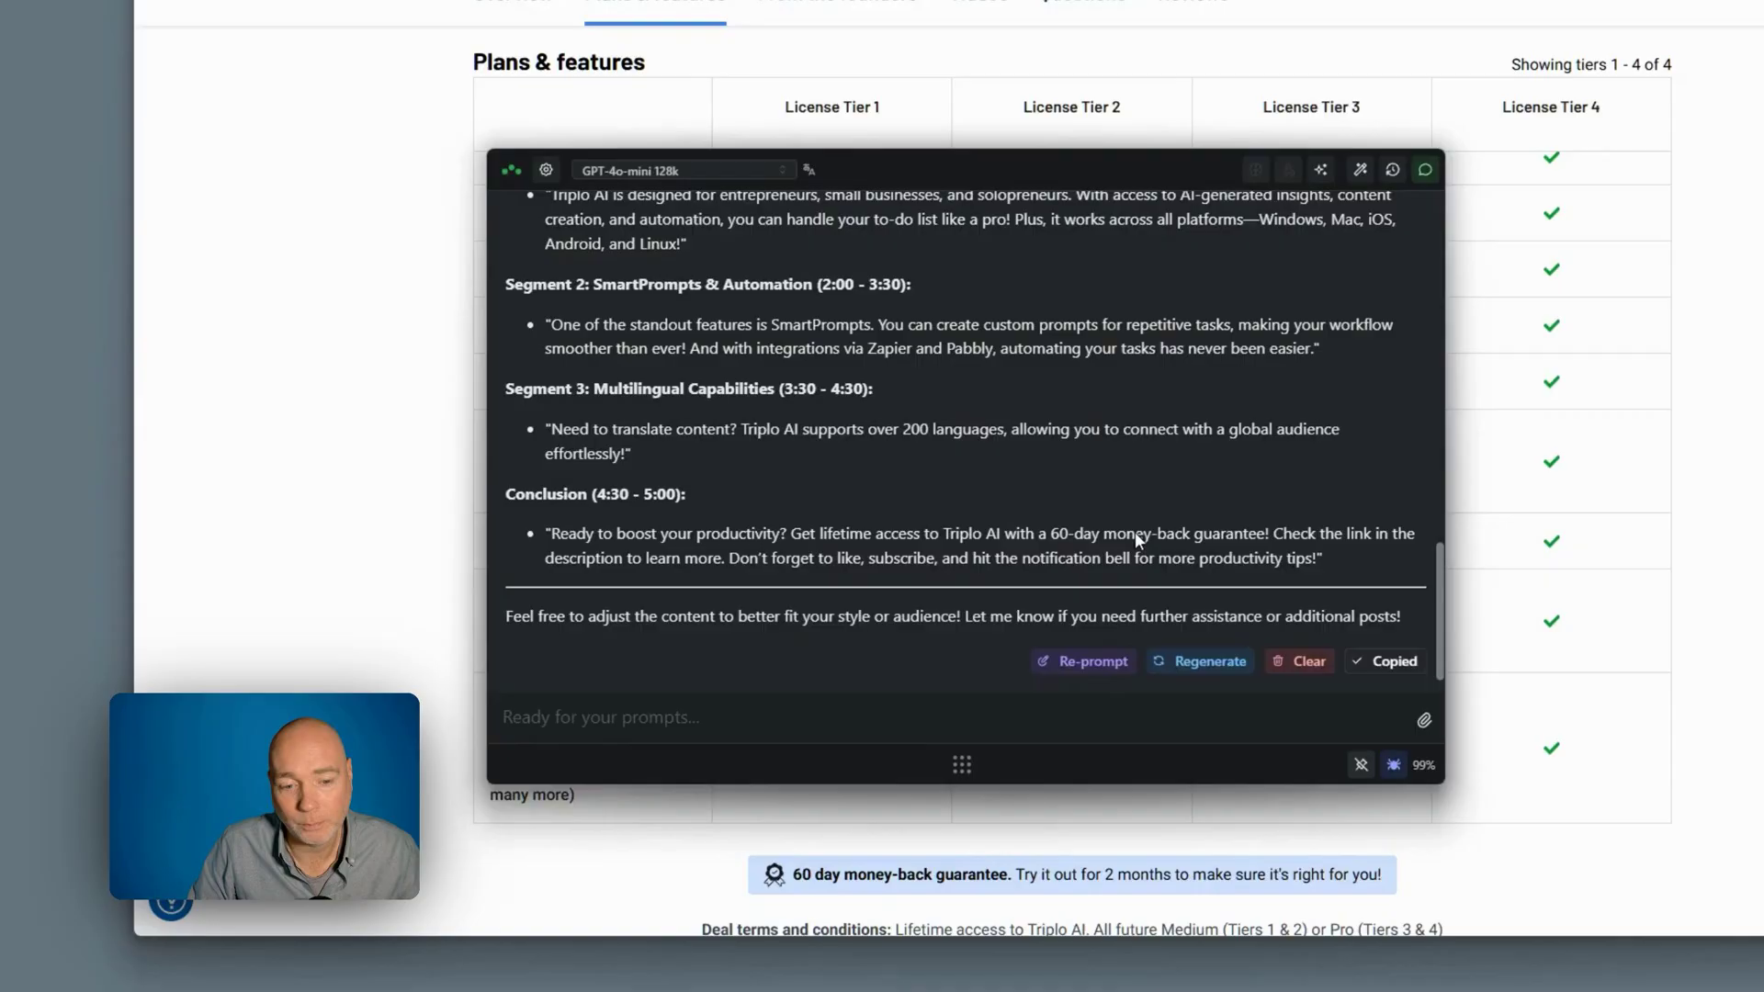
{"action": "scroll", "coordinate": [1134, 532], "scroll_direction": "up", "scroll_amount": 20}
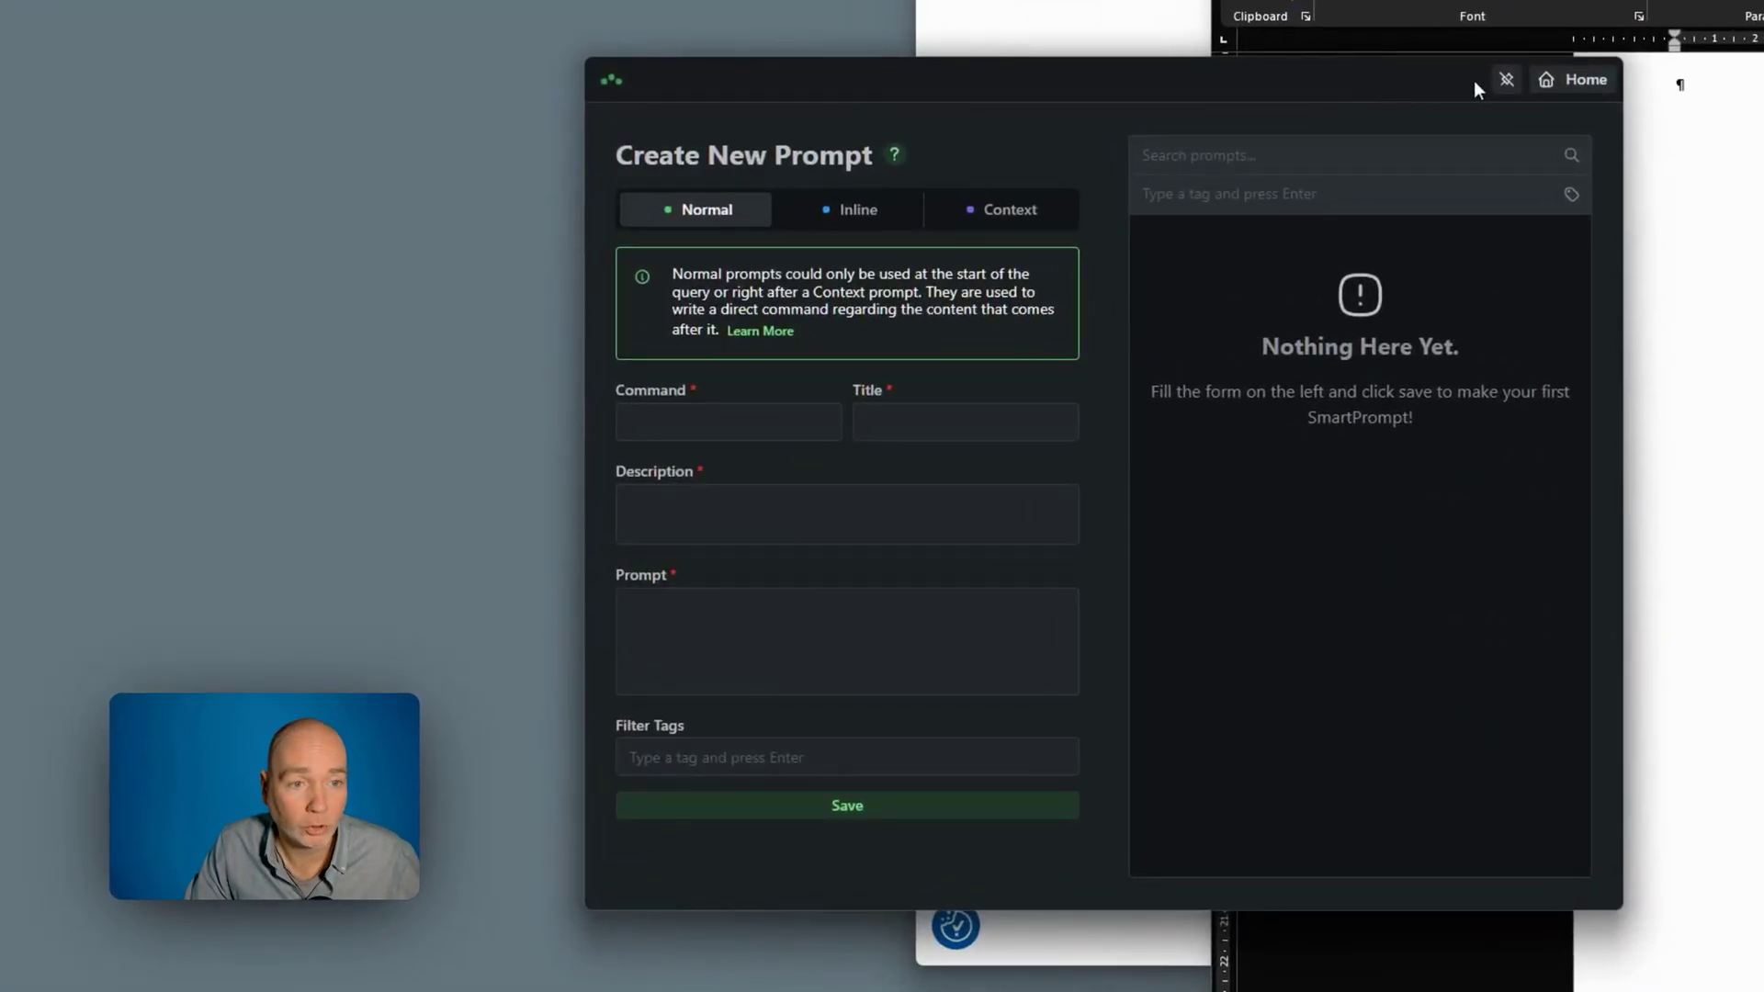
- Leave the Create New Prompt form and return to the Triplo chat panel beside Word
{"action": "left_click", "coordinate": [735, 422]}
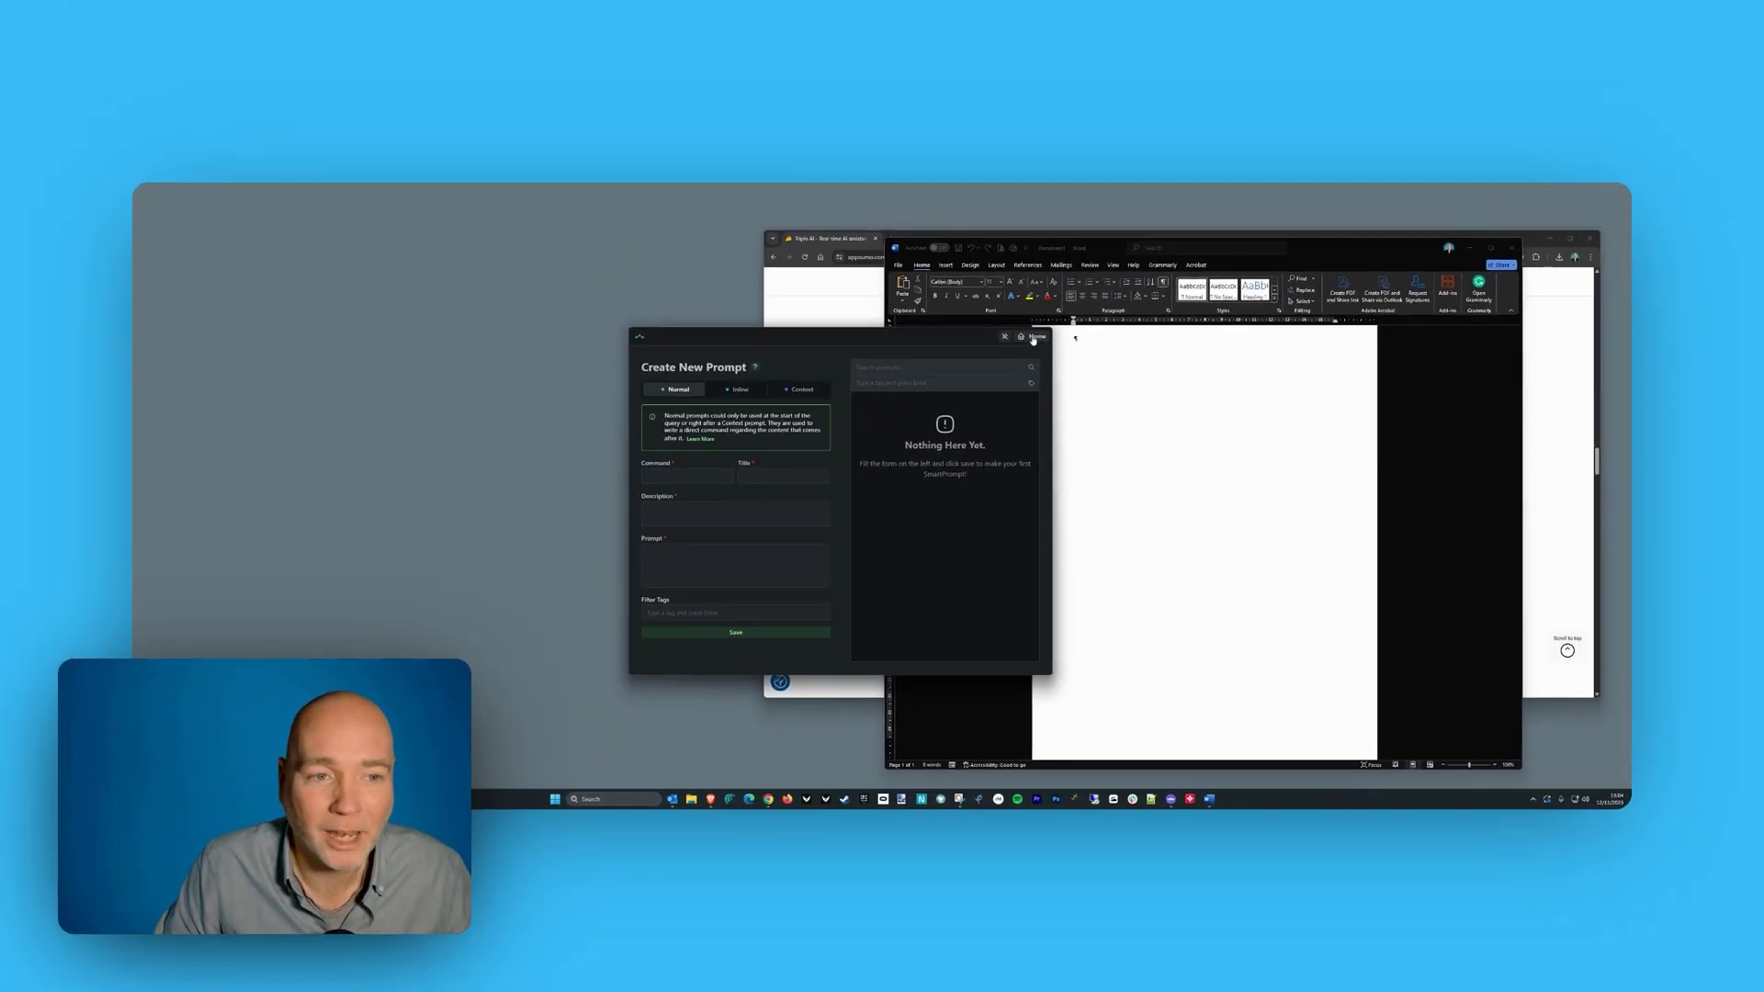
{"action": "left_click", "coordinate": [1034, 338]}
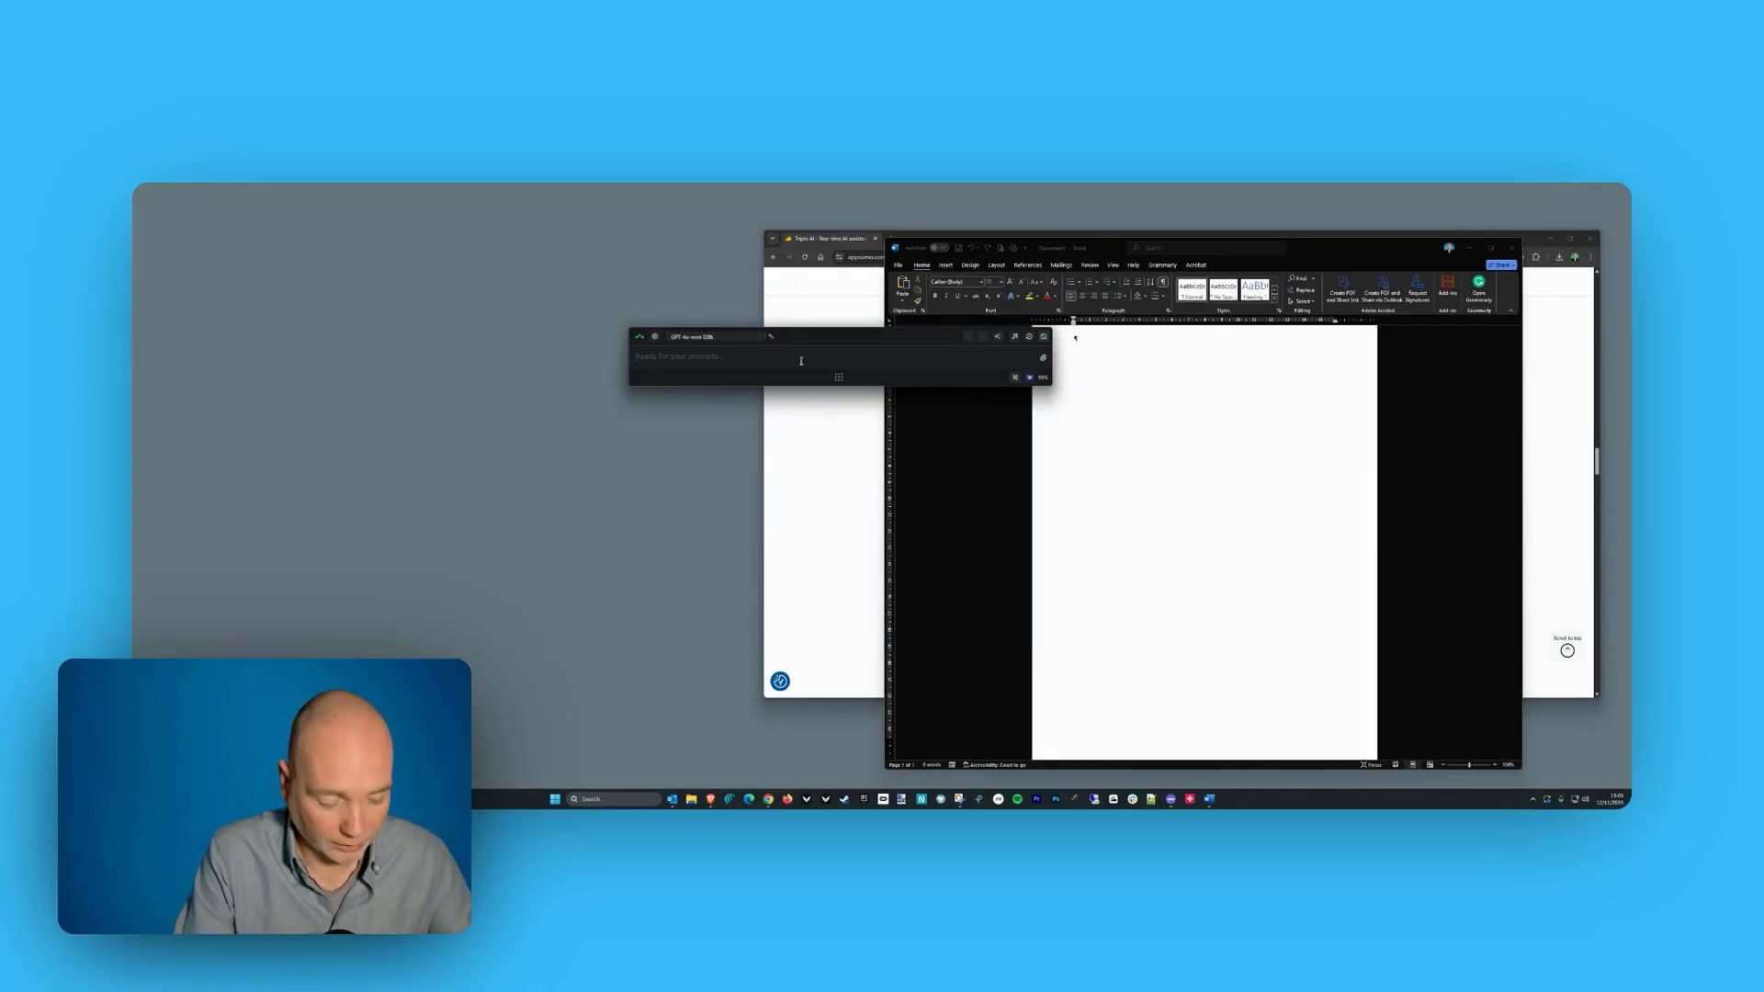
- Request a blog outline promoting the product with 'give me an outline fo…'
{"action": "type", "text": "give m"}
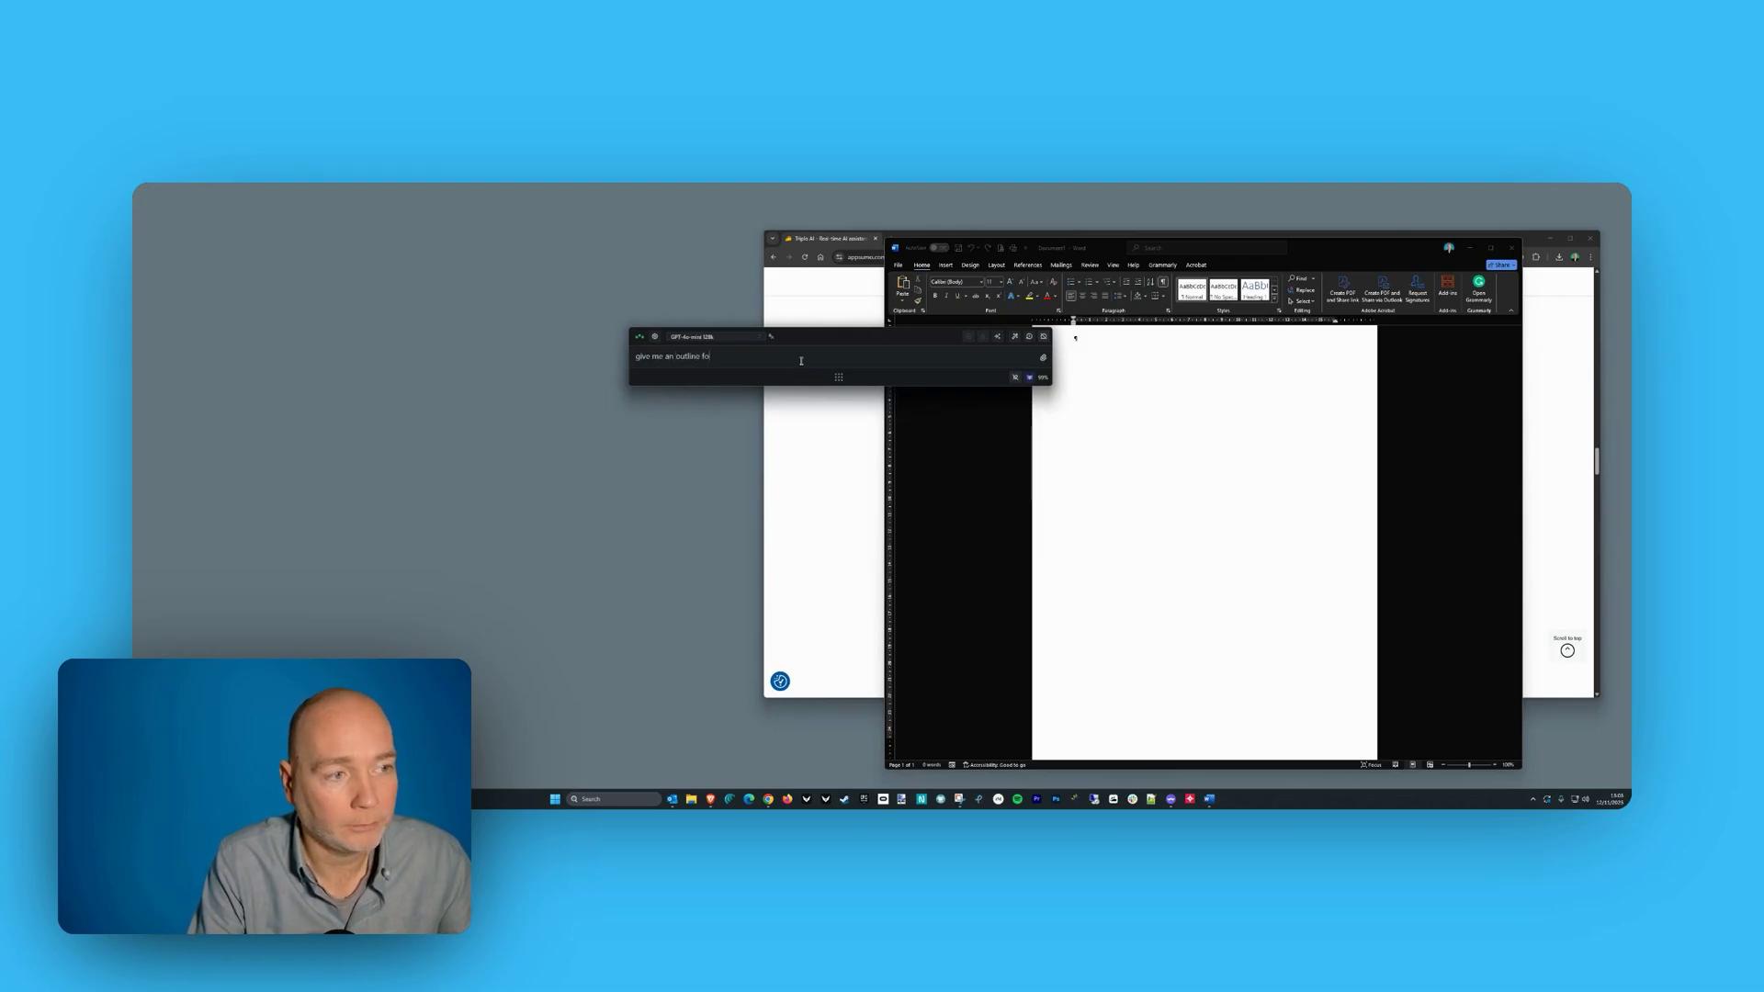
{"action": "type", "text": "e an outline fo"}
{"action": "key", "text": "Return"}
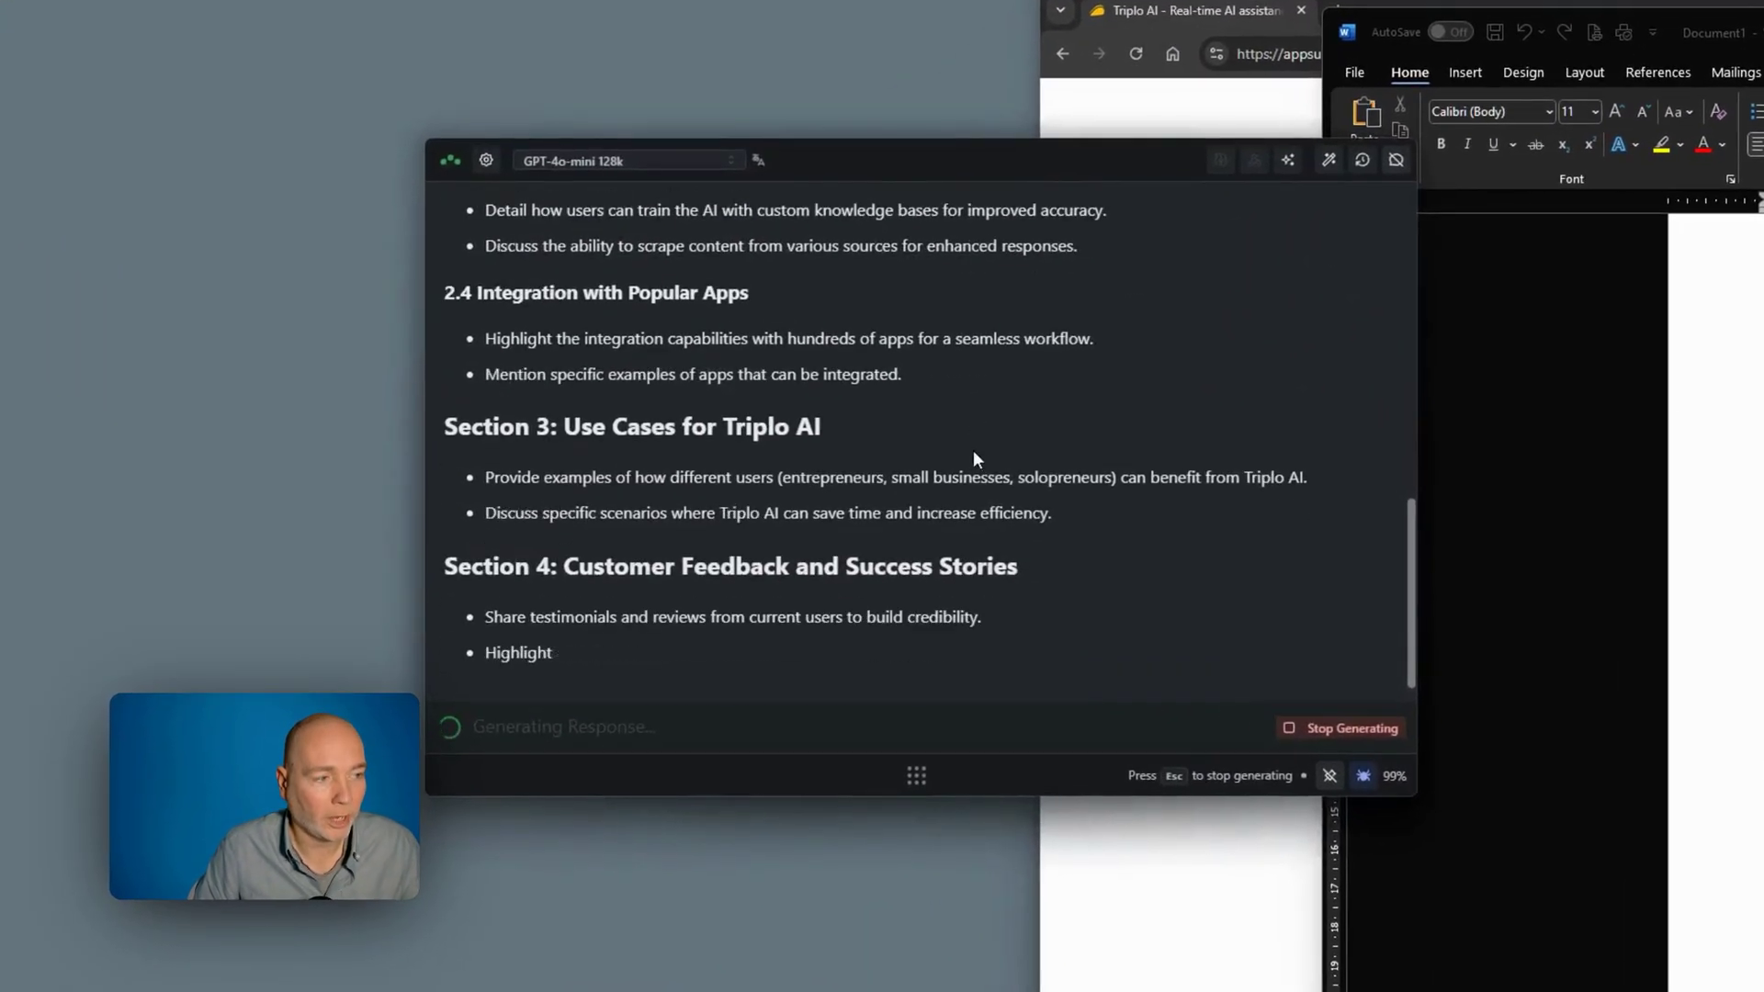
- Review the finished outline through its bonus FAQ section and copy it
{"action": "scroll", "coordinate": [962, 511], "scroll_direction": "up", "scroll_amount": 5}
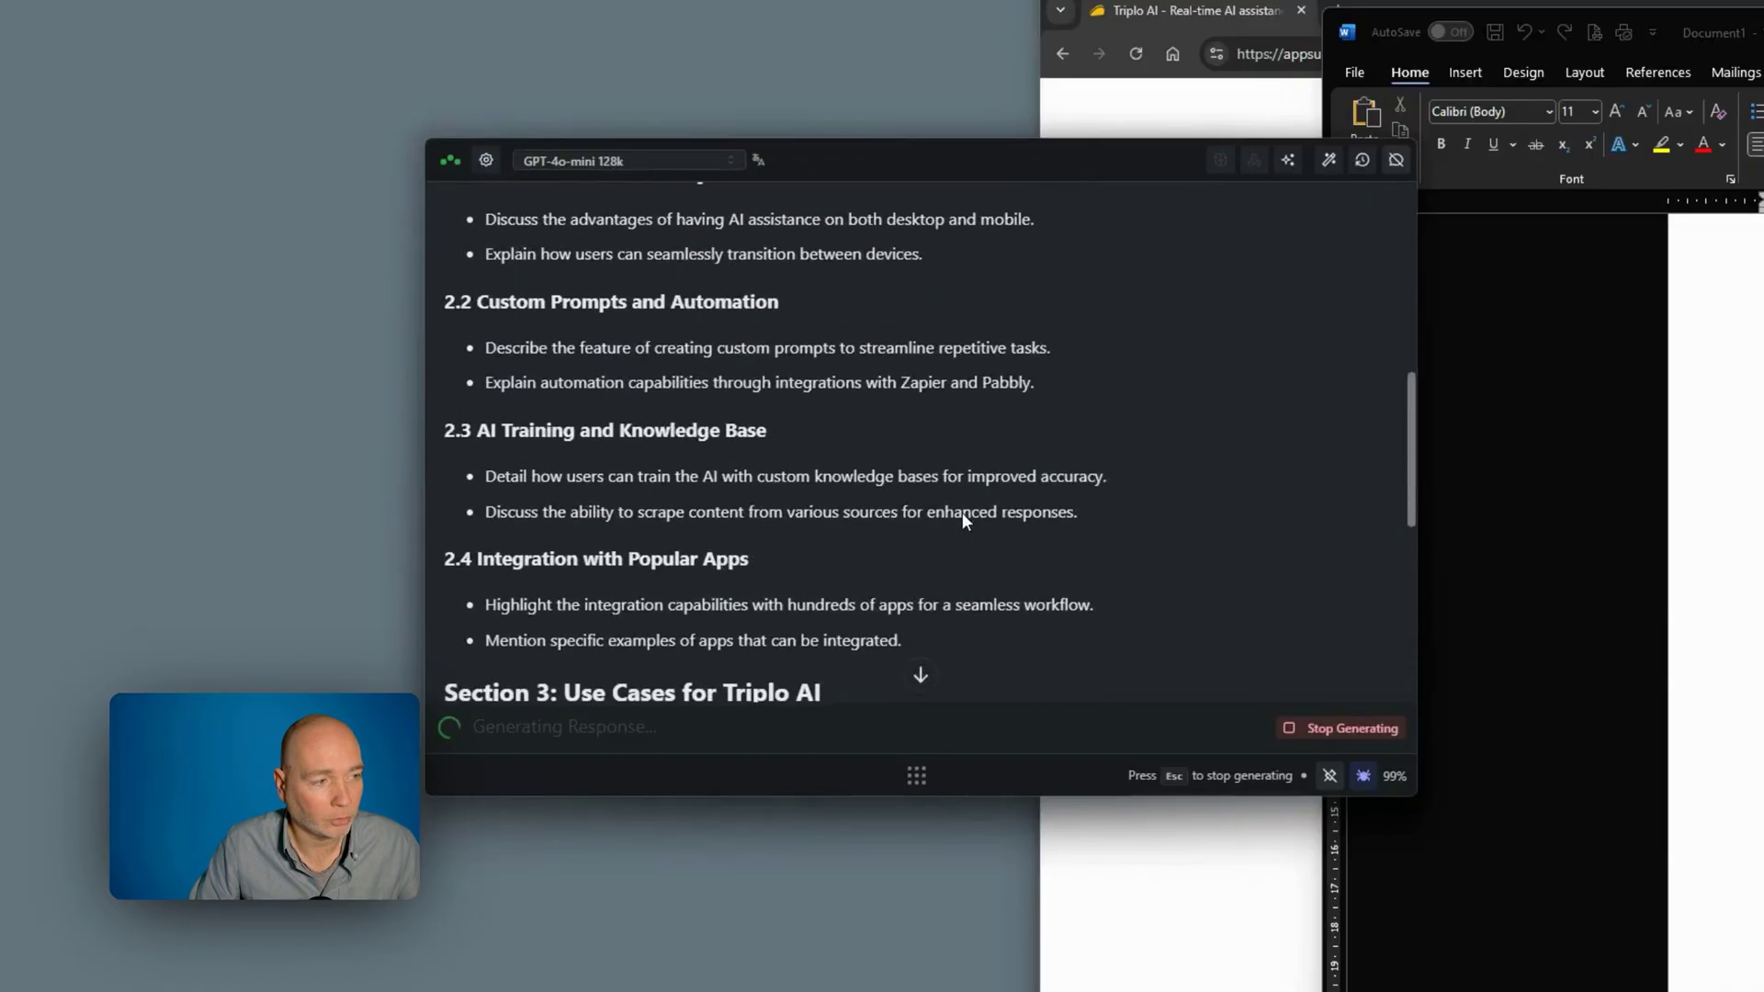
{"action": "scroll", "coordinate": [964, 508], "scroll_direction": "up", "scroll_amount": 10}
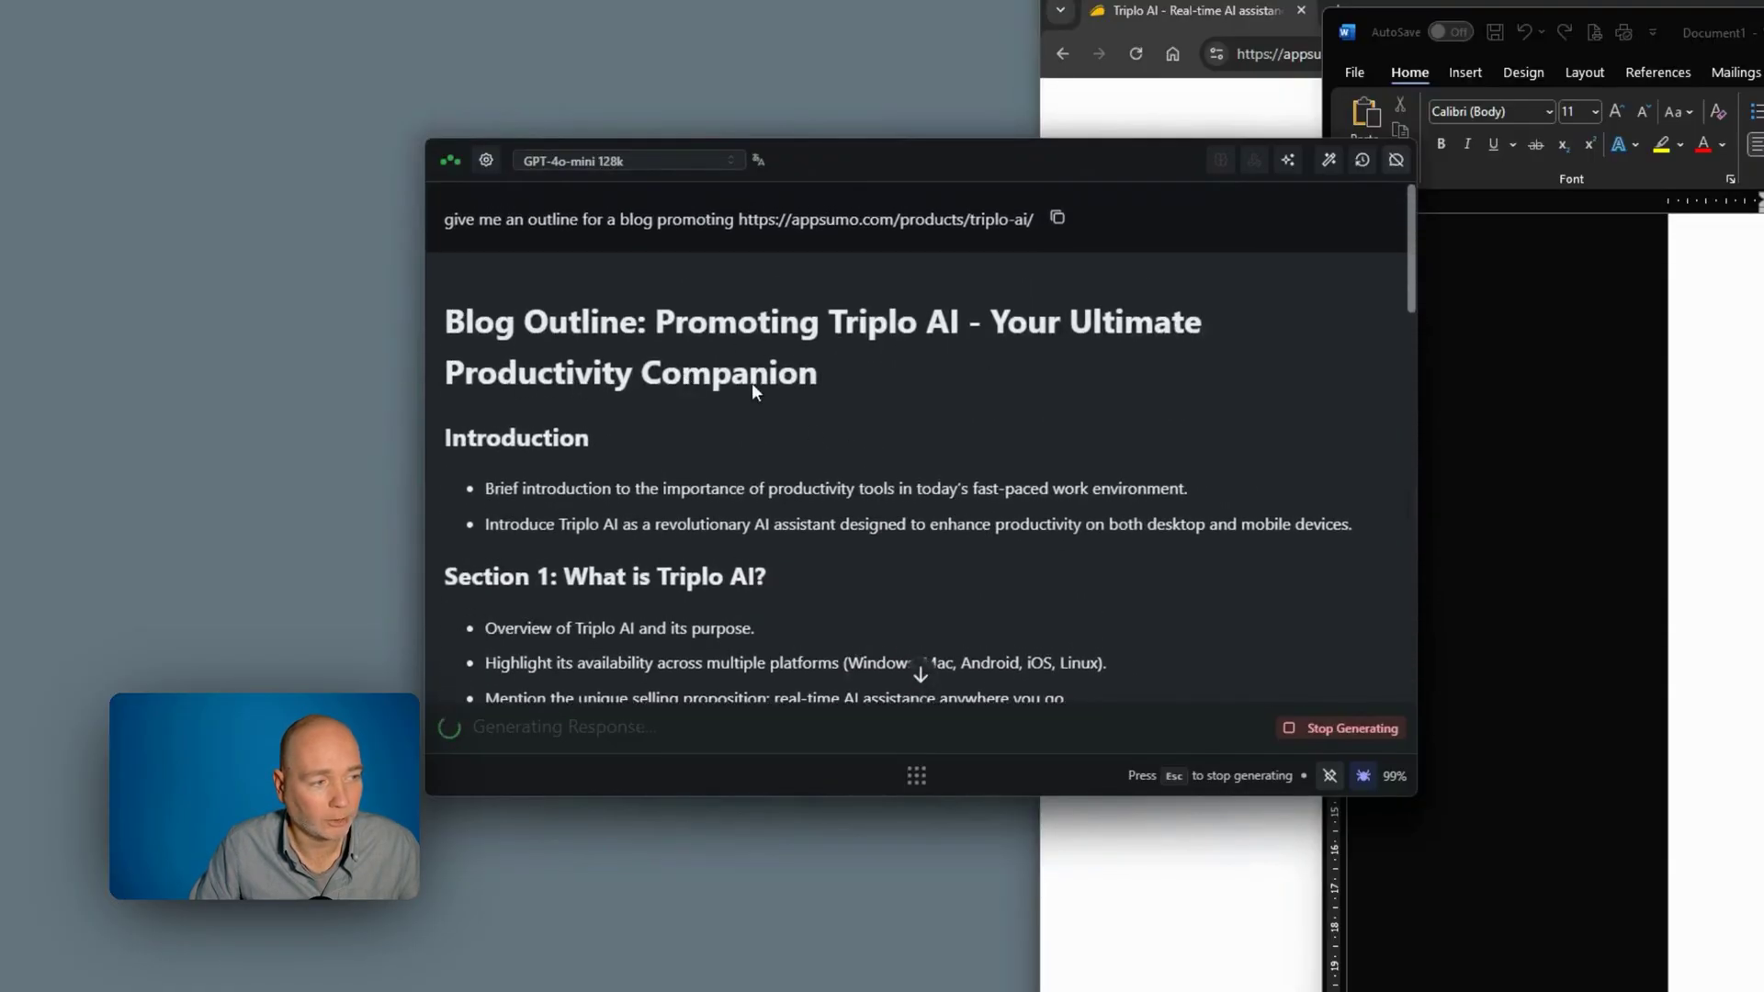
{"action": "scroll", "coordinate": [752, 383], "scroll_direction": "down", "scroll_amount": 15}
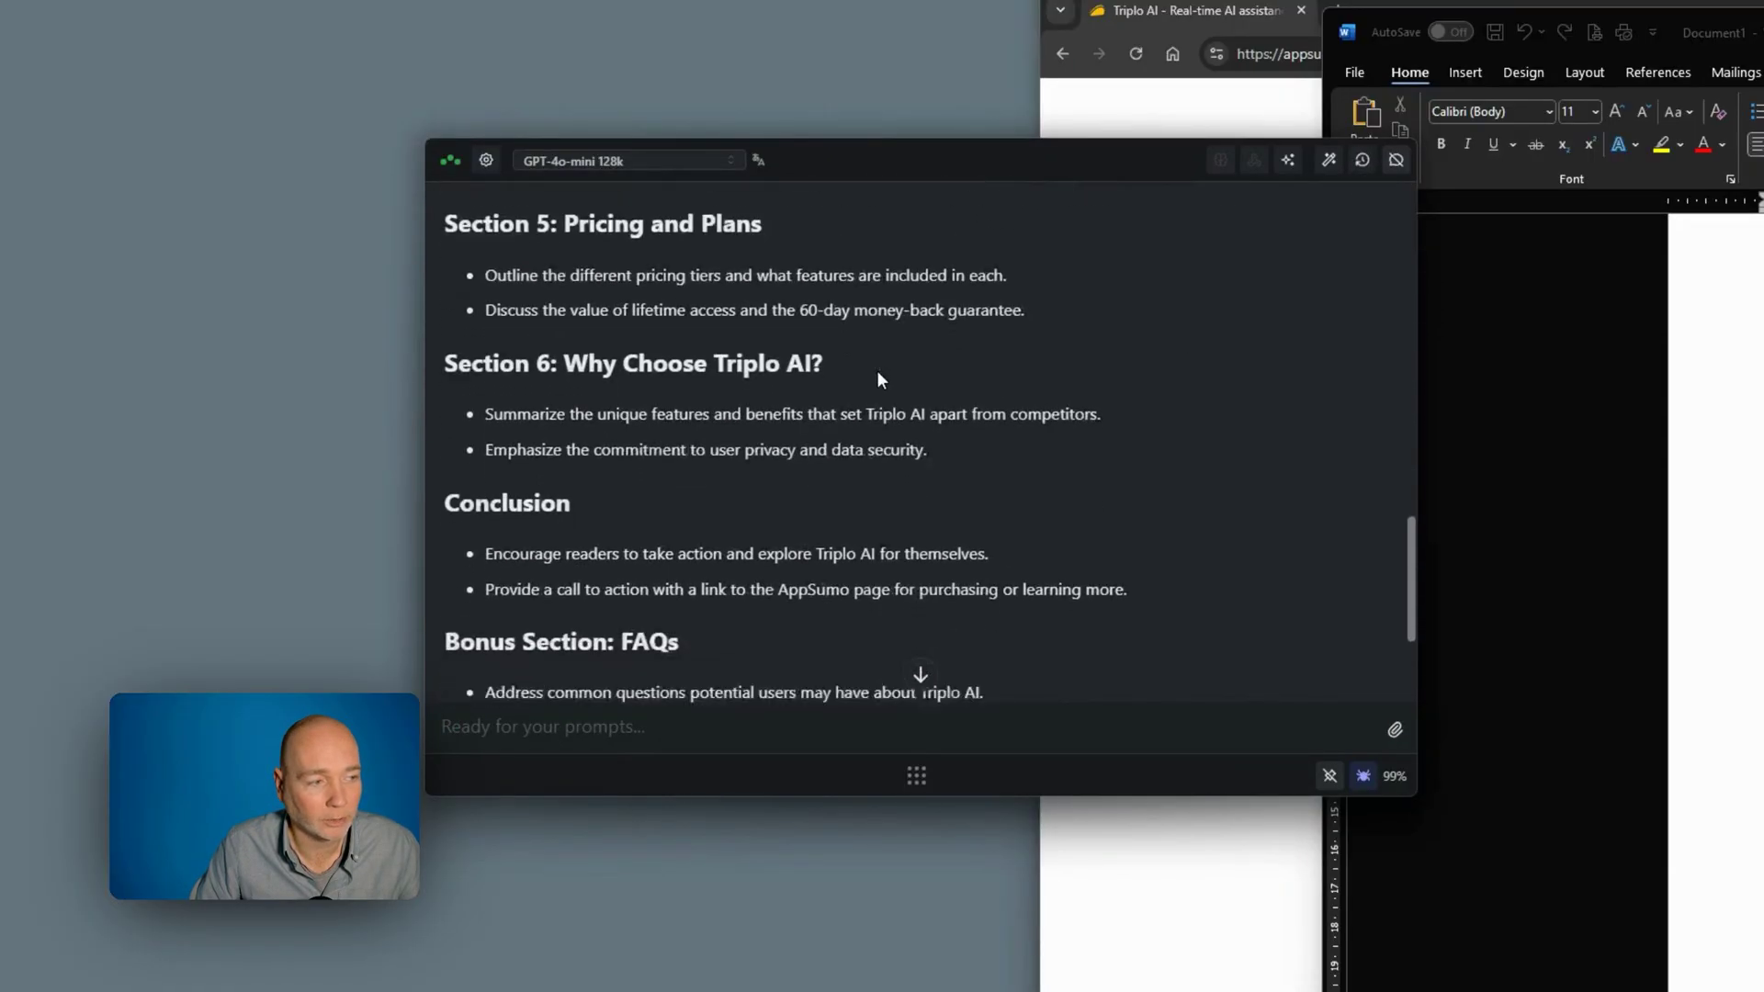
{"action": "scroll", "coordinate": [868, 365], "scroll_direction": "down", "scroll_amount": 3}
{"action": "left_click", "coordinate": [1369, 668]}
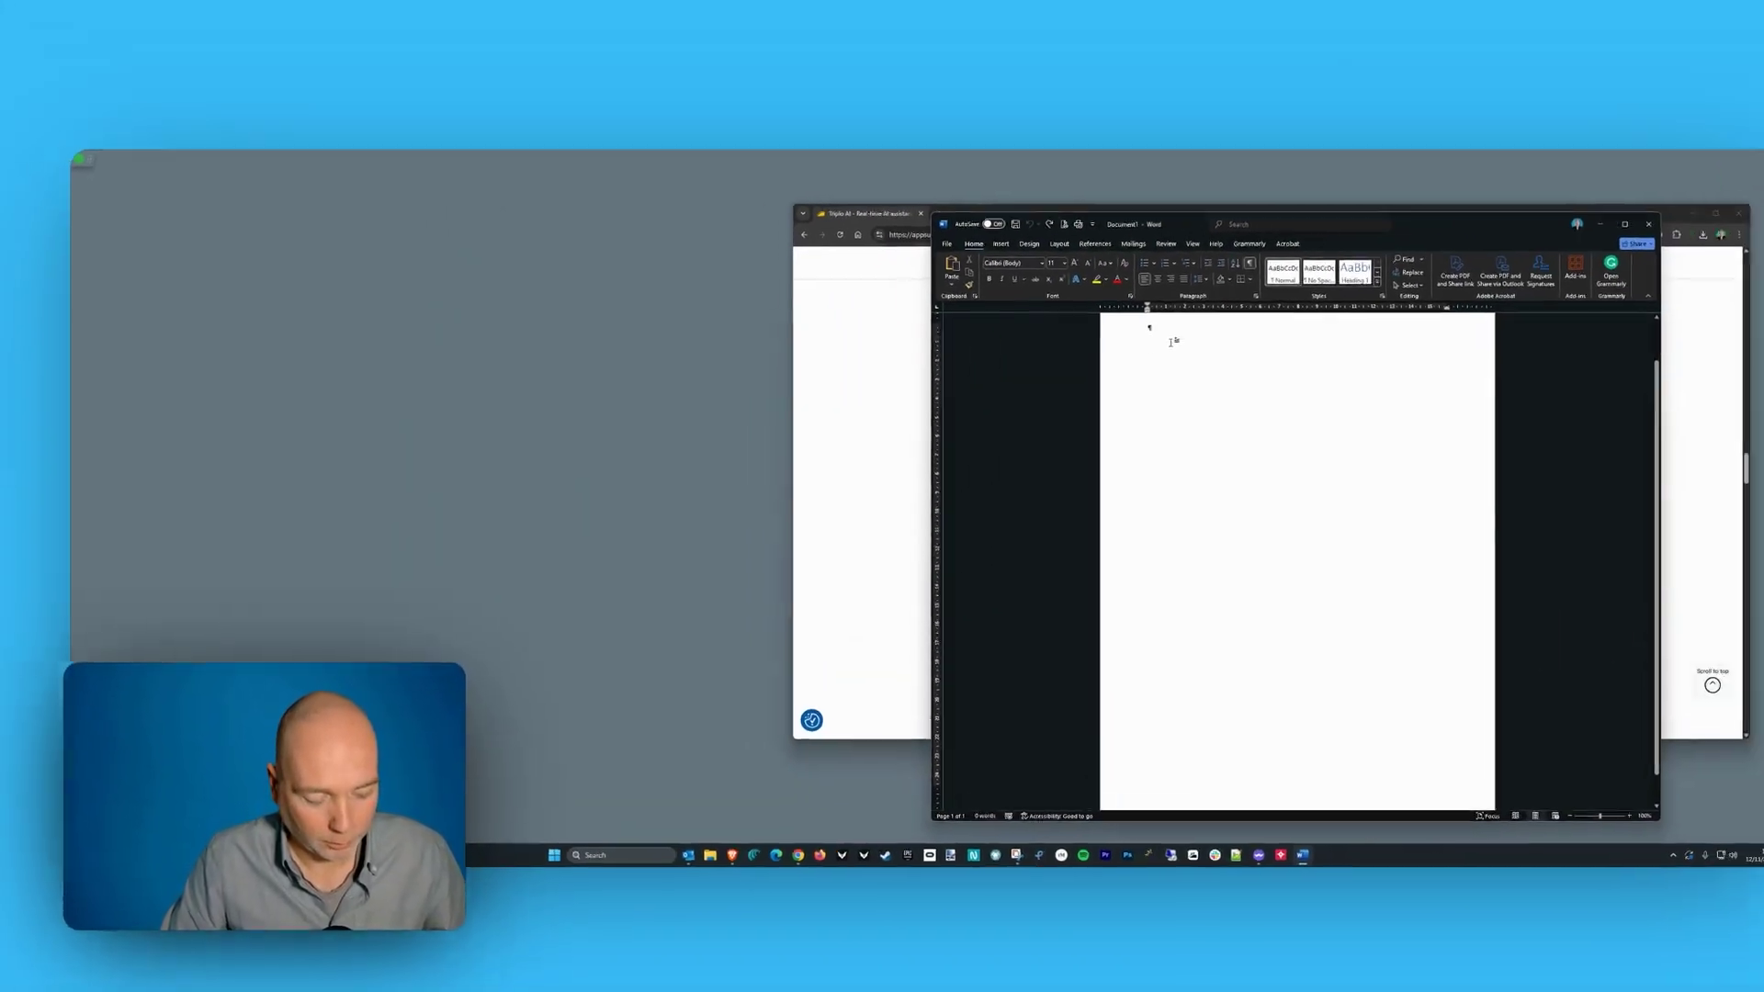
- Paste the generated blog outline into the blank Word document
{"action": "key", "text": "ctrl+v"}
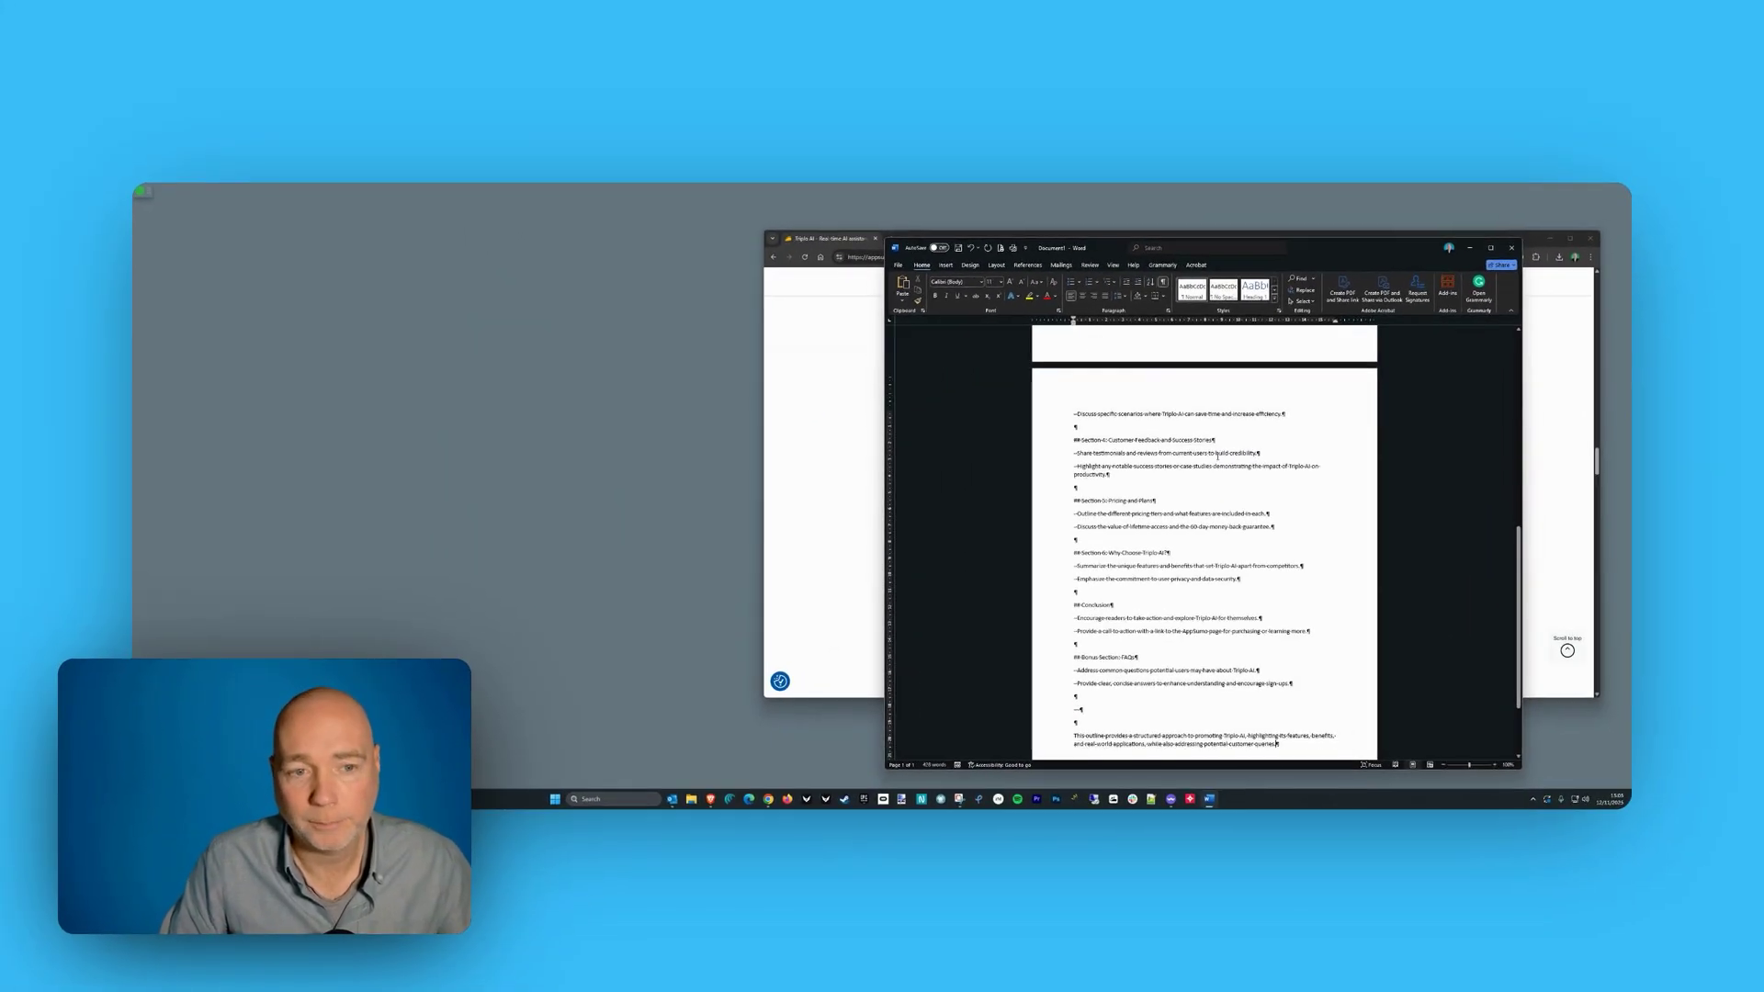
{"action": "scroll", "coordinate": [1246, 494], "scroll_direction": "up", "scroll_amount": 15}
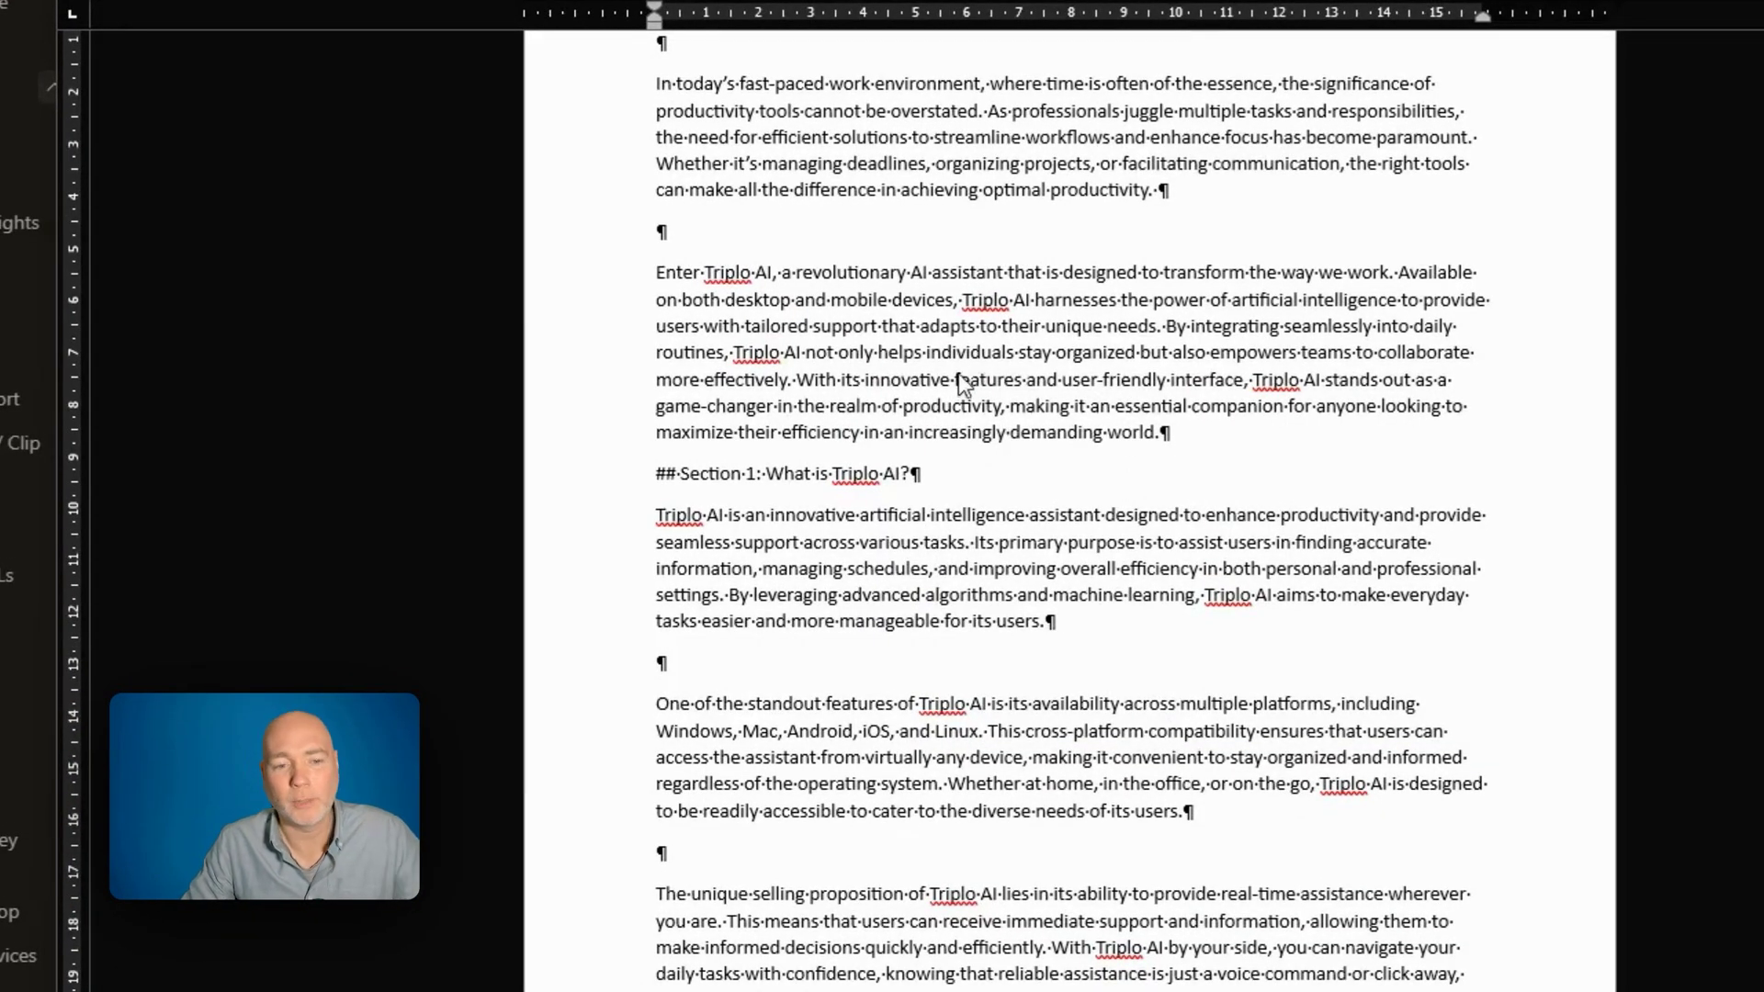
{"action": "scroll", "coordinate": [972, 410], "scroll_direction": "down", "scroll_amount": 3}
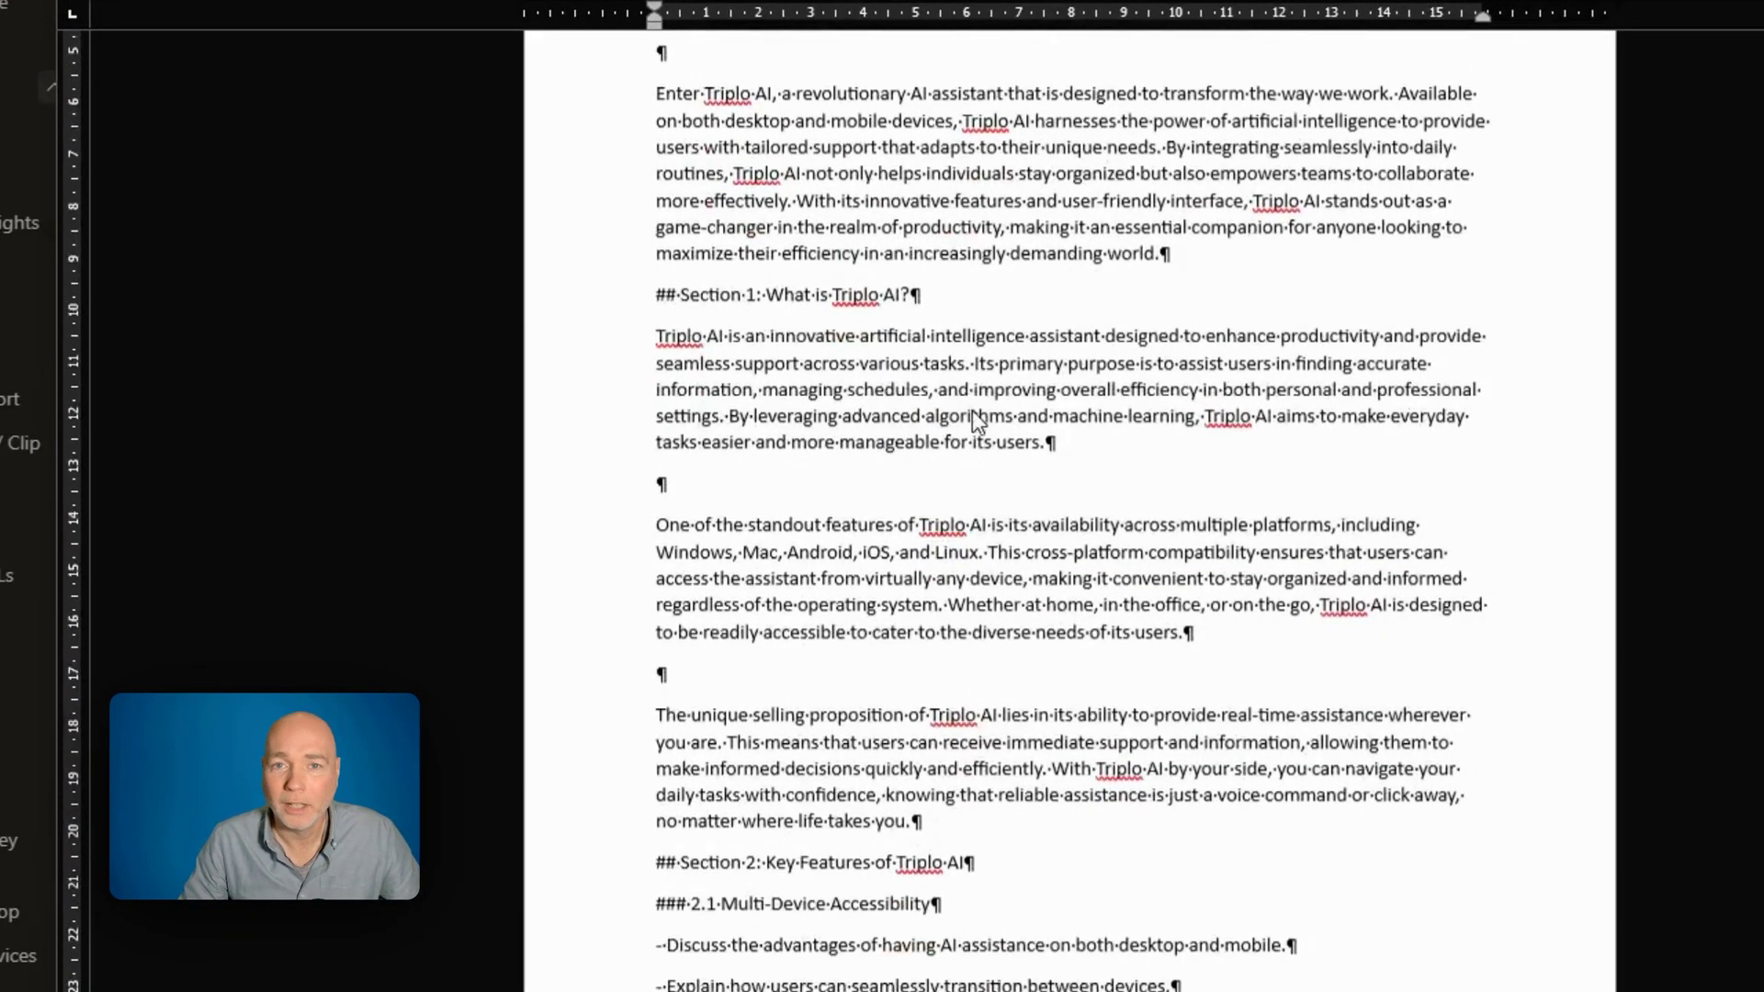
{"action": "scroll", "coordinate": [963, 362], "scroll_direction": "down", "scroll_amount": 3}
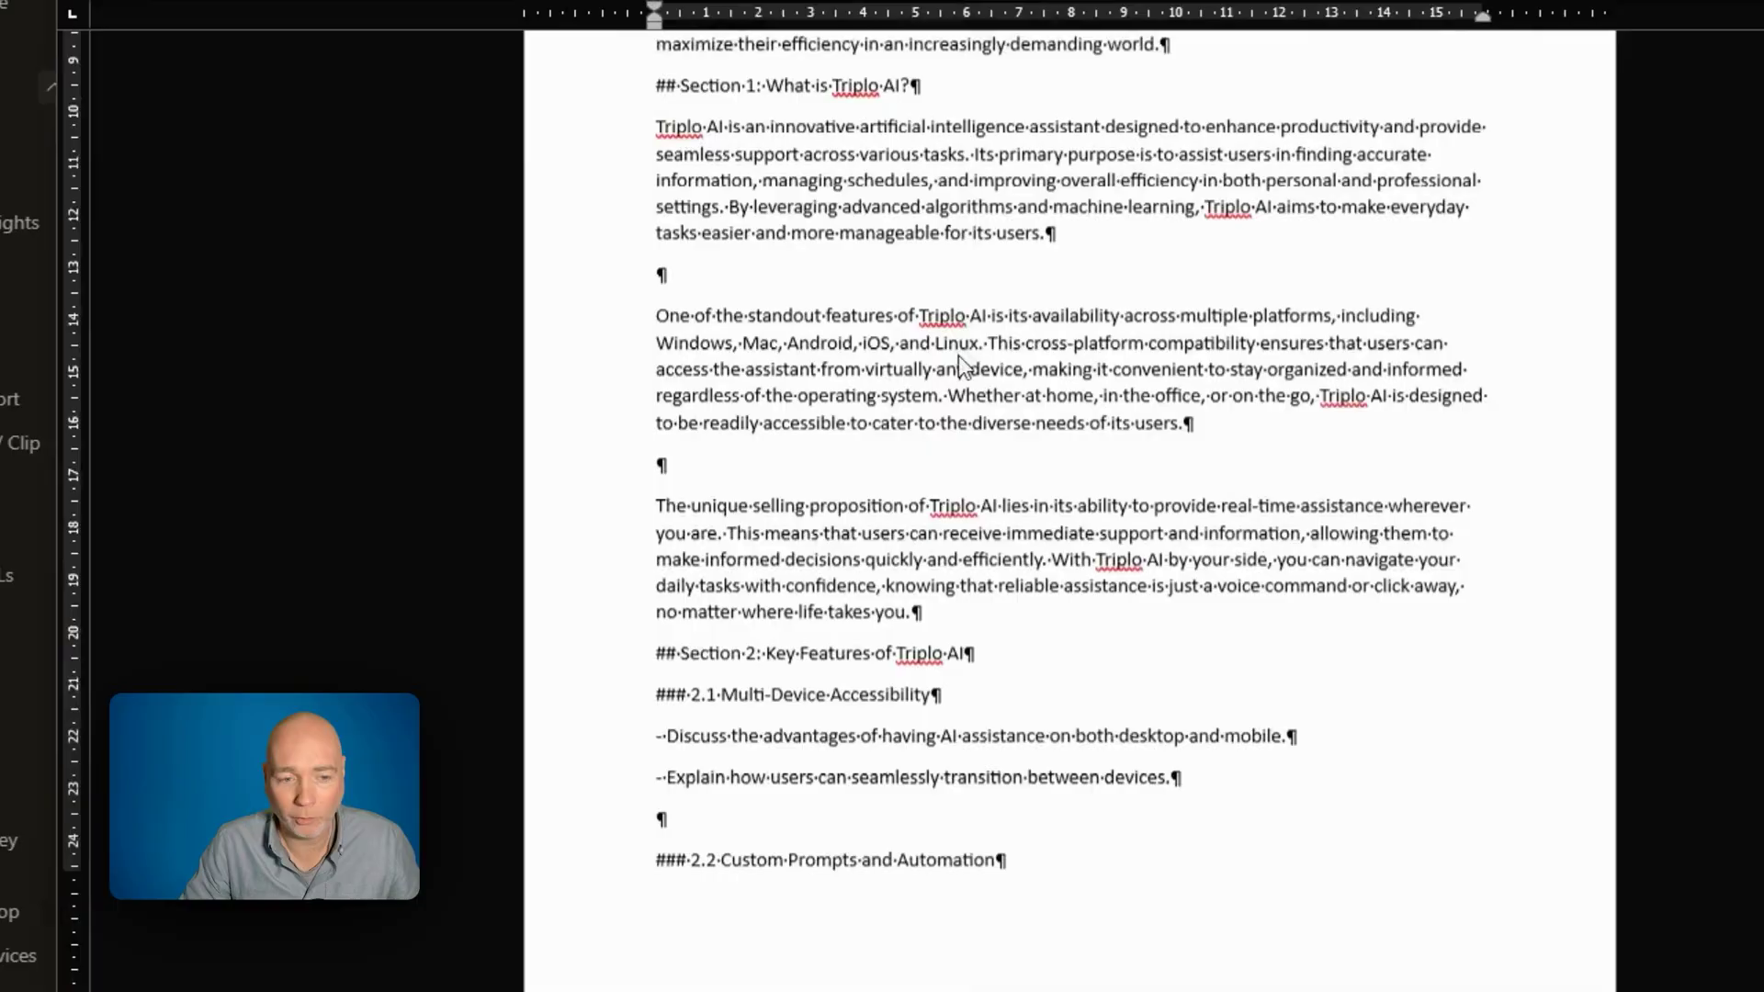
- Add 'Qoo write this section, make it at least 4 paragraphs' before 2.1 and select it with the bullets
{"action": "left_click", "coordinate": [658, 685]}
{"action": "type", "text": "Qoo "}
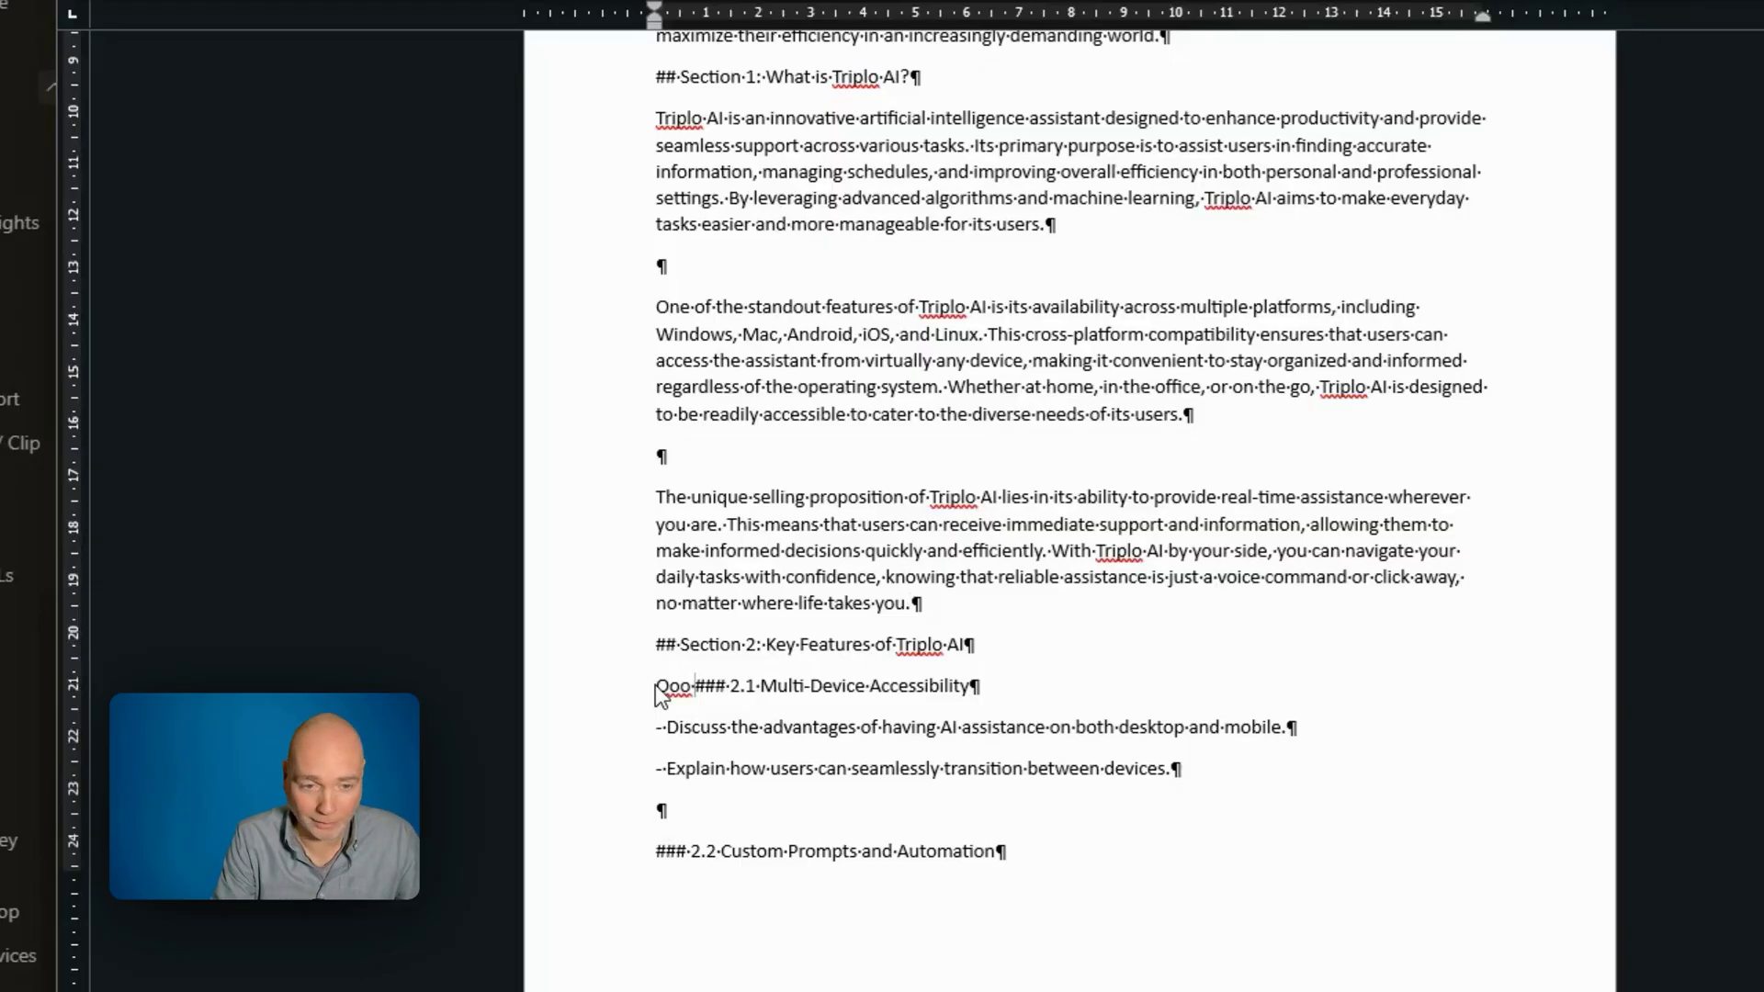
{"action": "type", "text": "write this section"}
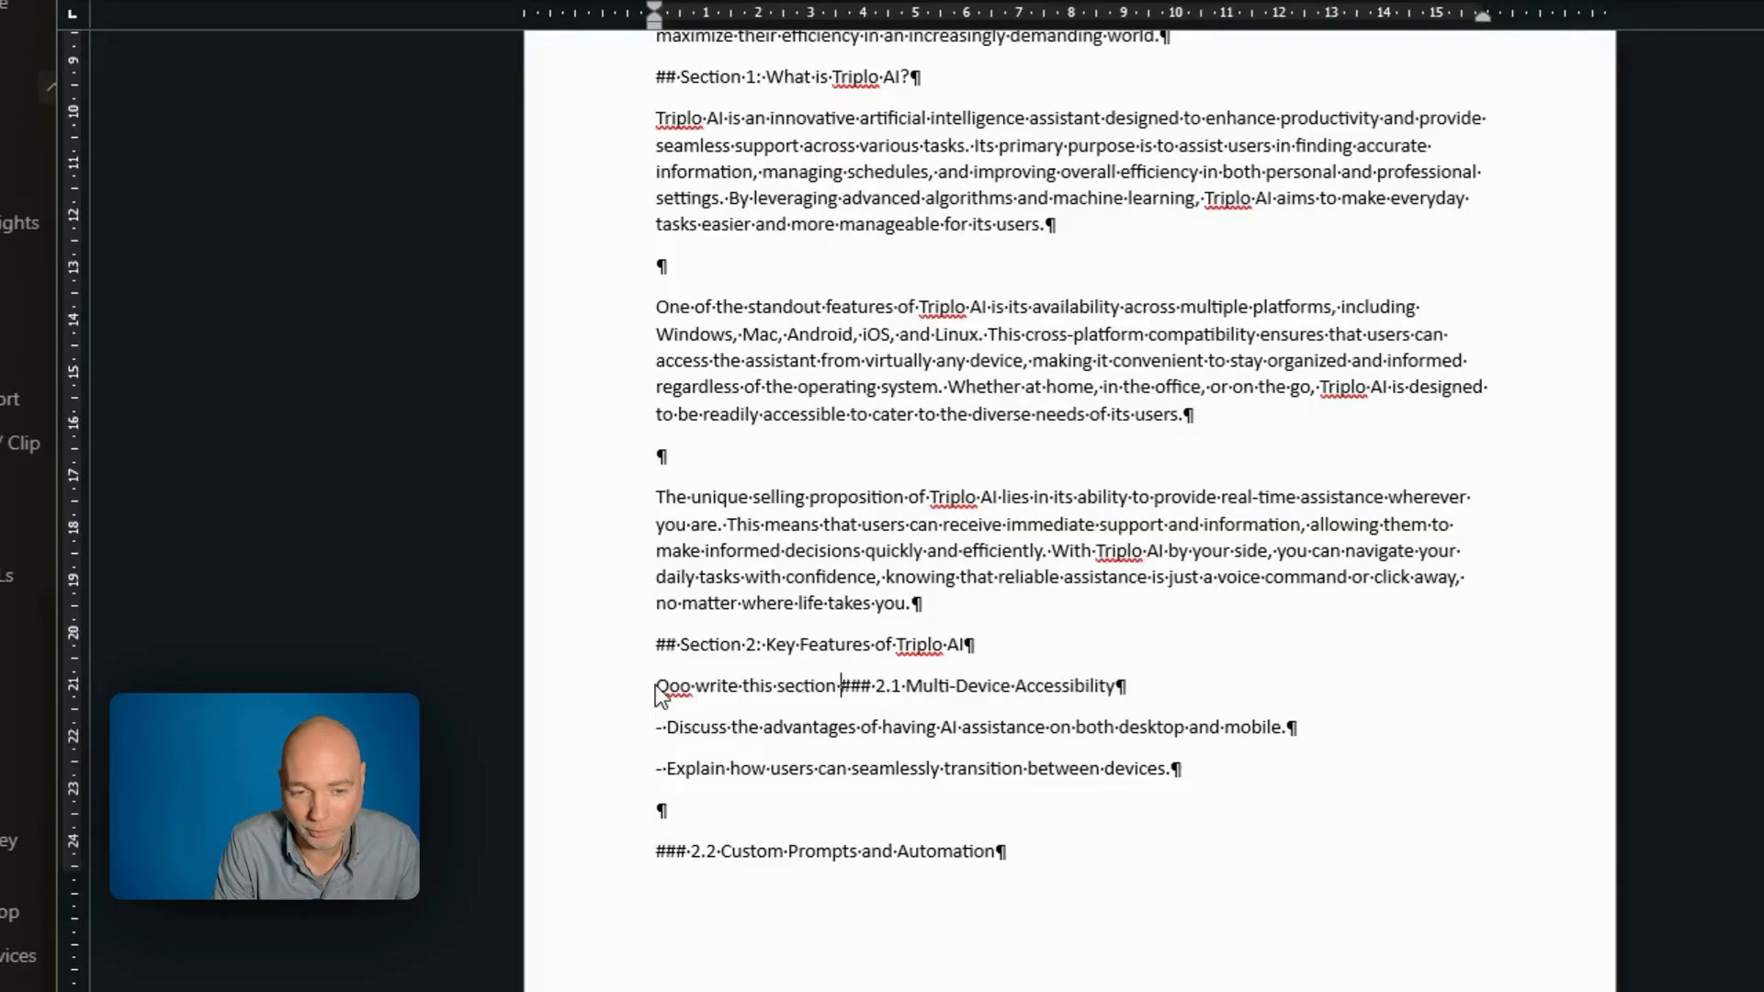
{"action": "key", "text": "BackSpace"}
{"action": "type", "text": ", make it at "}
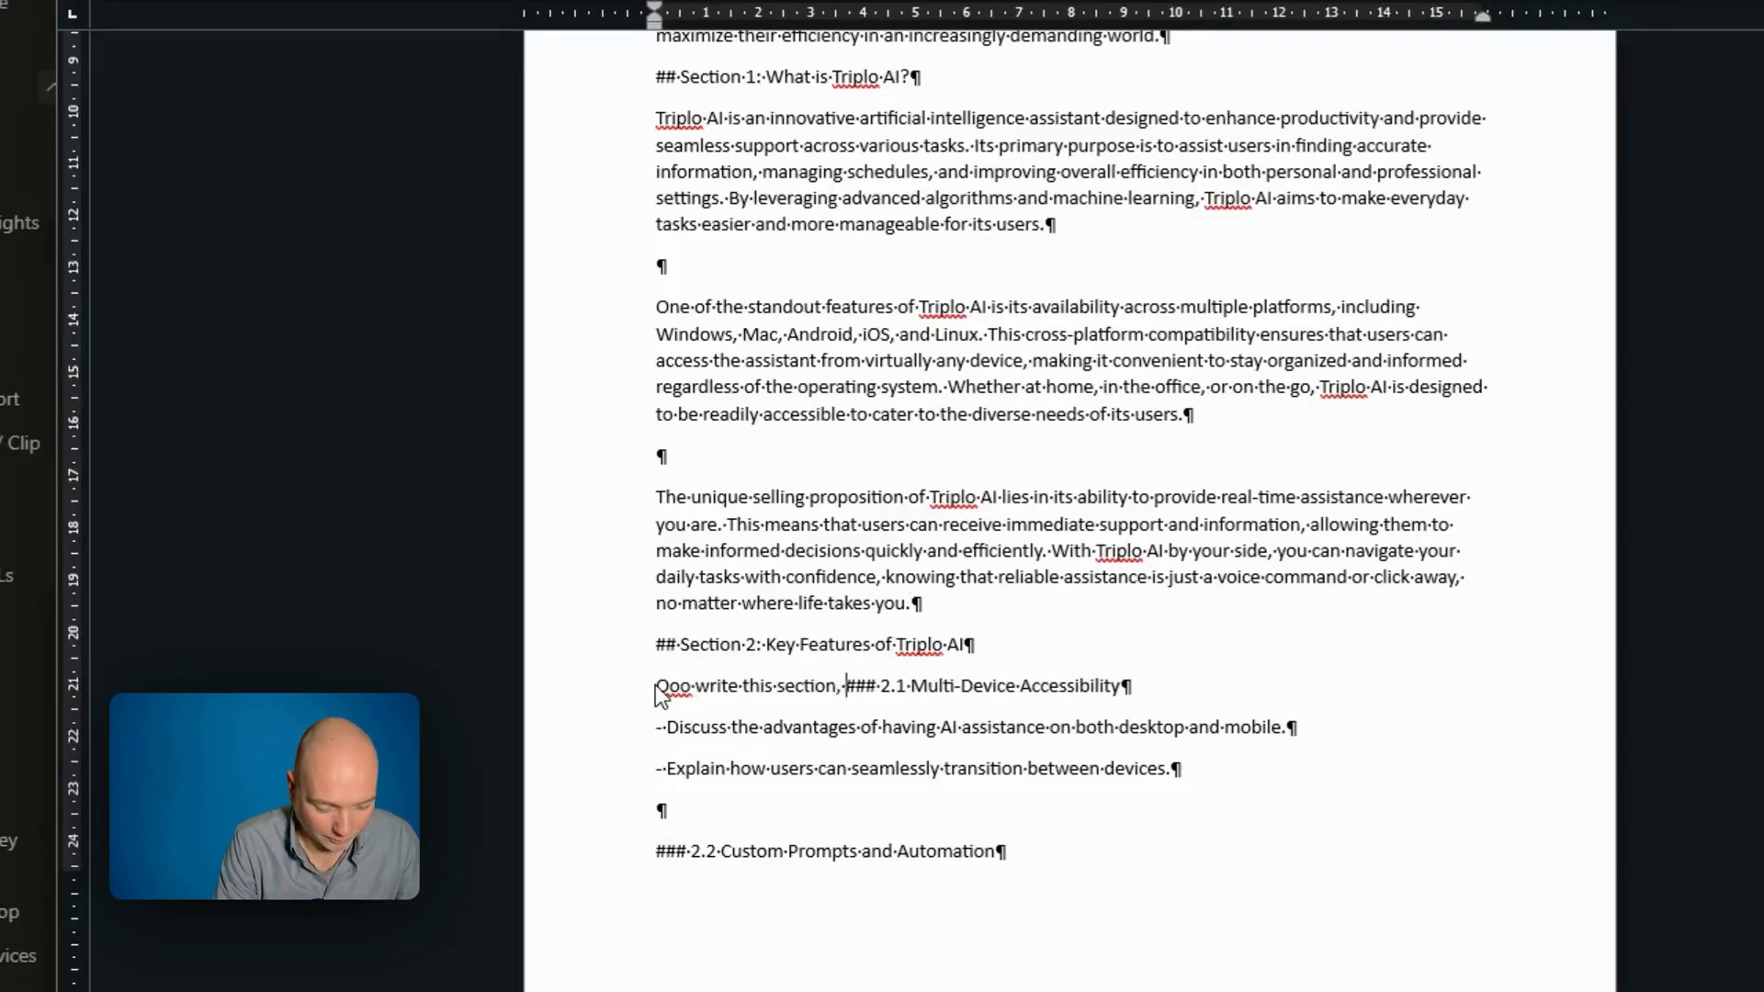
{"action": "type", "text": "least 4 par"}
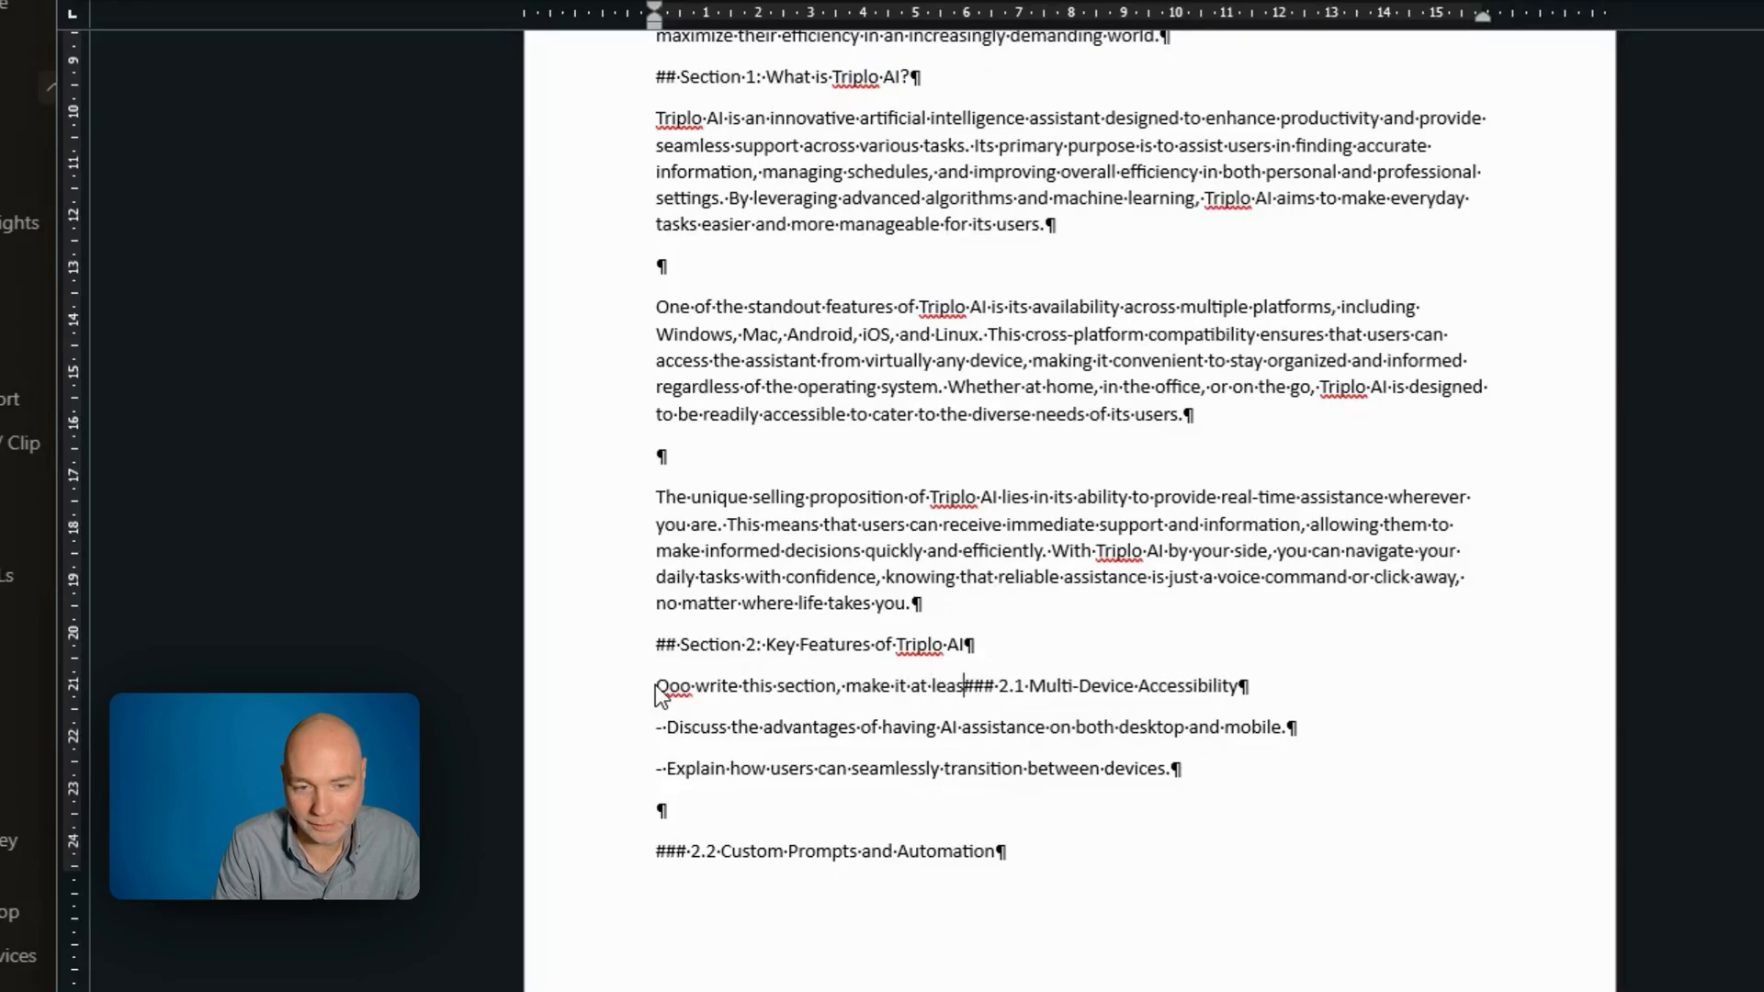
{"action": "type", "text": "agraphs"}
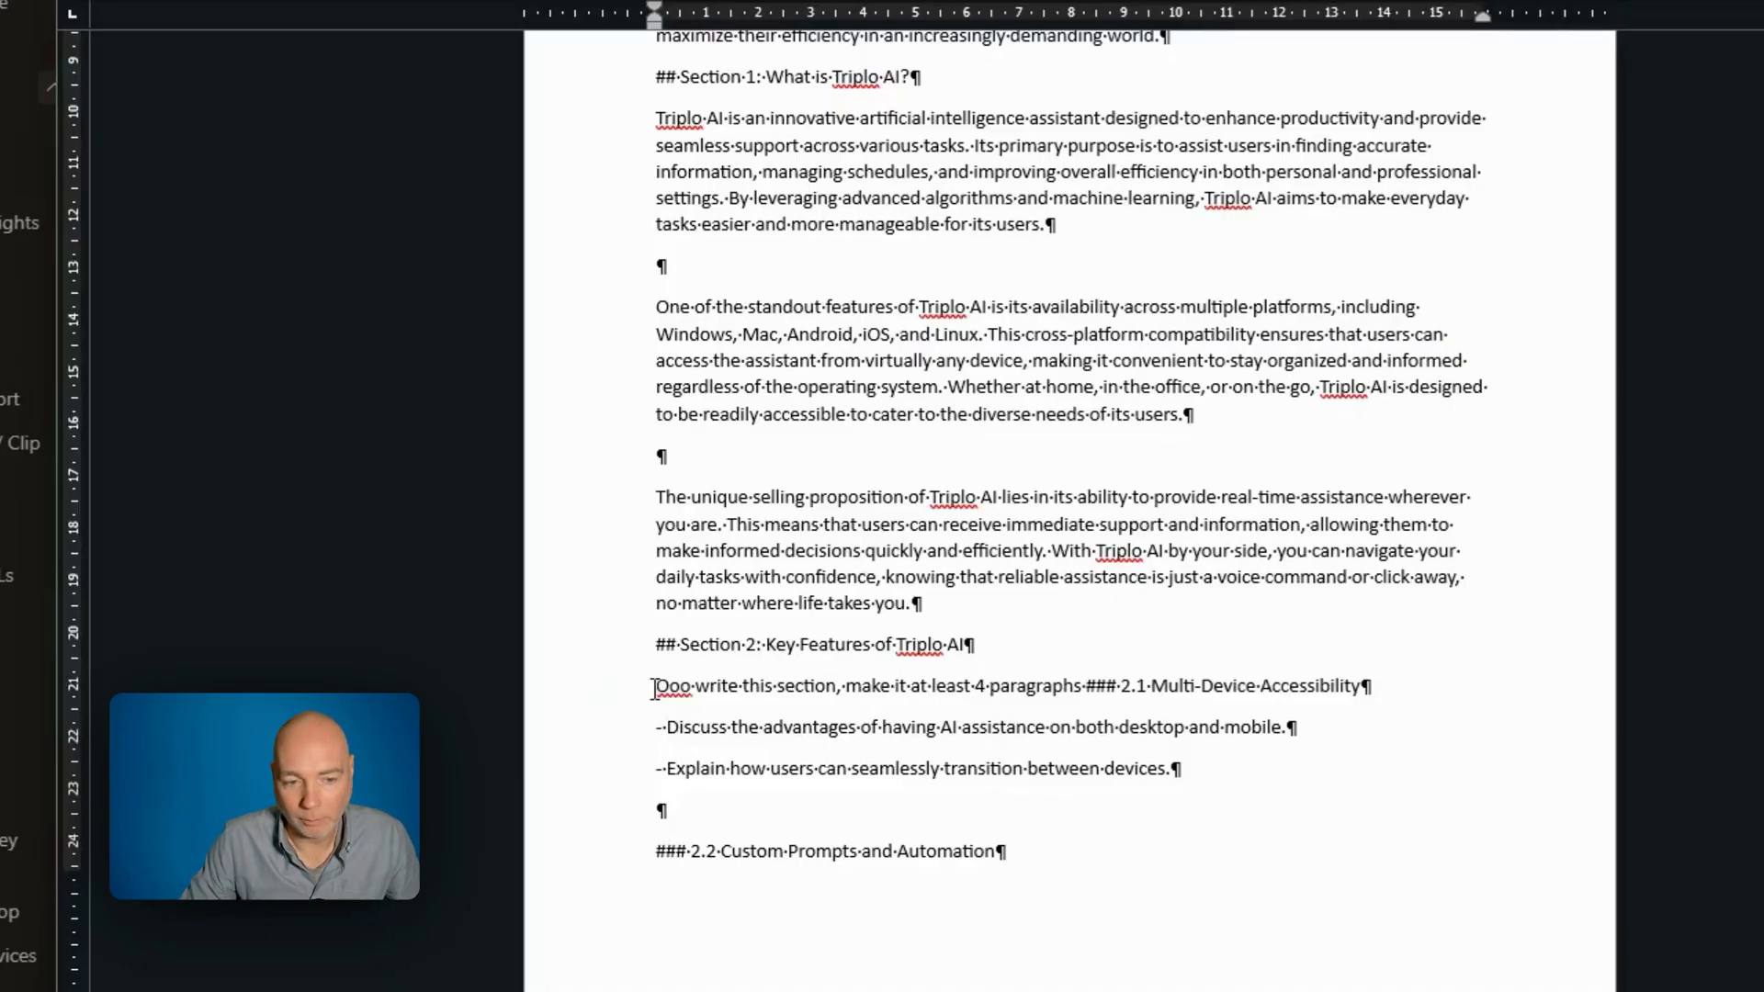
{"action": "left_click_drag", "start_coordinate": [654, 689], "coordinate": [1280, 806]}
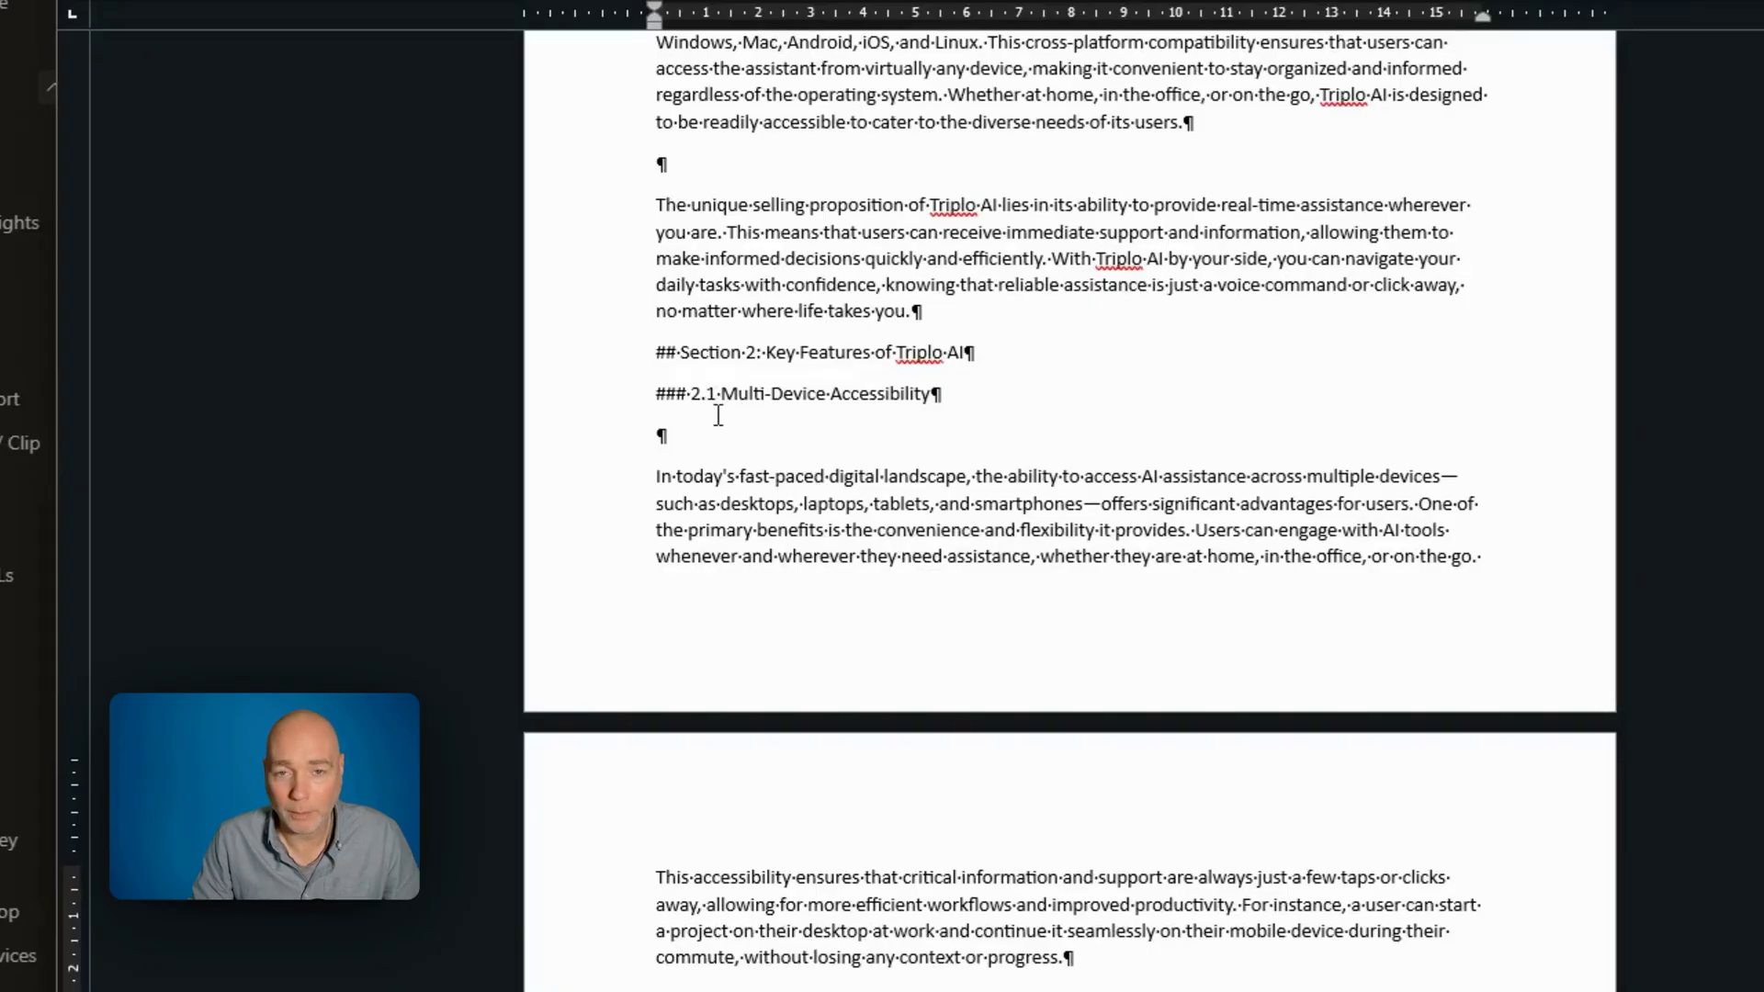
- Select the 'ooo Make this a friendly email' line at the end of the document
{"action": "scroll", "coordinate": [718, 415], "scroll_direction": "down", "scroll_amount": 8}
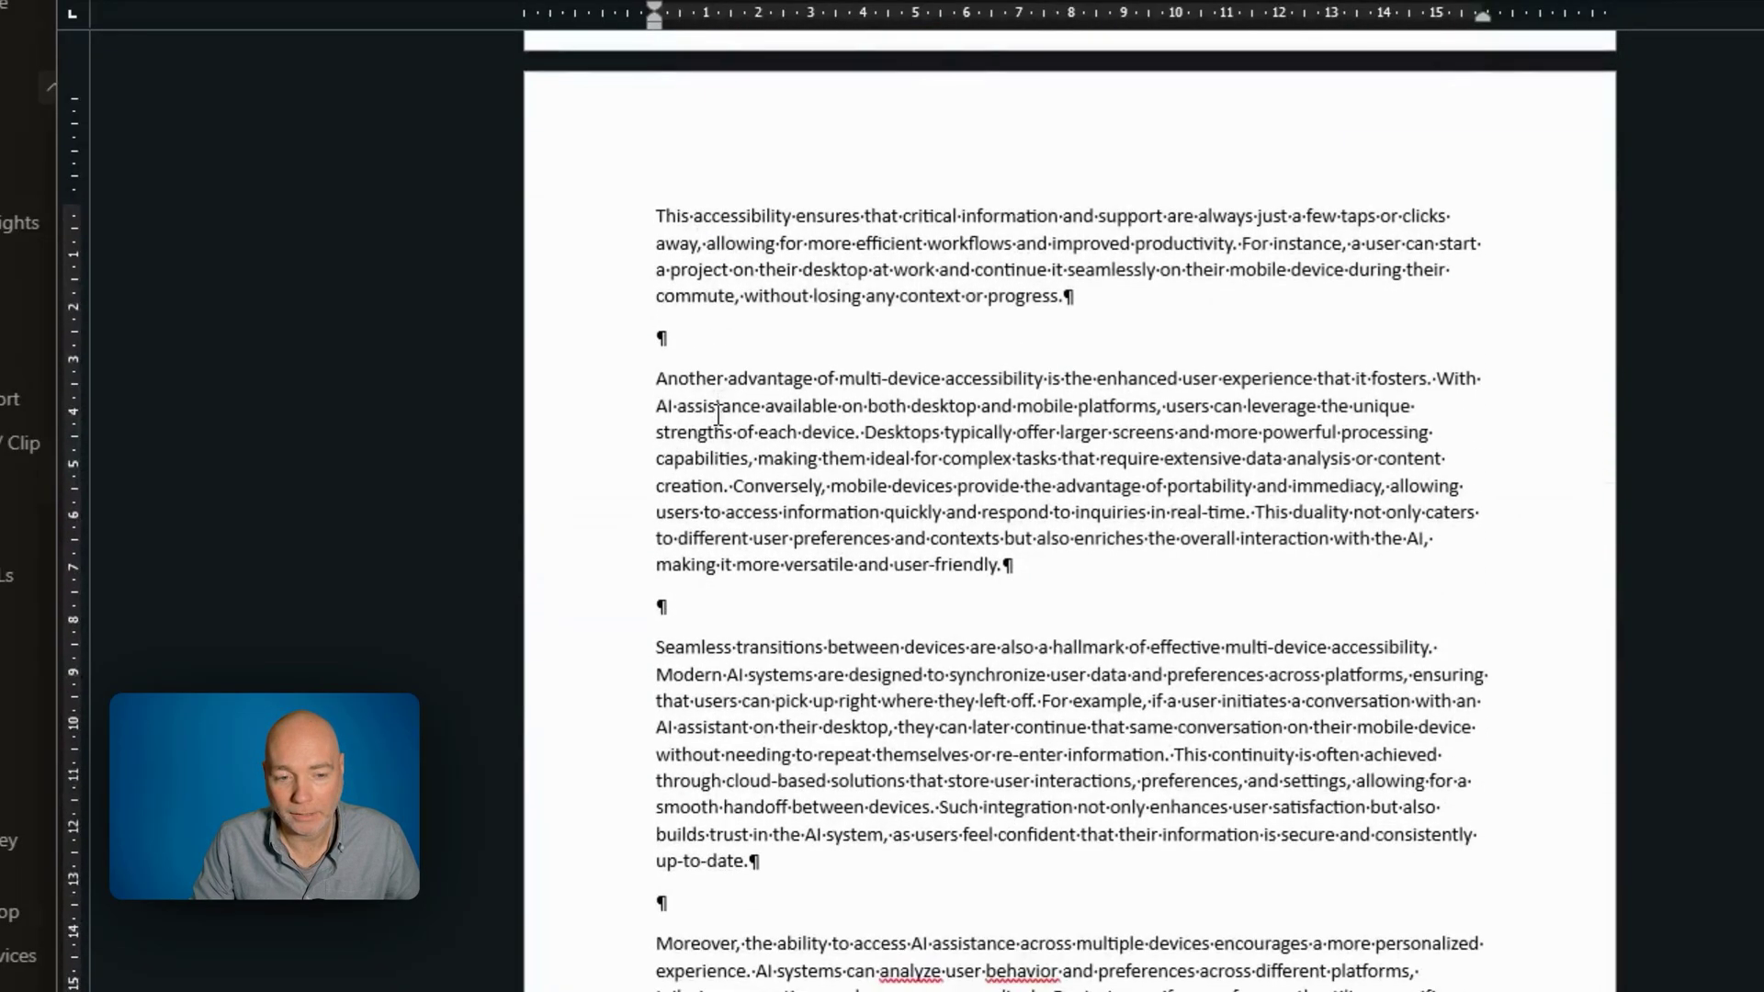
{"action": "scroll", "coordinate": [719, 415], "scroll_direction": "down", "scroll_amount": 2}
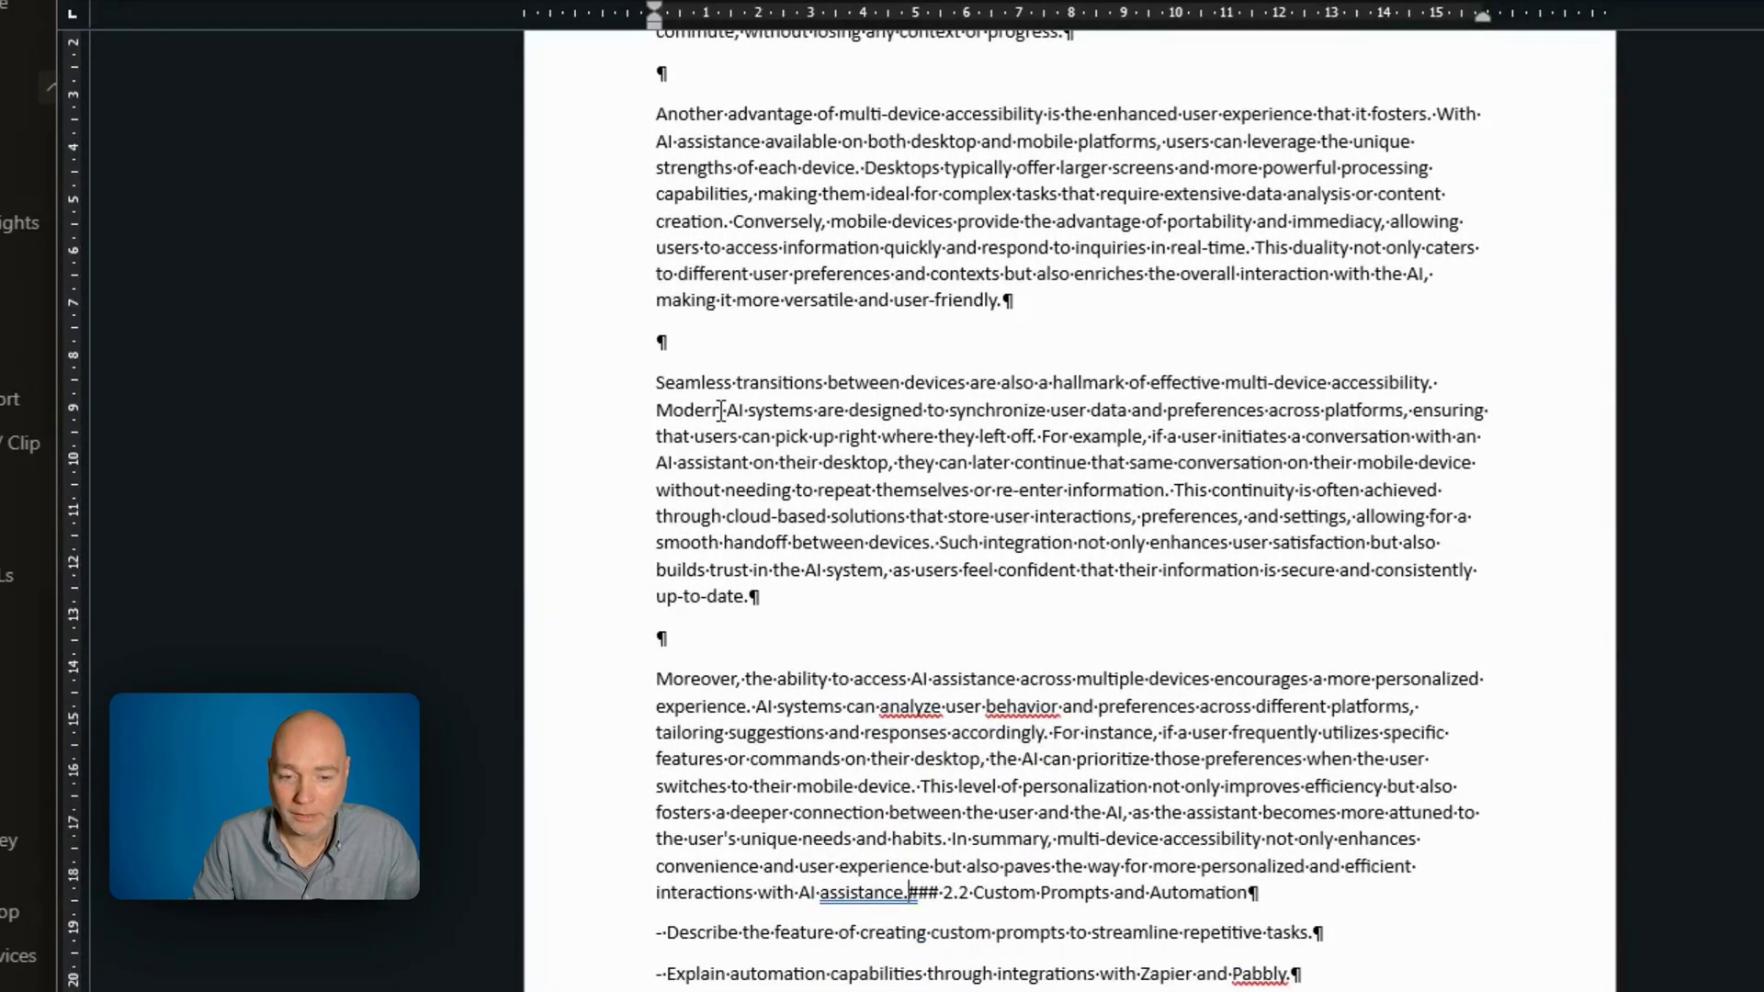
{"action": "scroll", "coordinate": [721, 411], "scroll_direction": "down", "scroll_amount": 10}
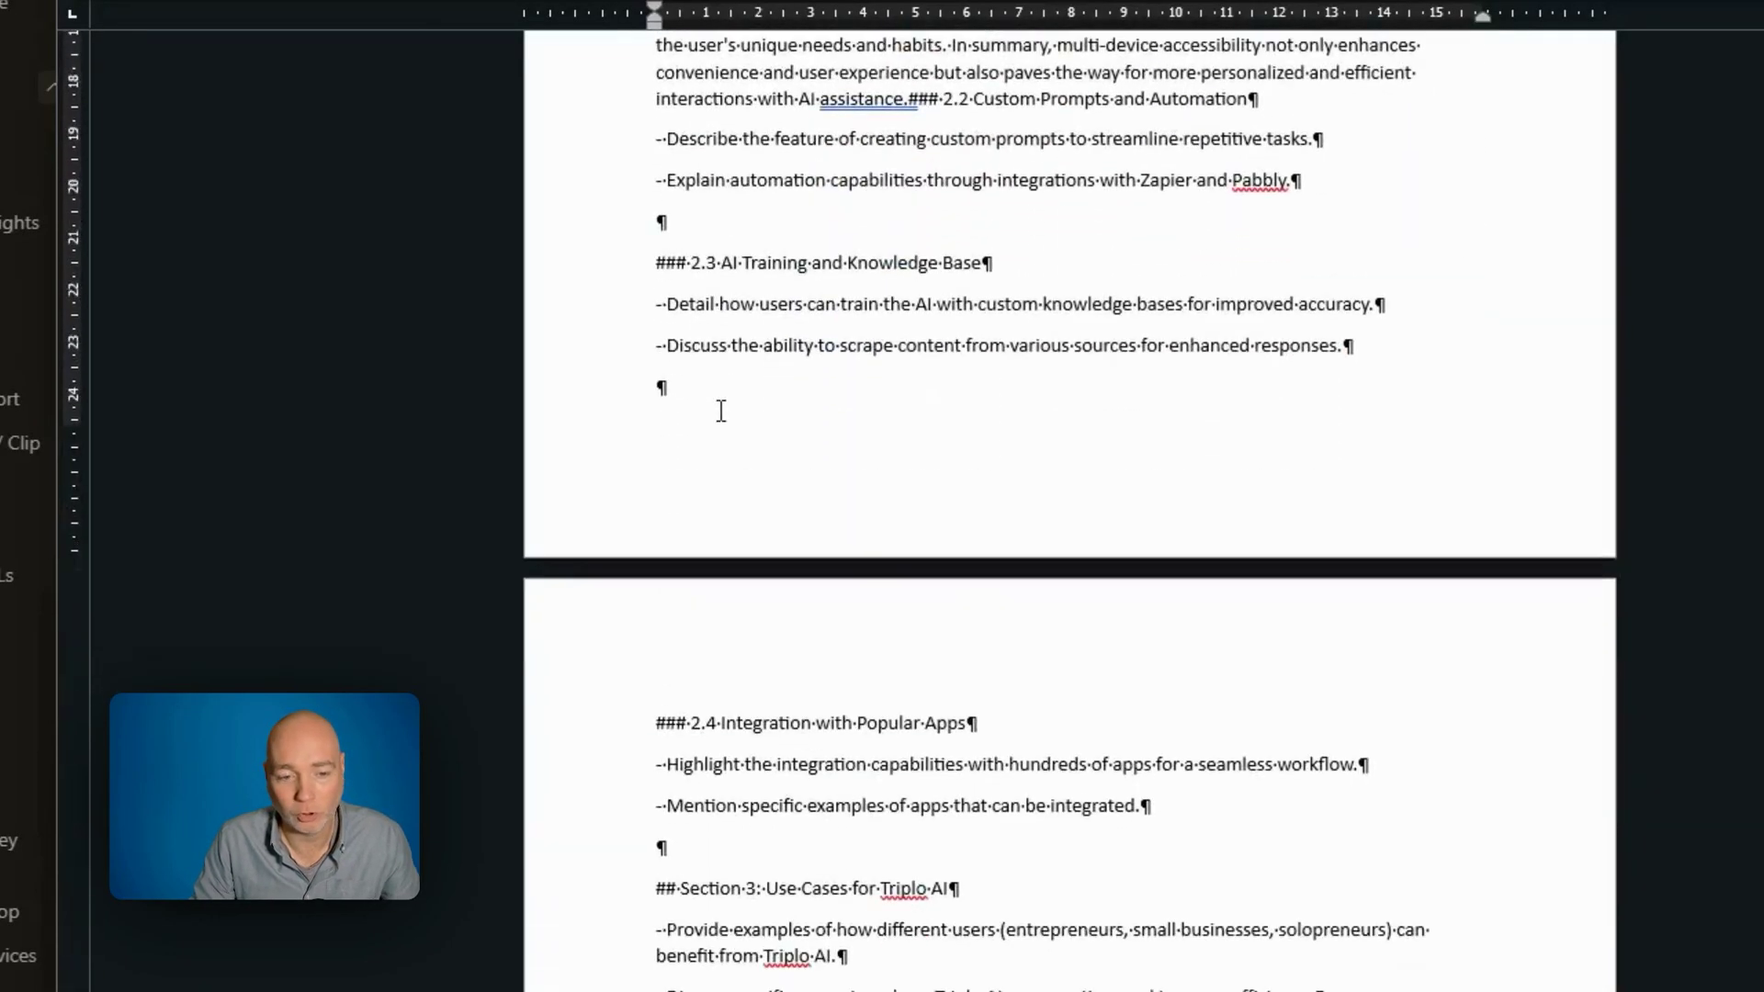
{"action": "scroll", "coordinate": [721, 411], "scroll_direction": "down", "scroll_amount": 18}
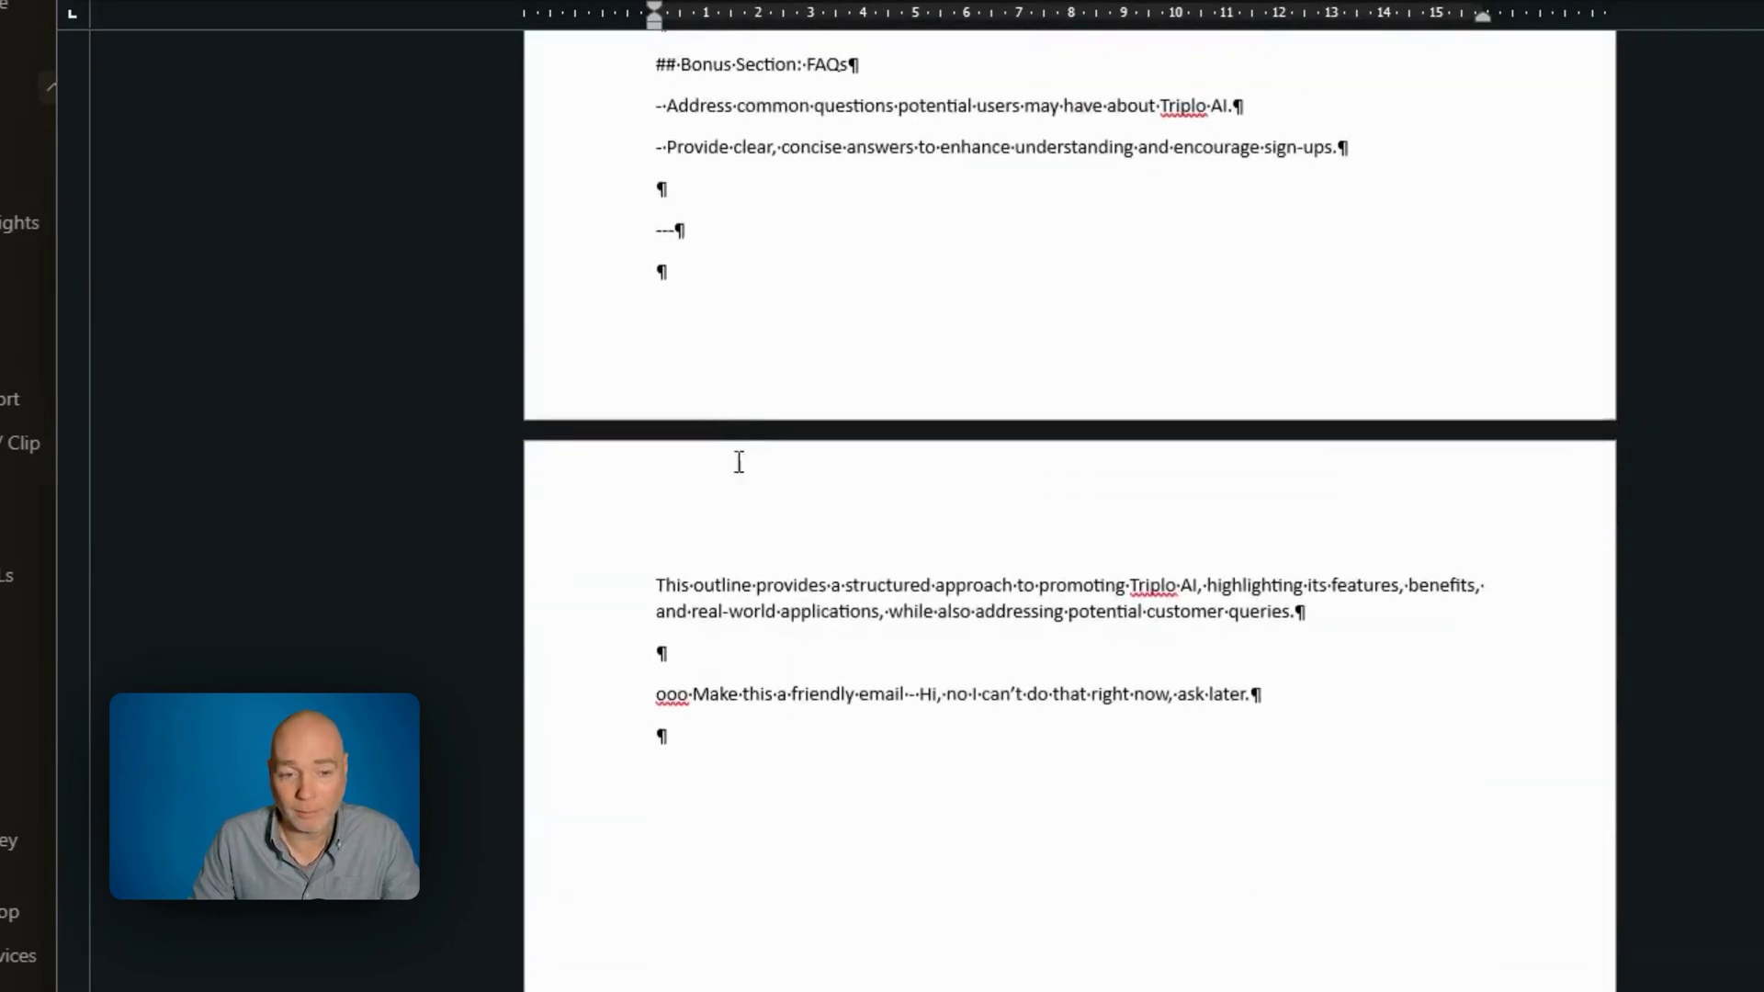
{"action": "scroll", "coordinate": [739, 461], "scroll_direction": "down", "scroll_amount": 1}
{"action": "left_click_drag", "start_coordinate": [1252, 680], "coordinate": [651, 687]}
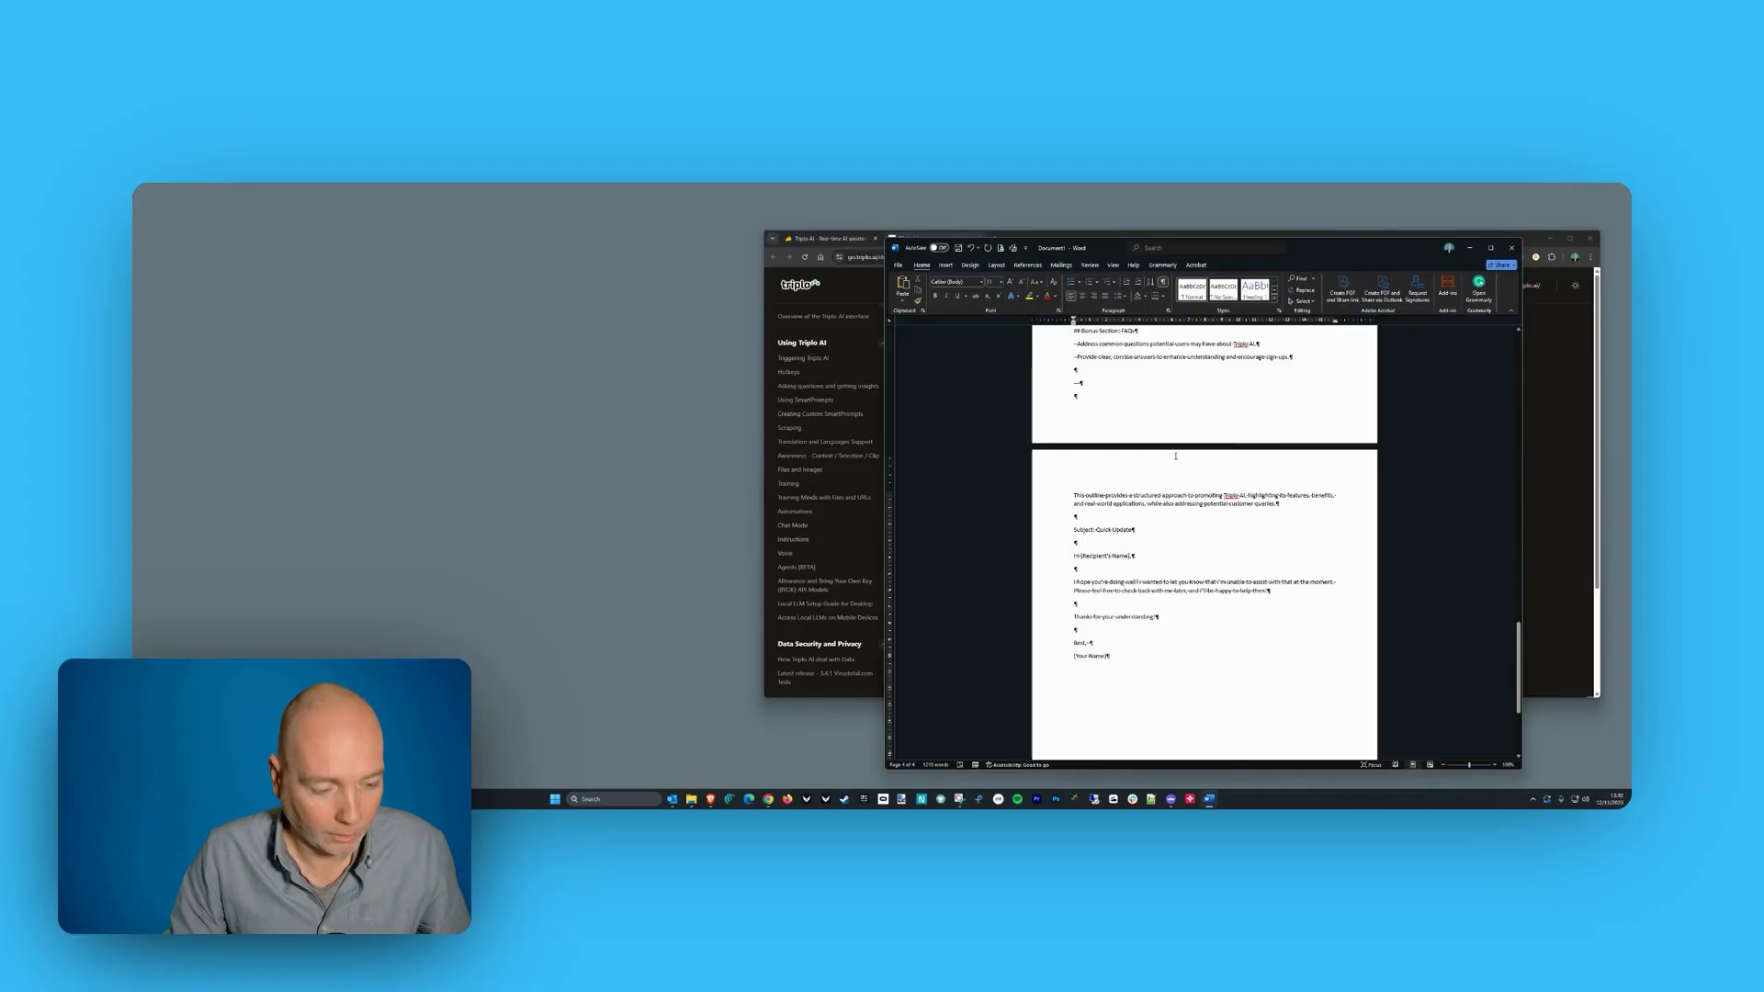
- Go from the Triplo AI settings to the How to Use docs and the Hotkeys article
{"action": "key", "text": "ctrl+alt+t"}
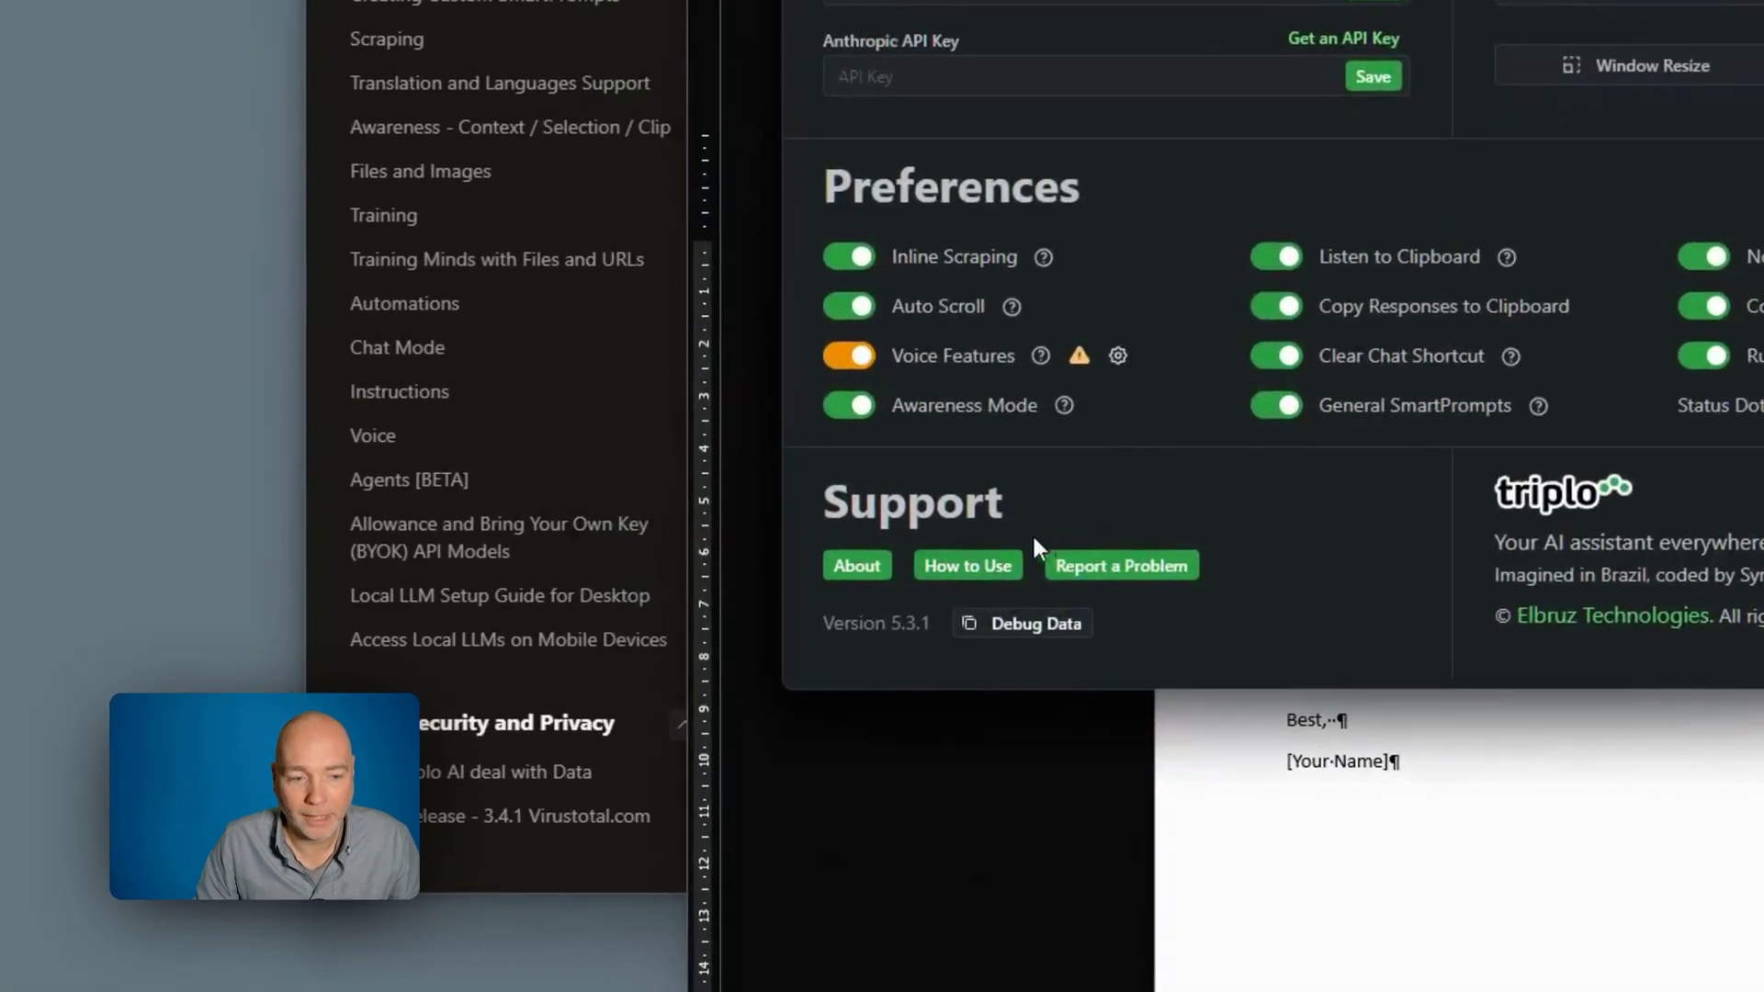
{"action": "left_click", "coordinate": [990, 569]}
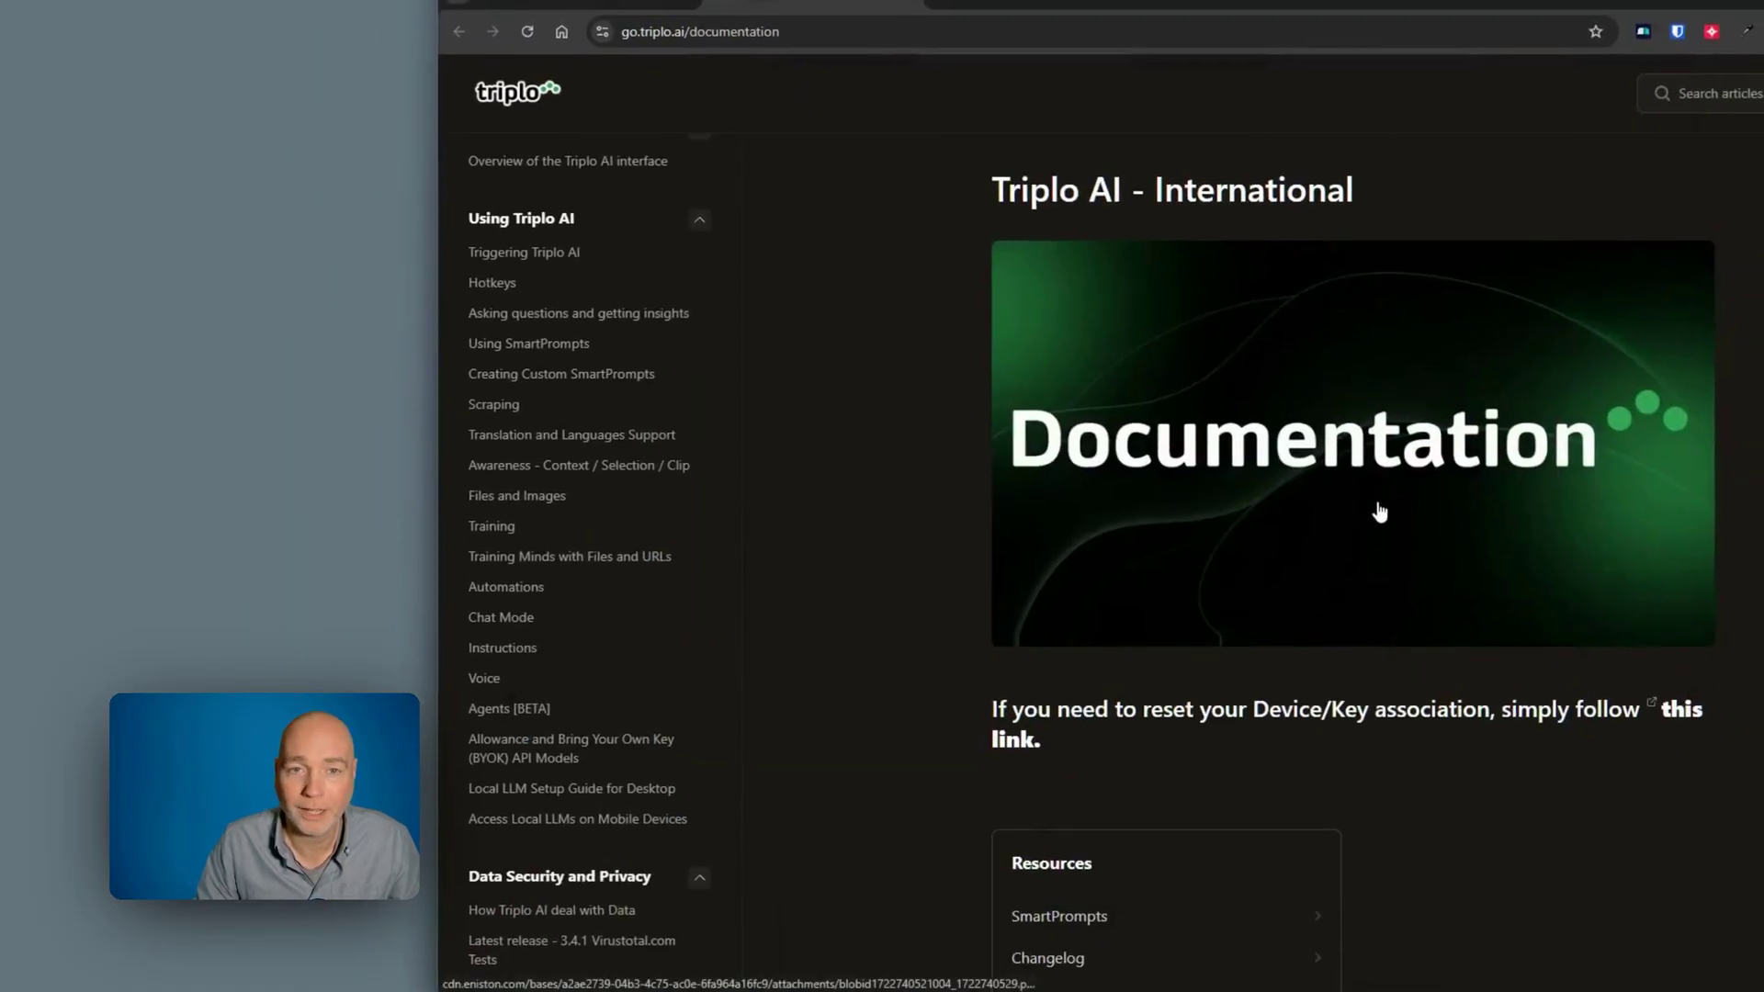
{"action": "scroll", "coordinate": [1231, 551], "scroll_direction": "down", "scroll_amount": 3}
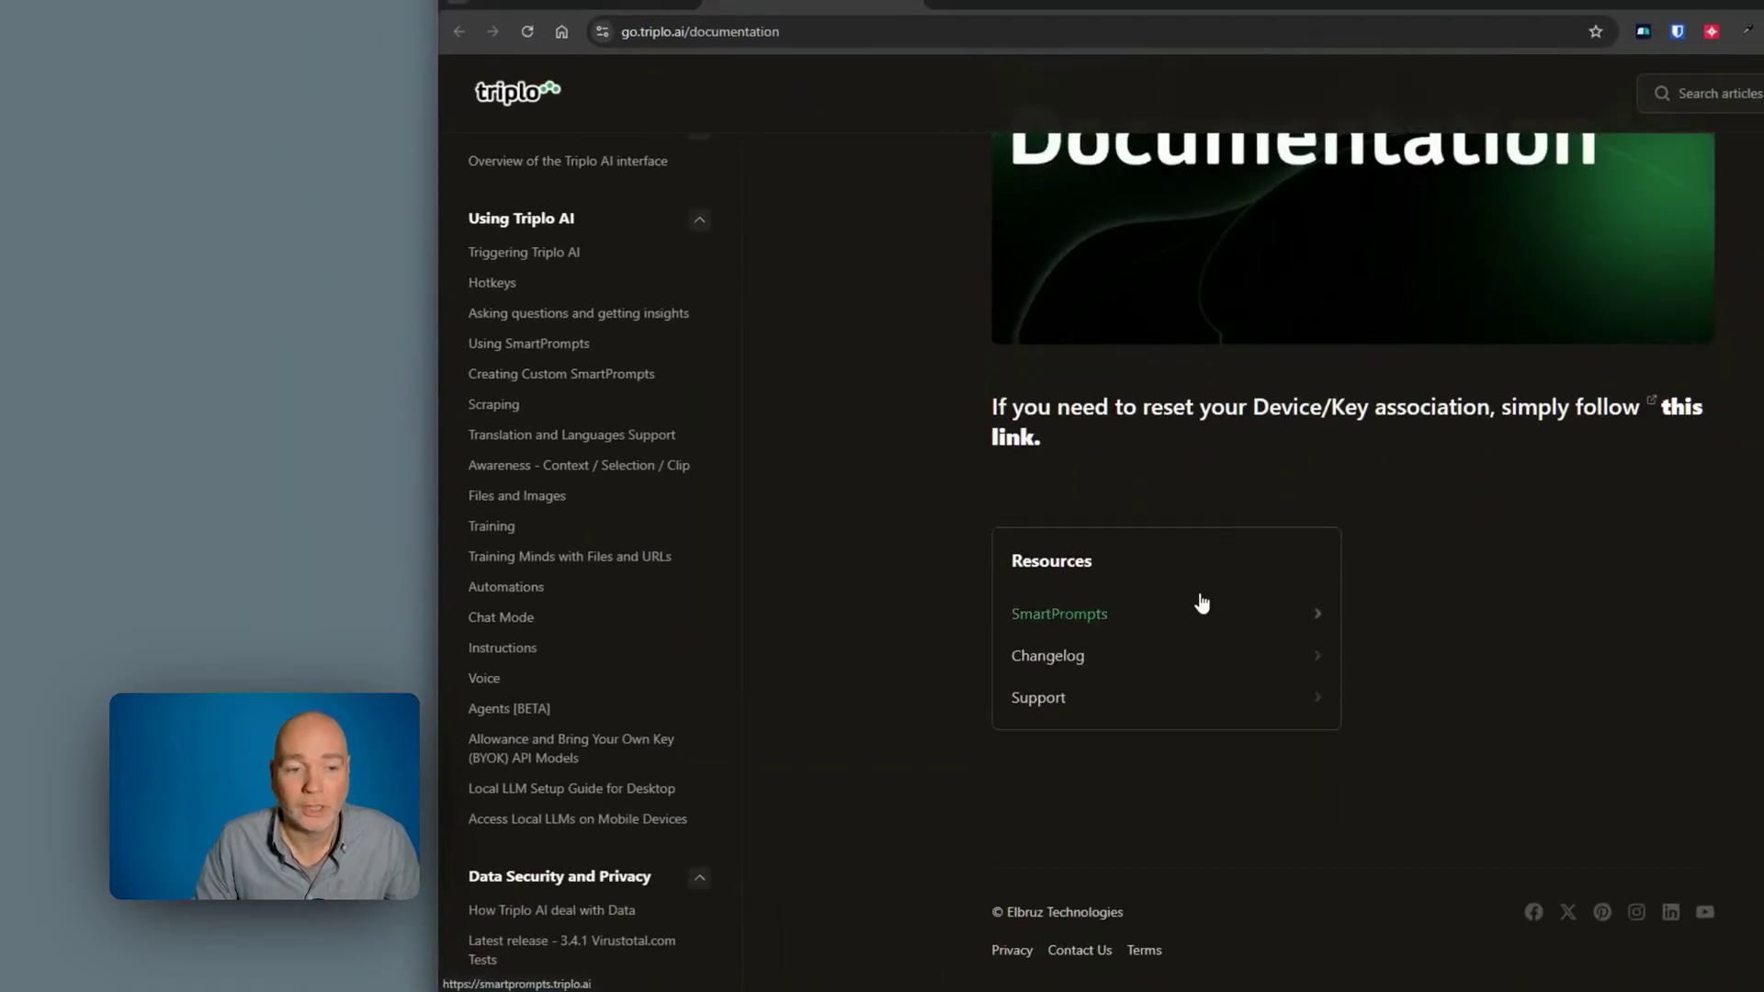
{"action": "left_click", "coordinate": [511, 287]}
- Read through the Hotkeys article, then switch to the AppSumo Triplo AI plans page
{"action": "scroll", "coordinate": [1159, 482], "scroll_direction": "down", "scroll_amount": 3}
{"action": "scroll", "coordinate": [1160, 483], "scroll_direction": "down", "scroll_amount": 15}
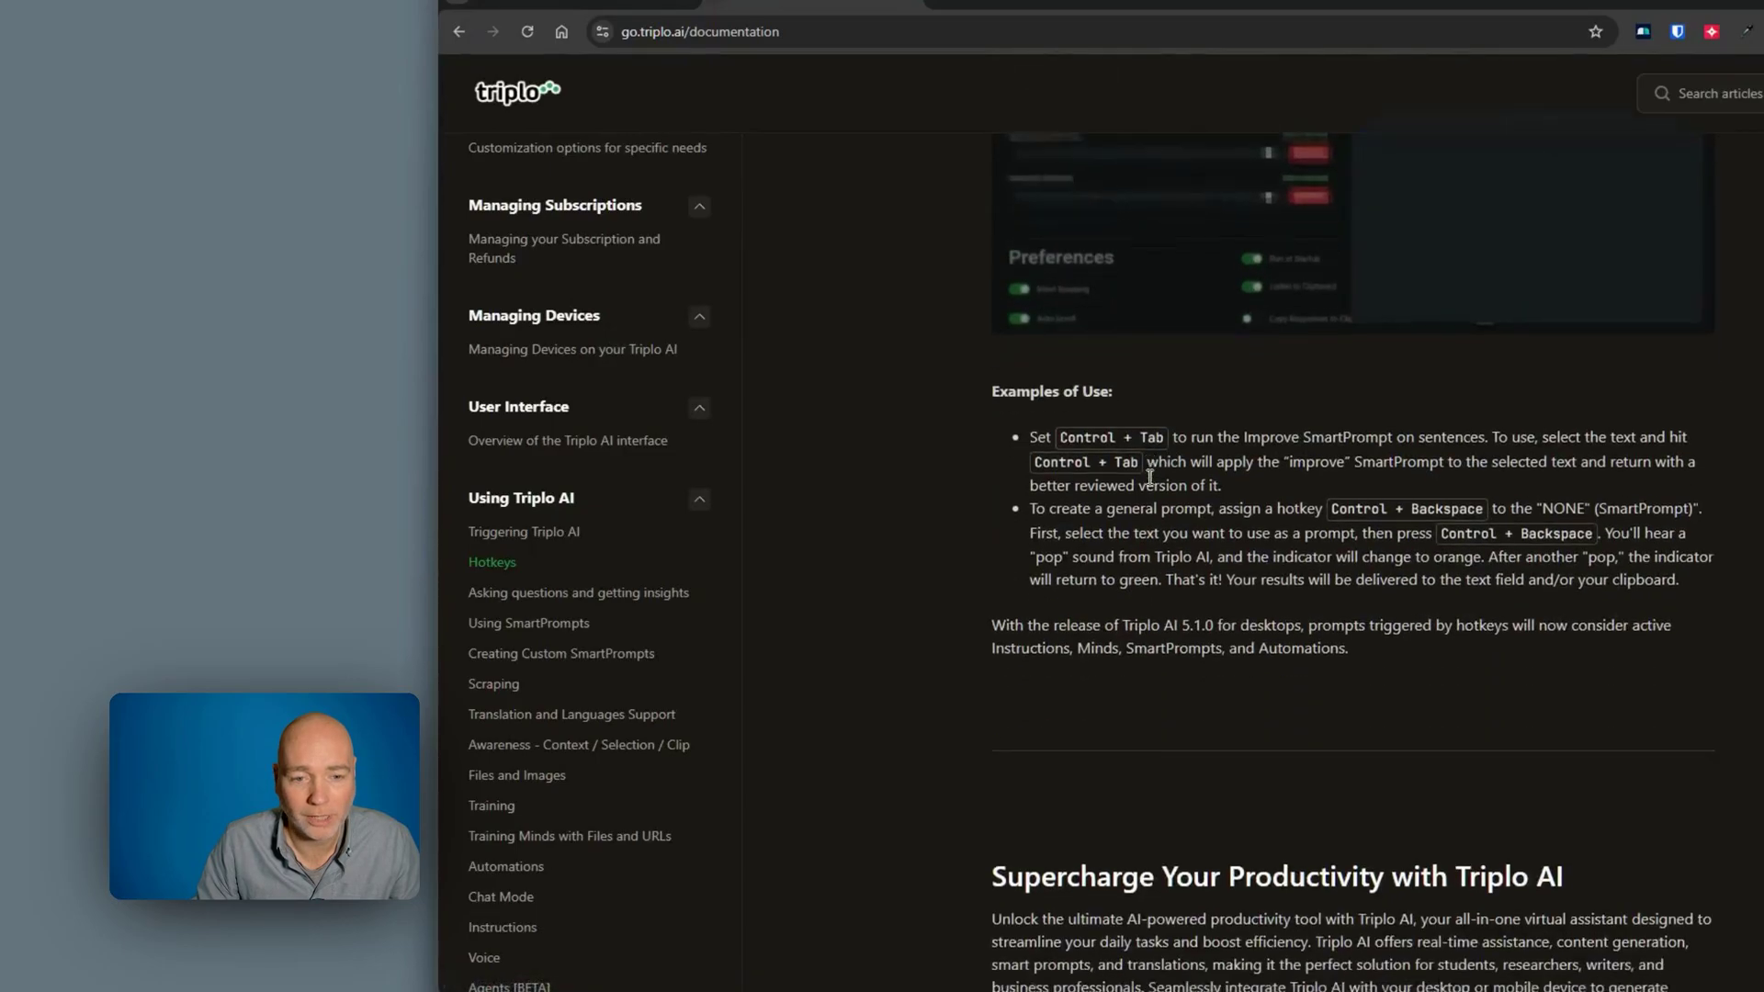
{"action": "scroll", "coordinate": [556, 544], "scroll_direction": "down", "scroll_amount": 2}
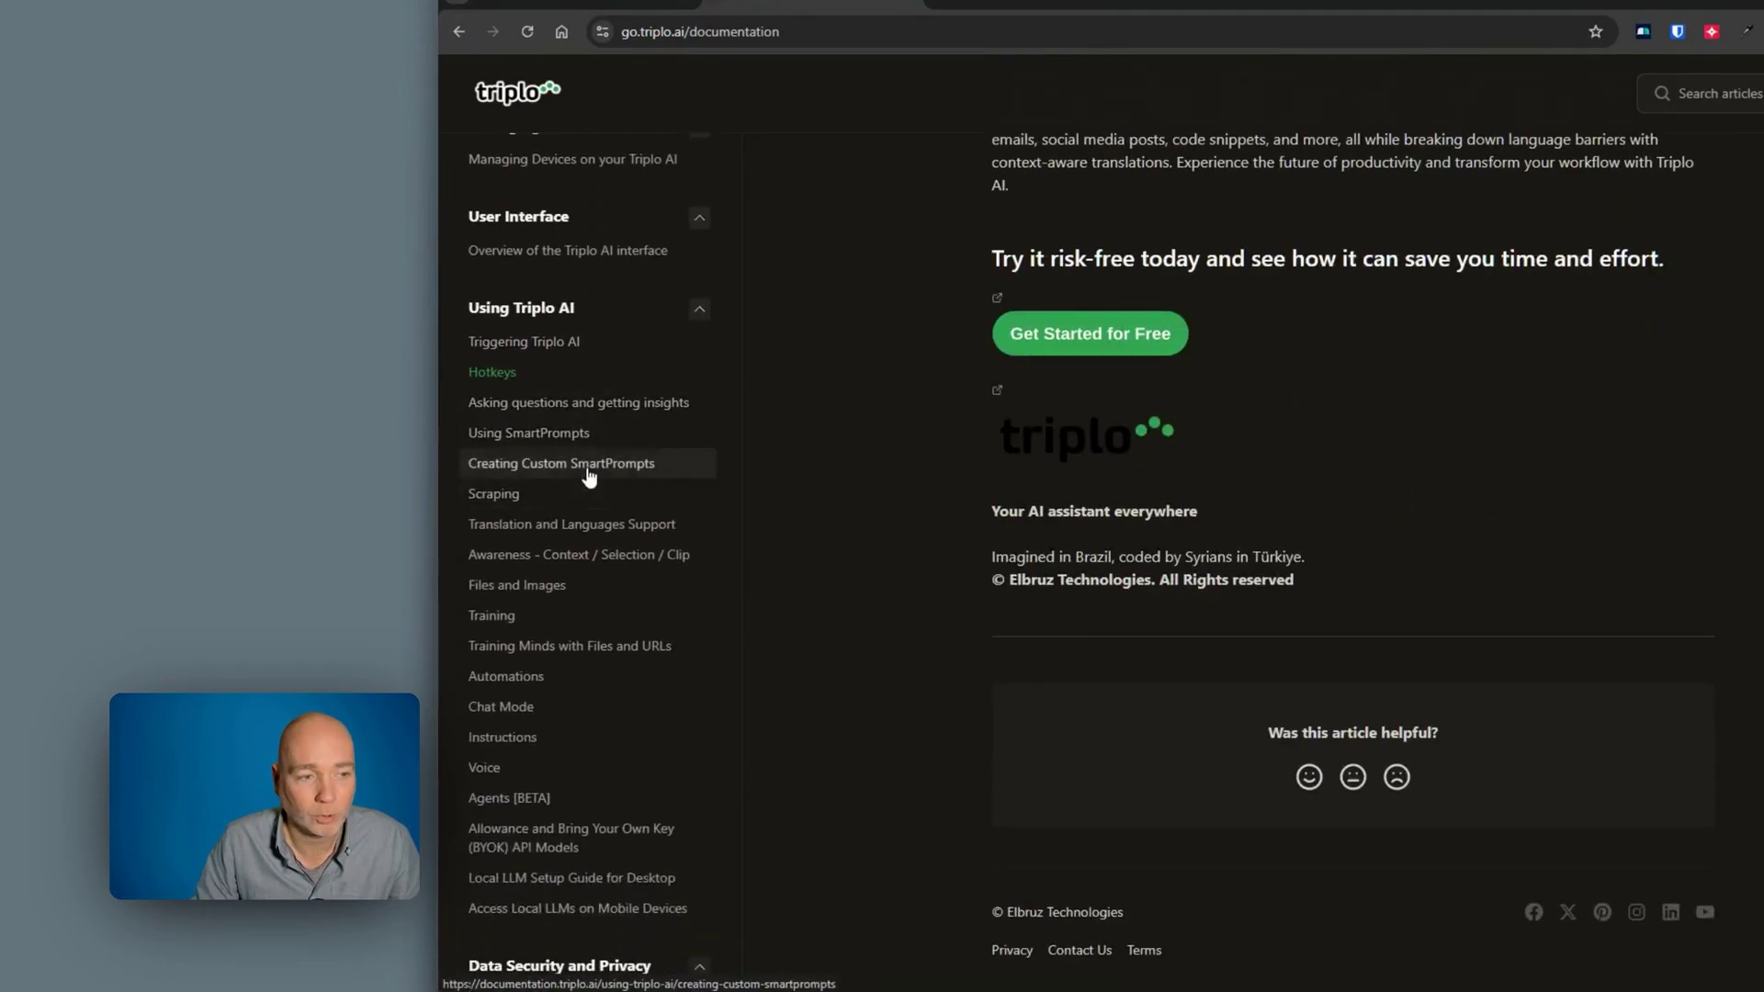
{"action": "scroll", "coordinate": [591, 481], "scroll_direction": "down", "scroll_amount": 3}
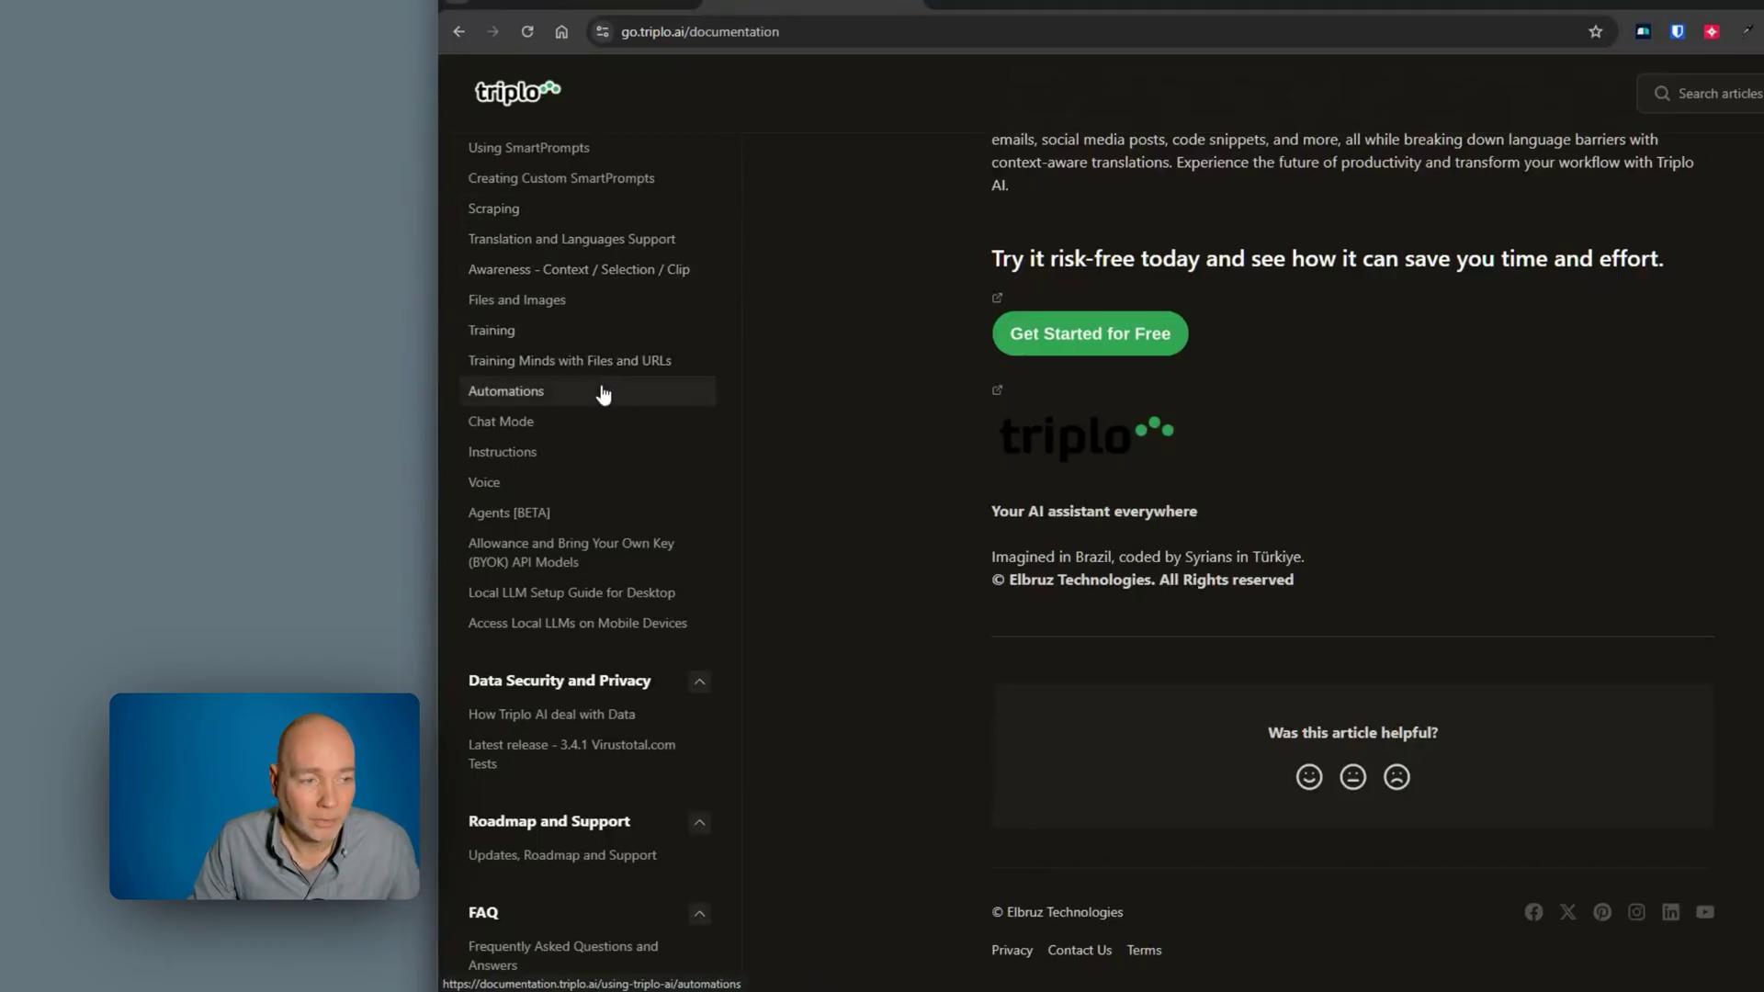
{"action": "left_click", "coordinate": [510, 4]}
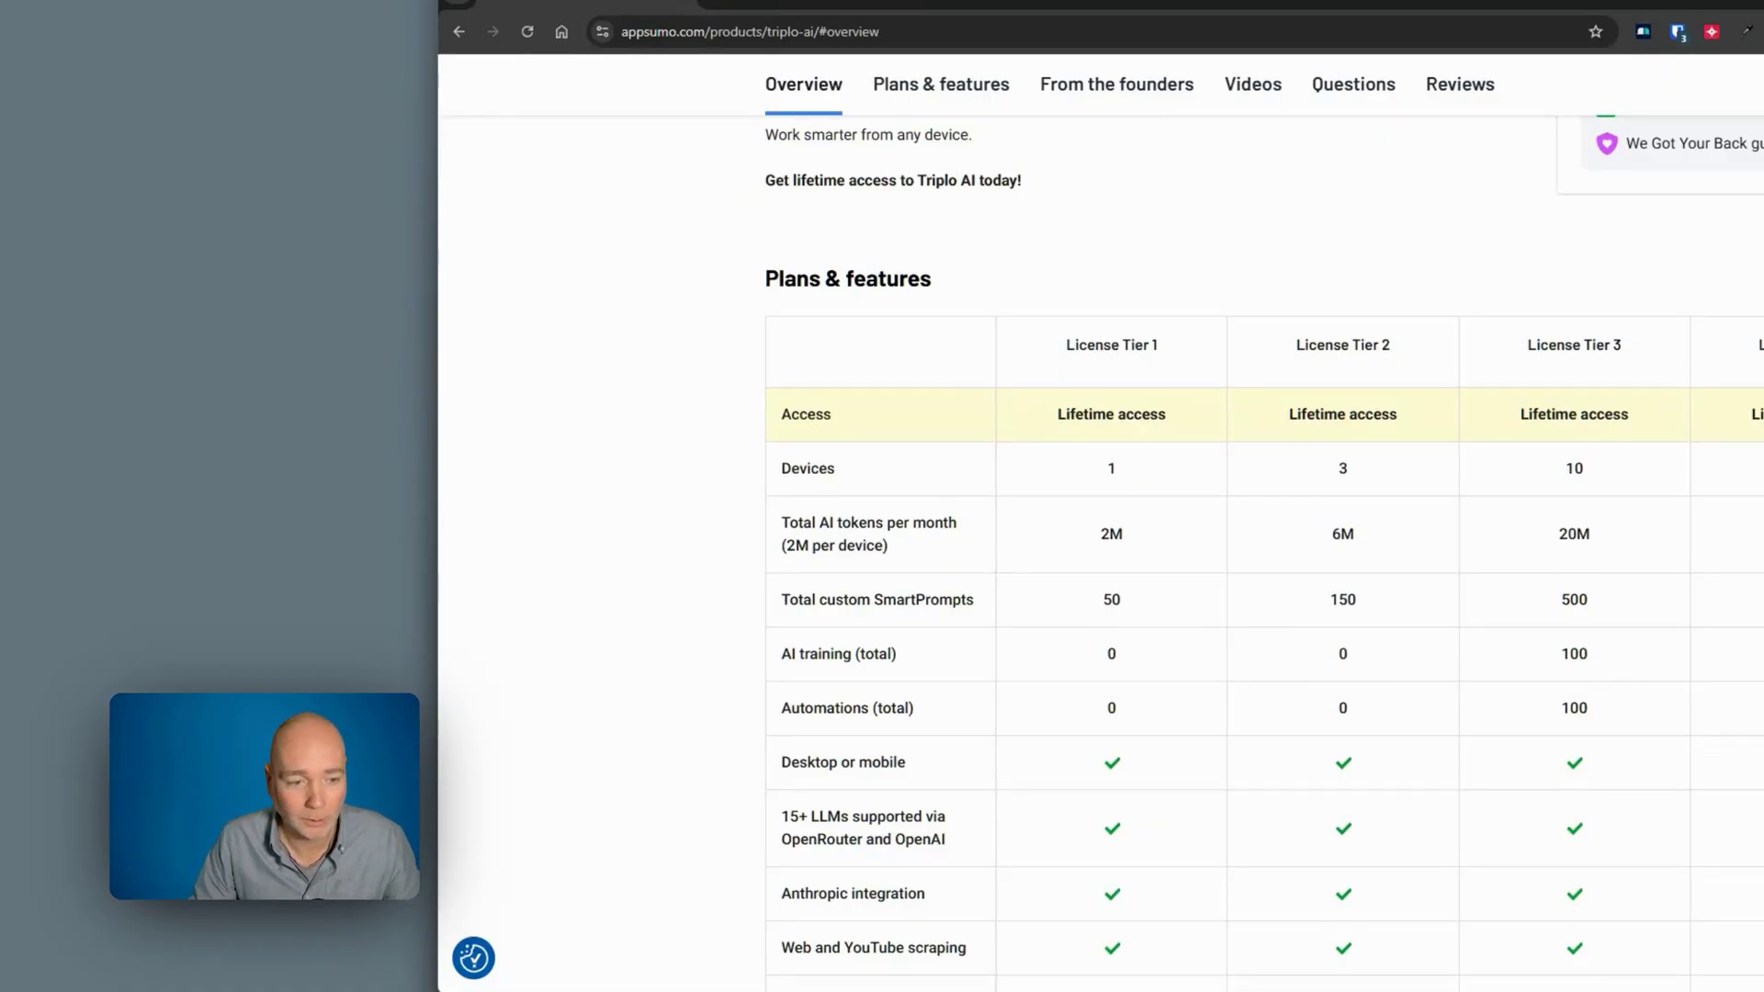
{"action": "left_click", "coordinate": [606, 4]}
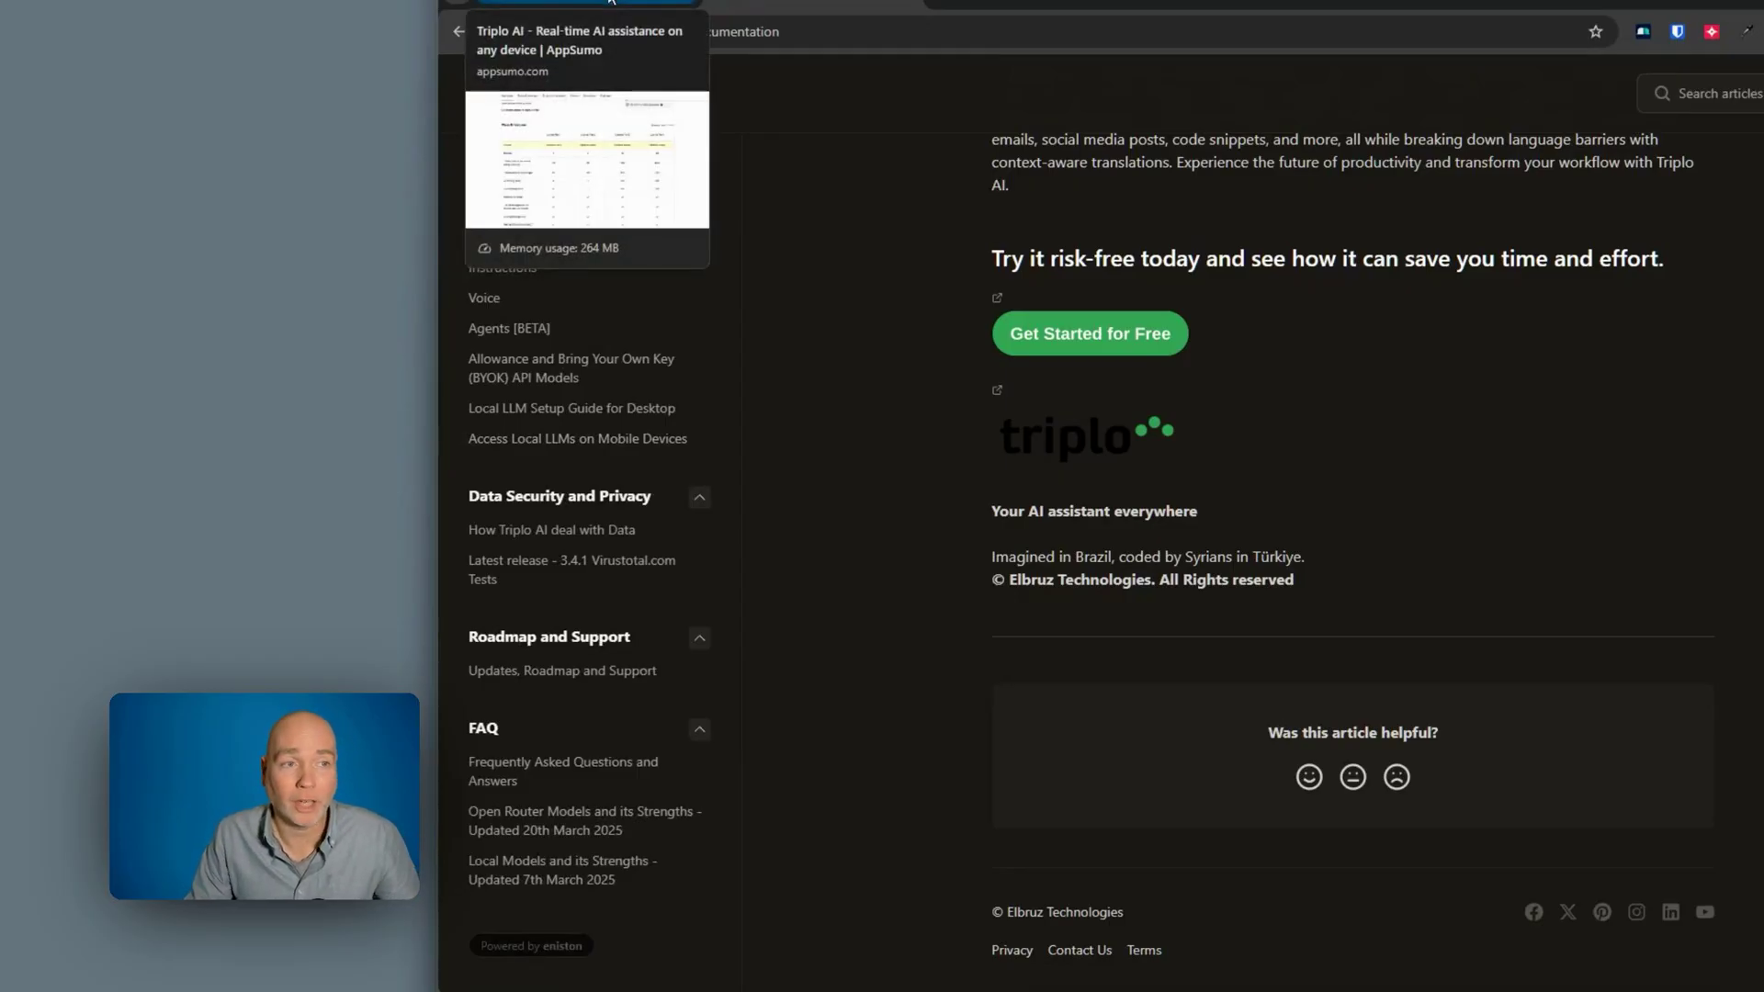
{"action": "left_click", "coordinate": [610, 2]}
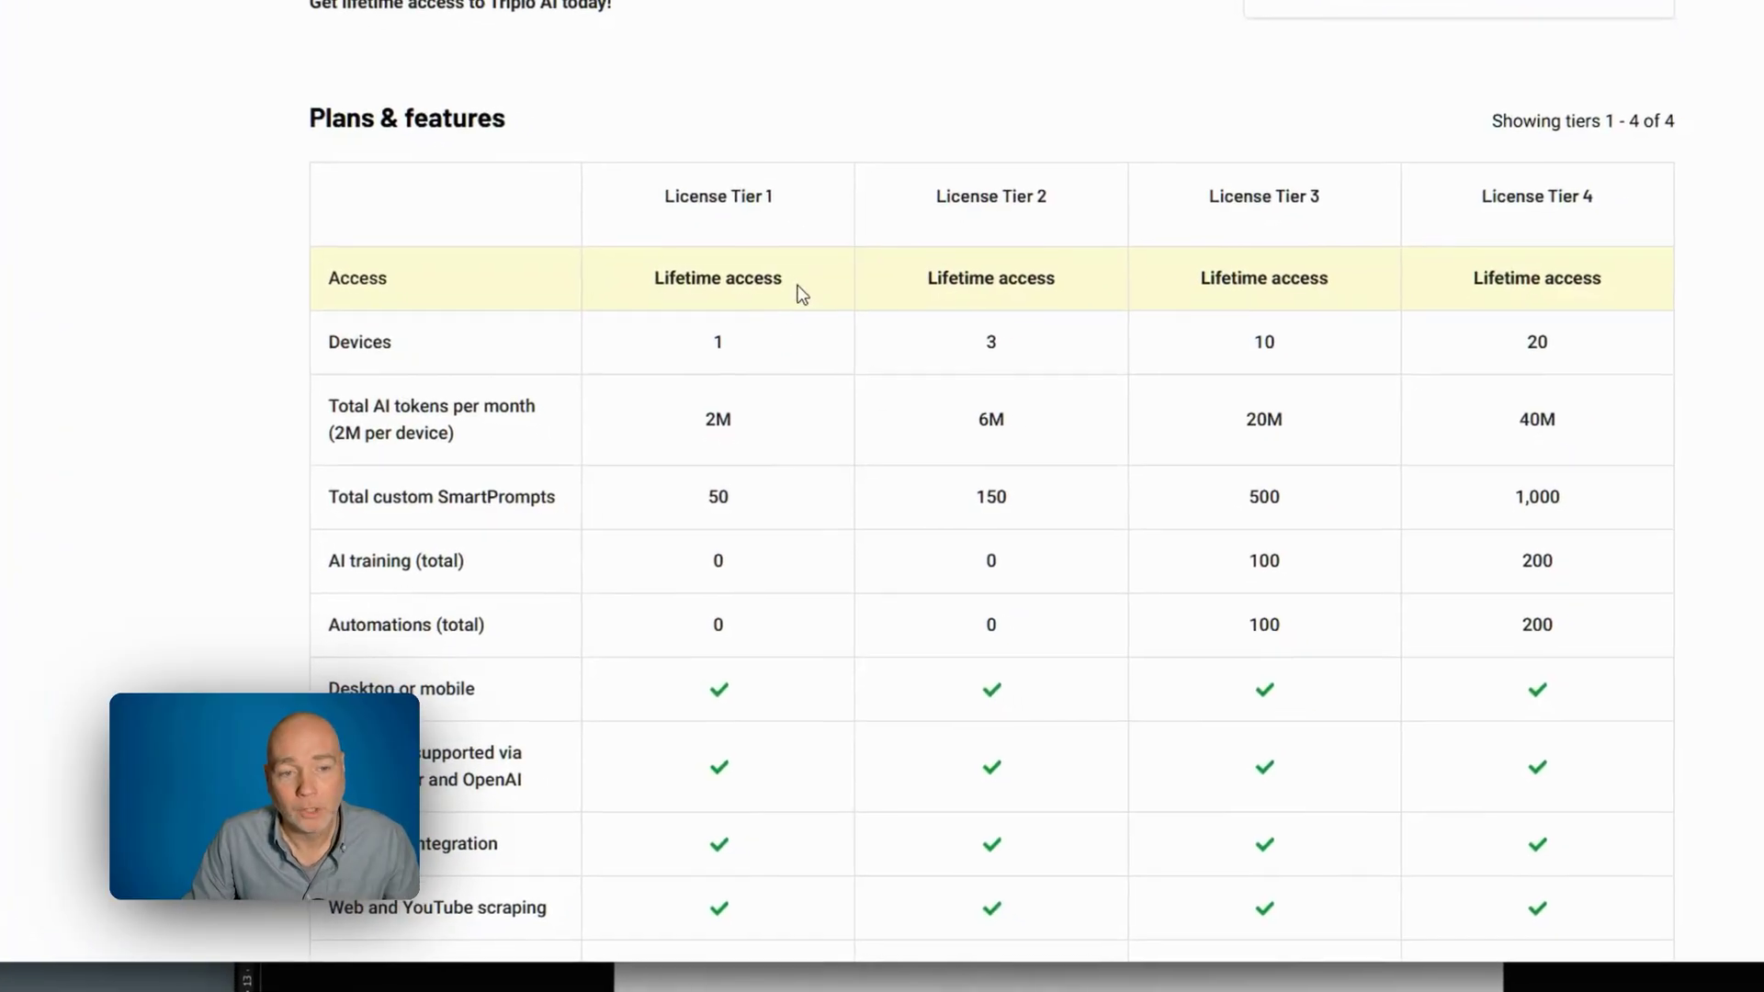
{"action": "scroll", "coordinate": [869, 365], "scroll_direction": "up", "scroll_amount": 15}
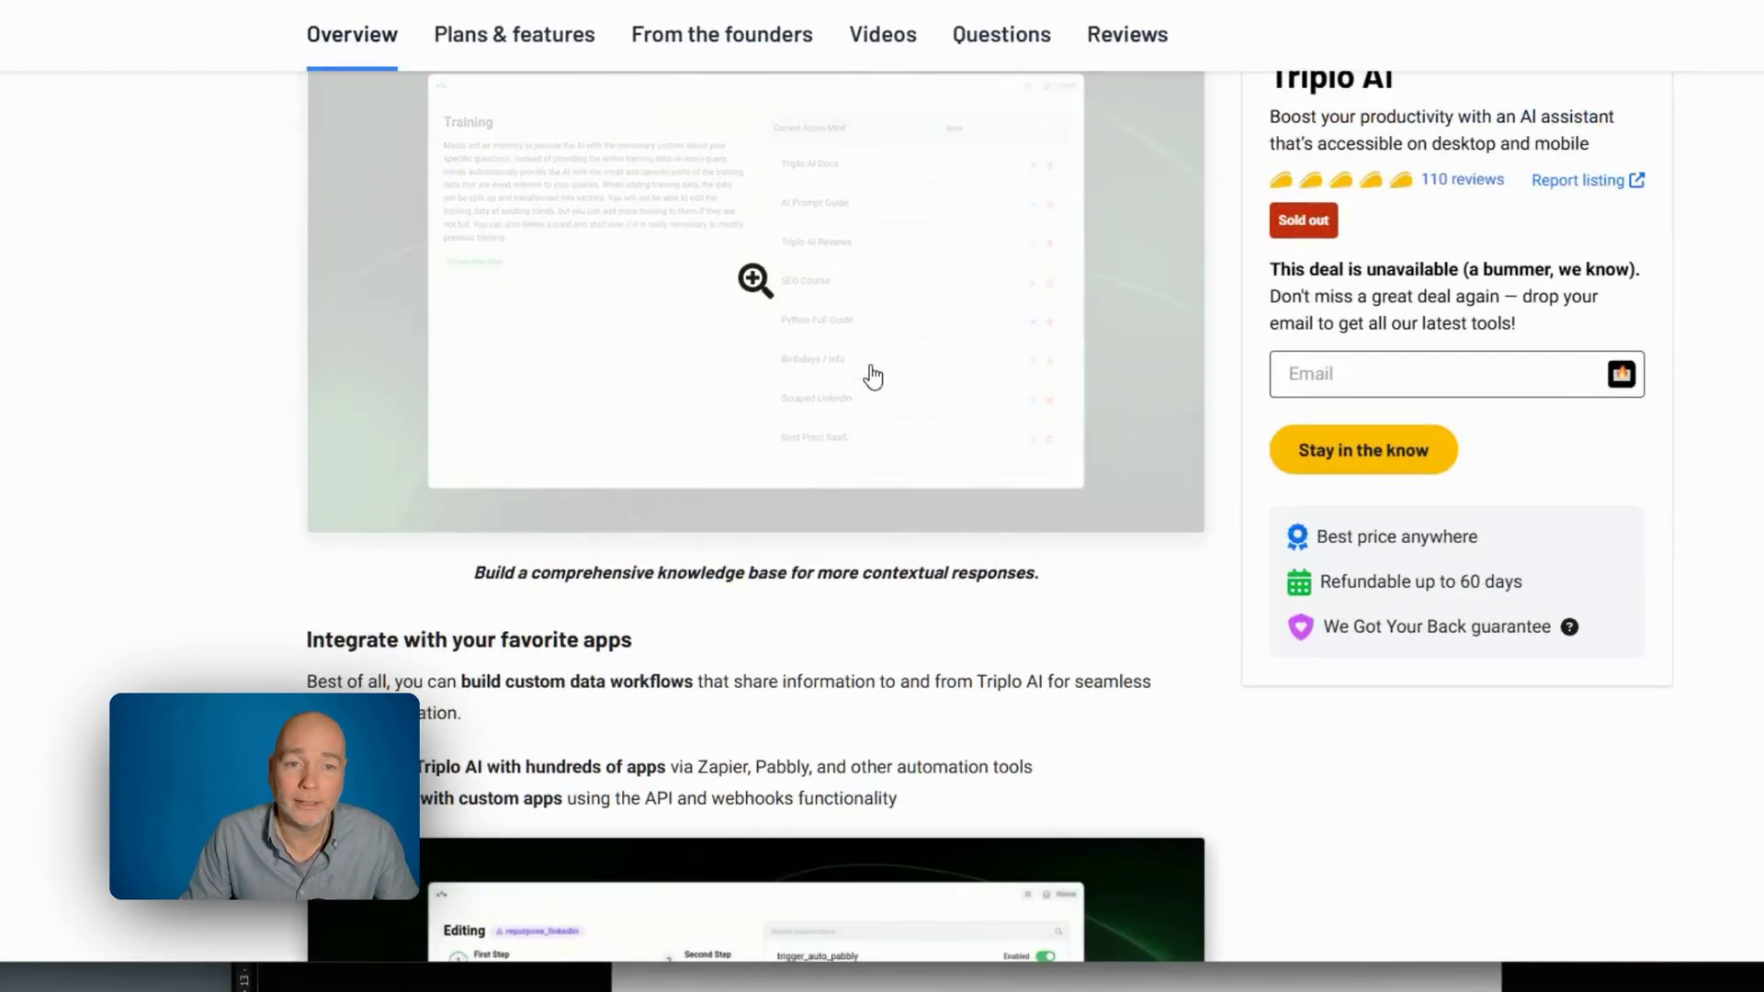
{"action": "scroll", "coordinate": [873, 377], "scroll_direction": "up", "scroll_amount": 4}
{"action": "scroll", "coordinate": [873, 377], "scroll_direction": "up", "scroll_amount": 5}
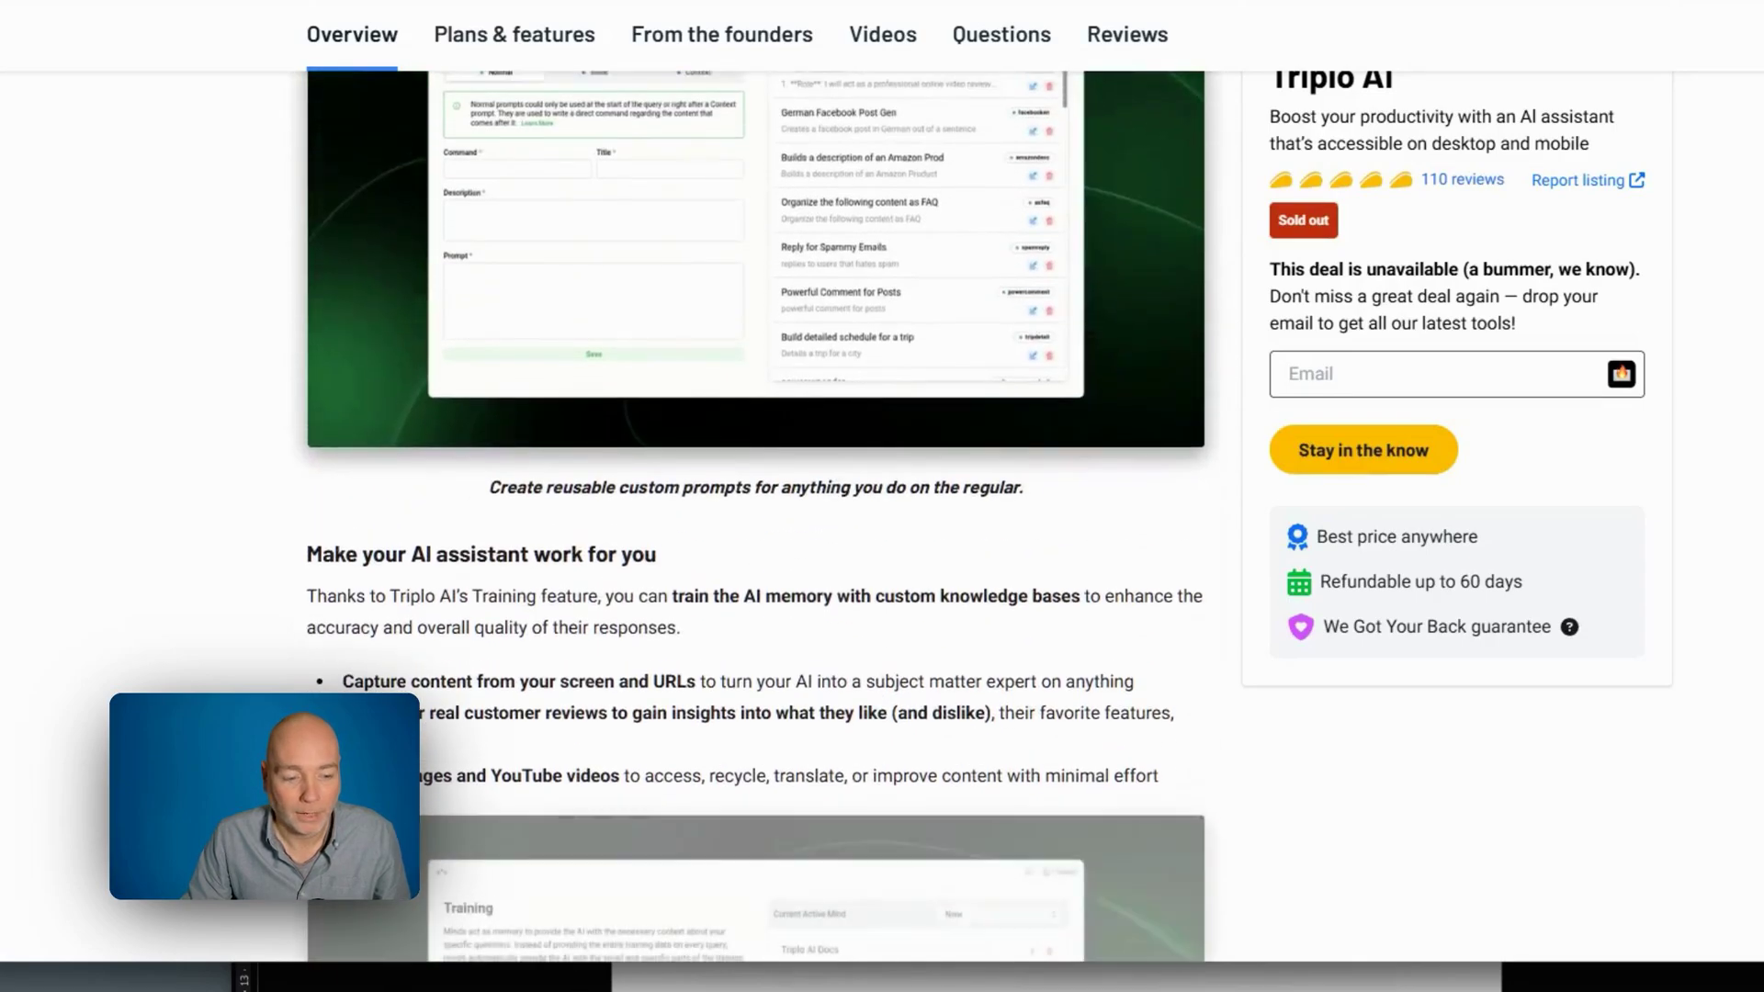